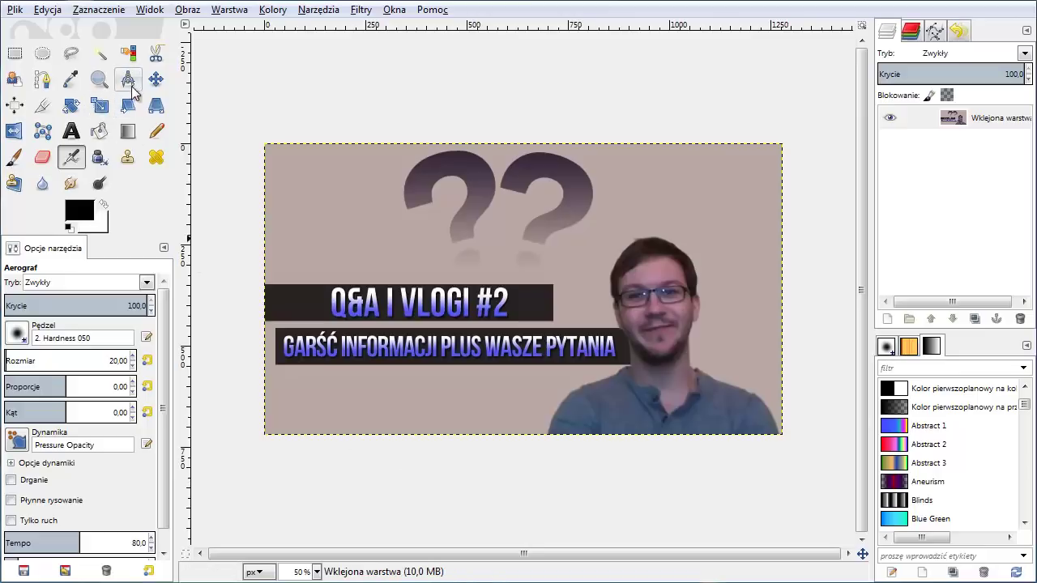
Scale the pasted photo layer to 1800 px wide and shift it up and left.
click(156, 78)
drag(607, 330, 492, 307)
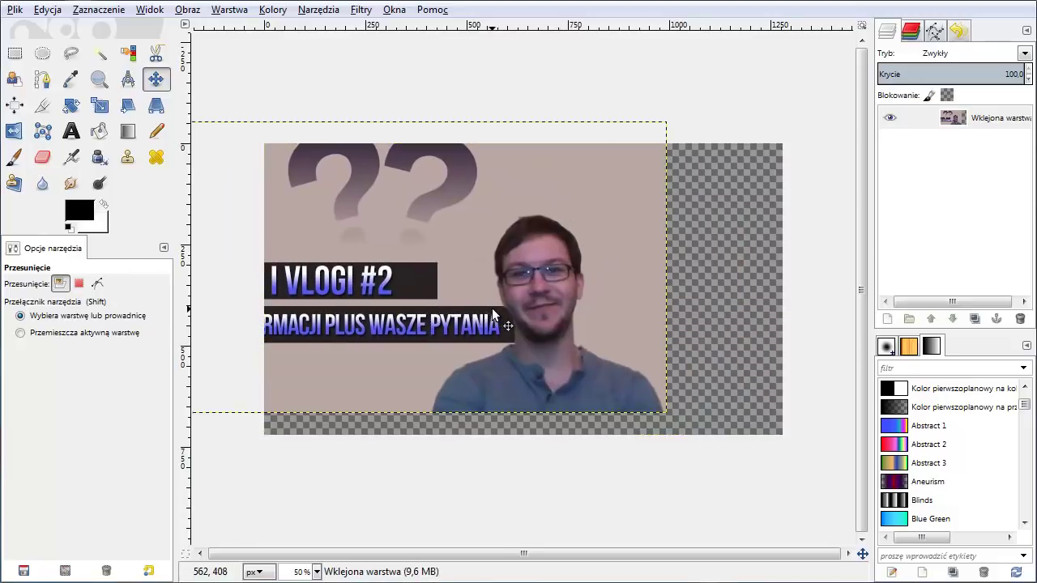
right_click(967, 116)
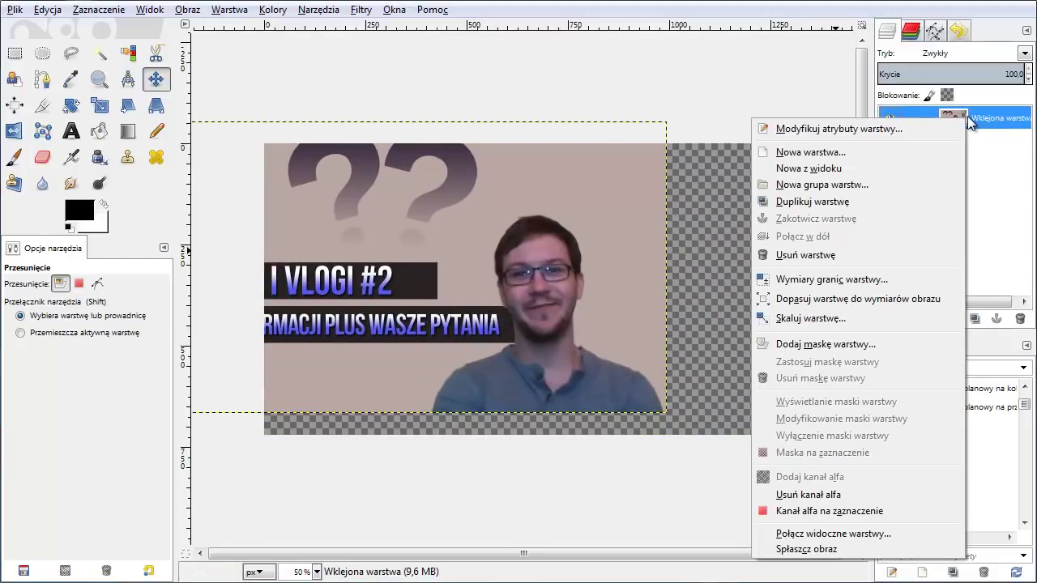
click(858, 316)
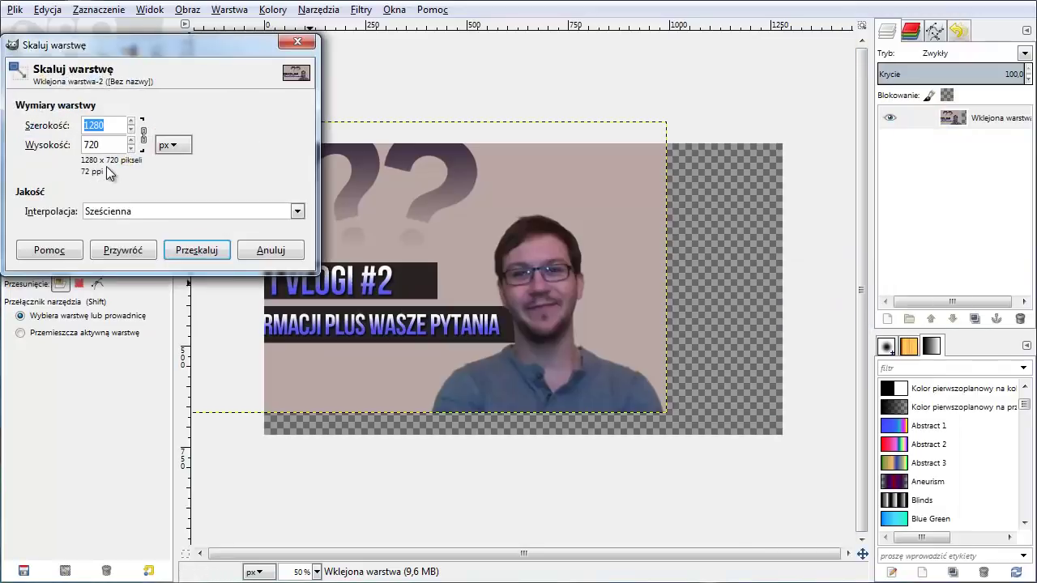
text(1800)
key(Tab)
click(197, 249)
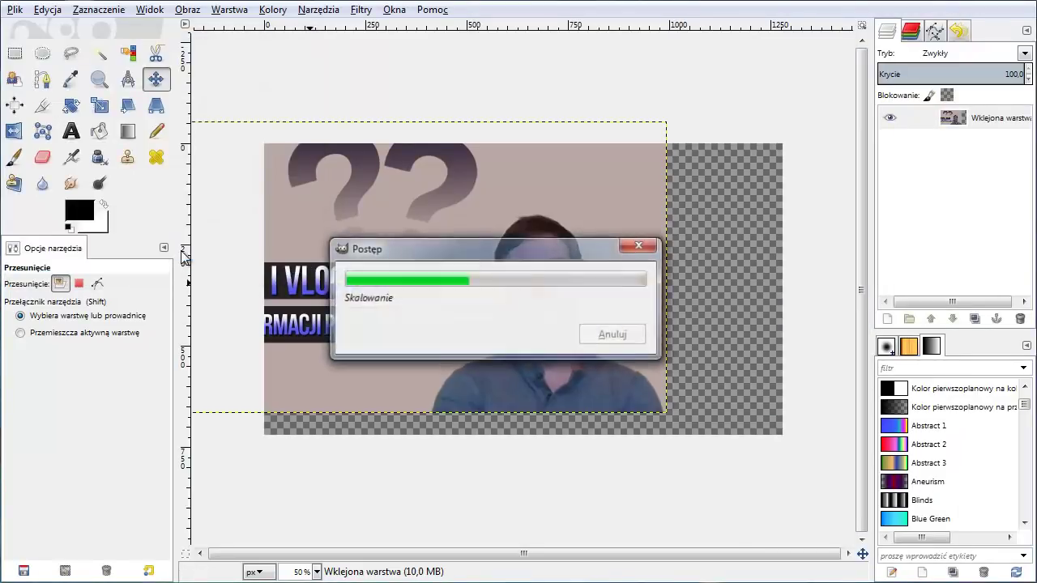
drag(600, 333, 558, 298)
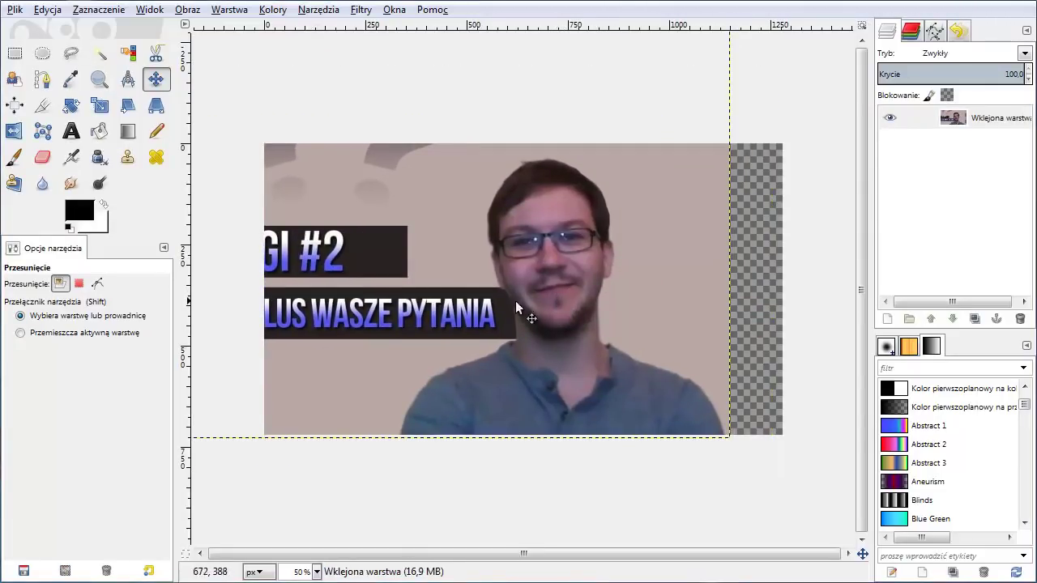
Set the paintbrush to 2. Block 02, size 10, smooth stroking quality 100, weight 178.2.
click(15, 157)
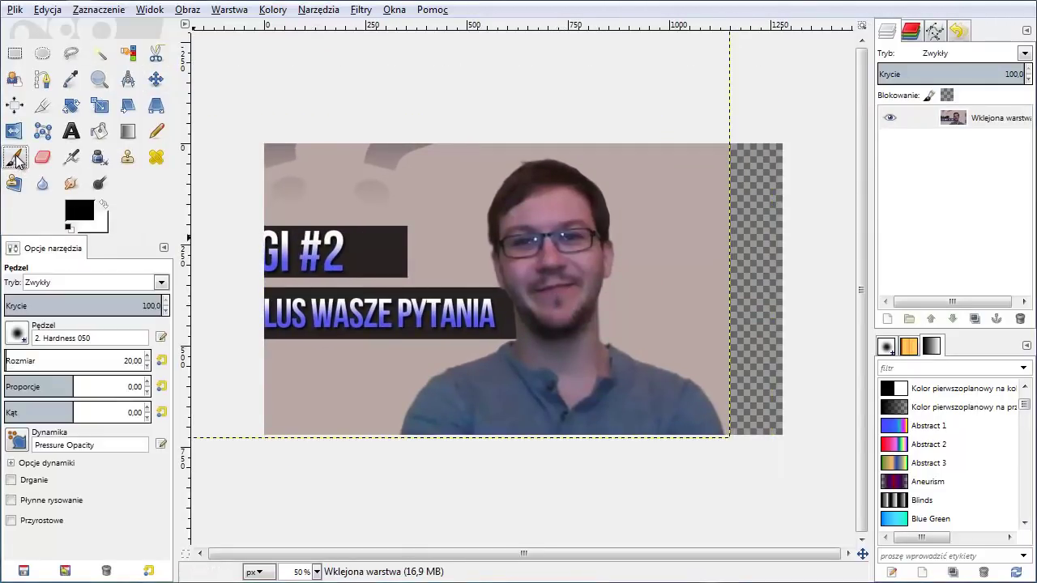
click(128, 360)
key(BackSpace)
text(1)
click(10, 500)
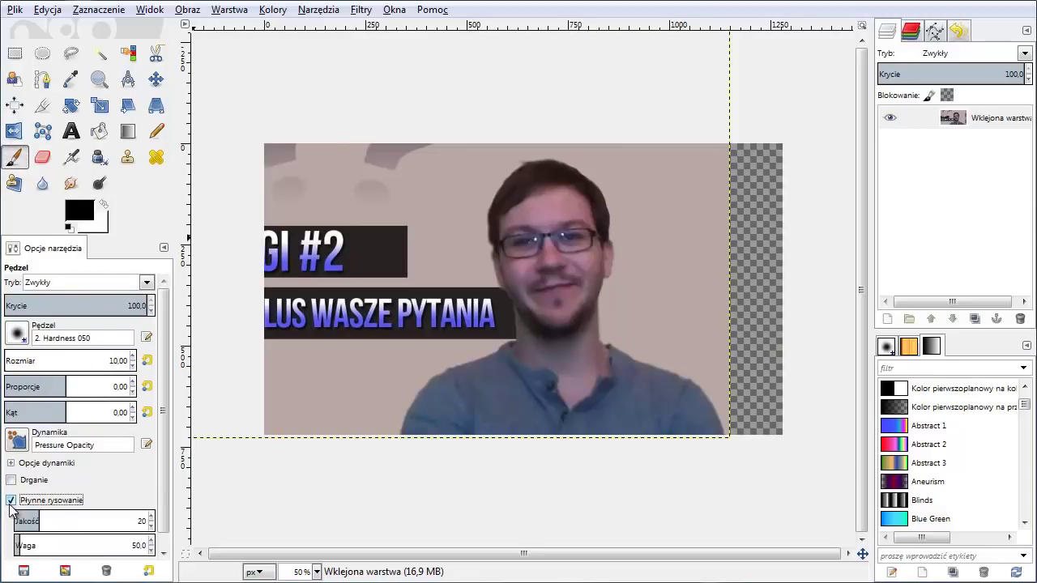
drag(50, 520, 150, 523)
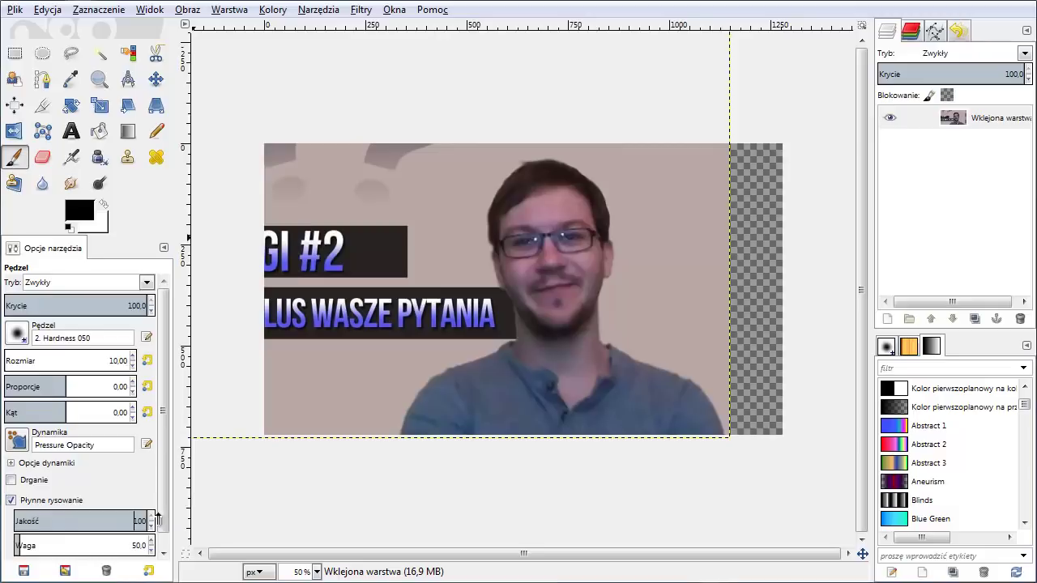
click(34, 544)
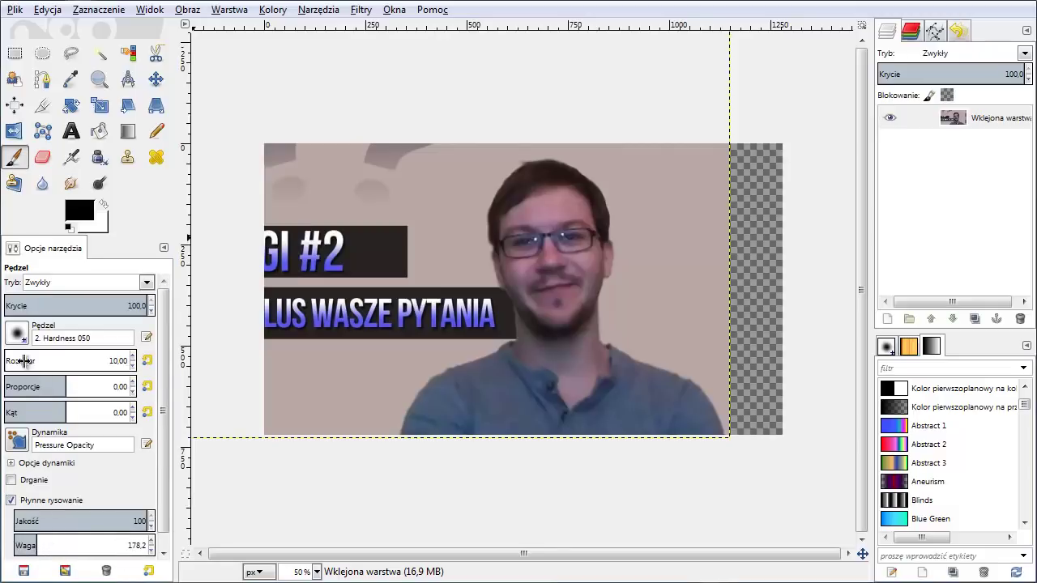
click(17, 333)
click(83, 359)
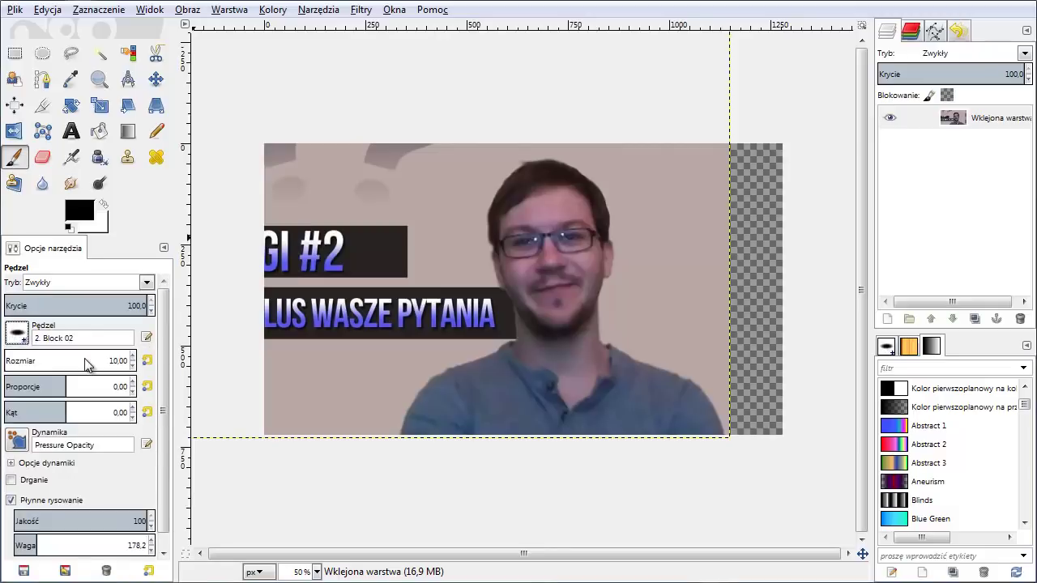
Add a transparent layer named Warstwa and outline the left side of the hair.
click(889, 320)
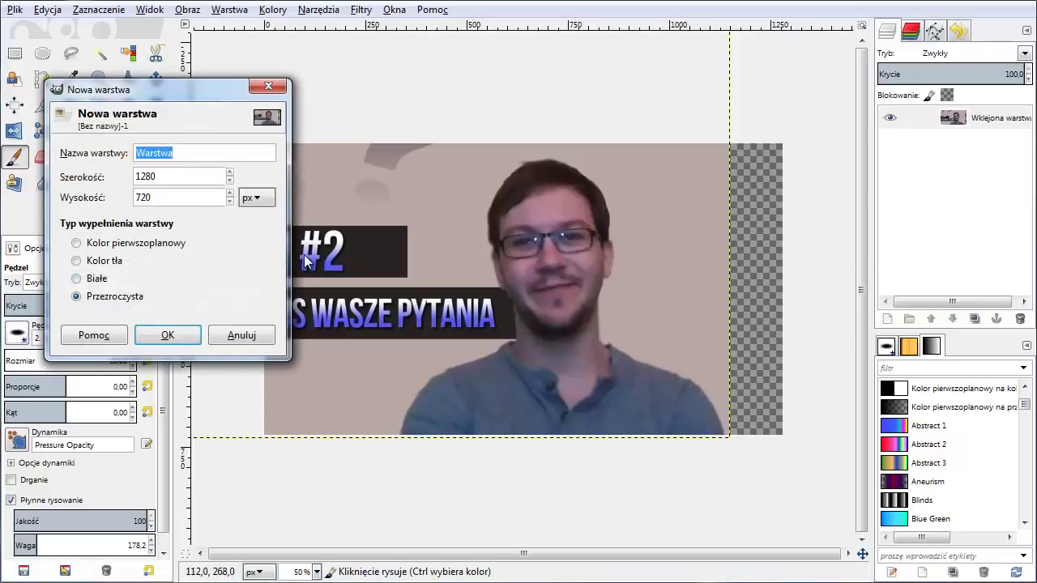
click(168, 334)
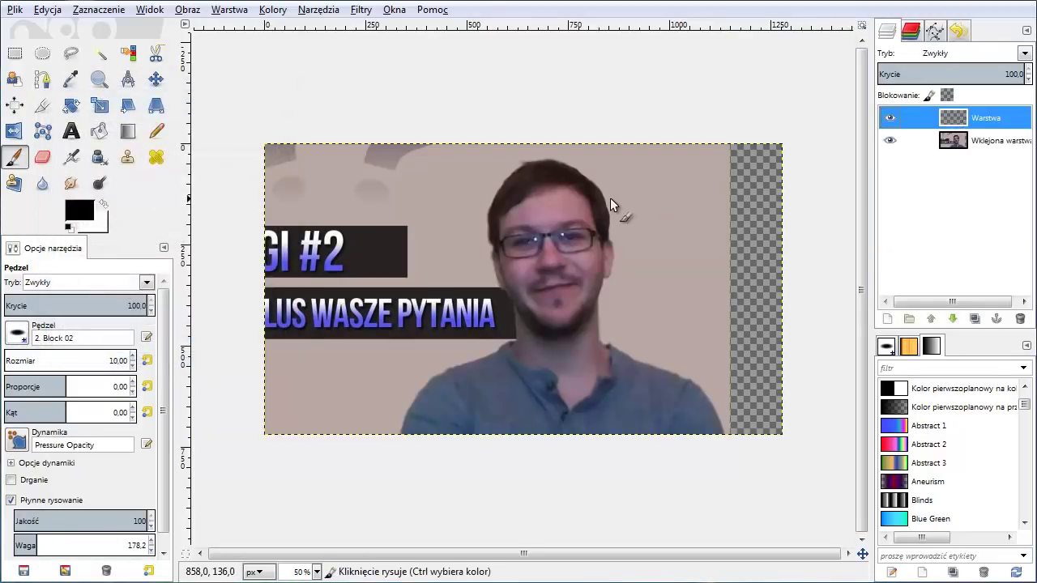
scroll(570, 212, up, 1)
scroll(486, 210, up, 1)
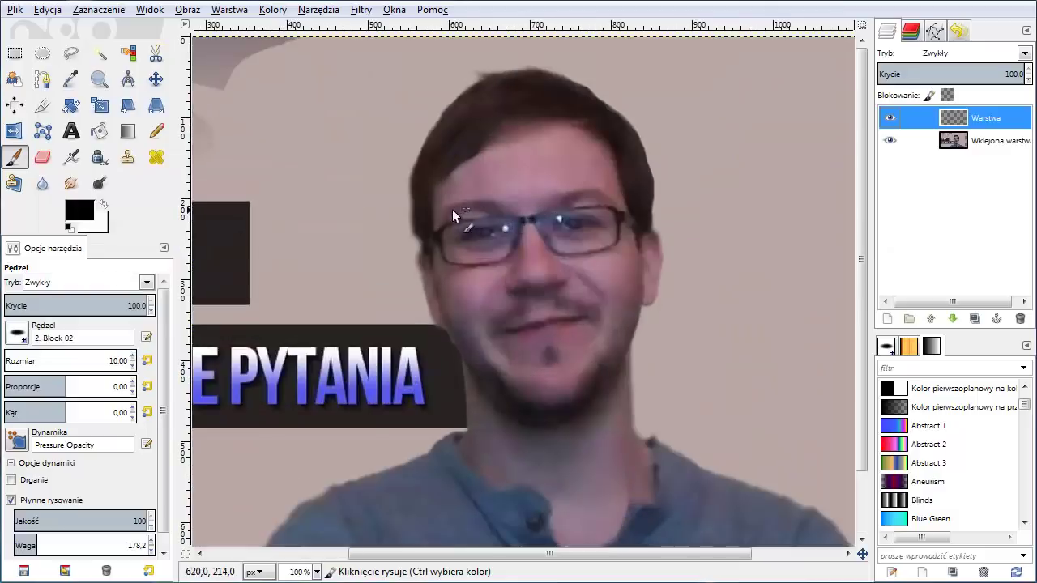
scroll(416, 220, up, 2)
scroll(405, 511, down, 1)
drag(379, 380, 409, 205)
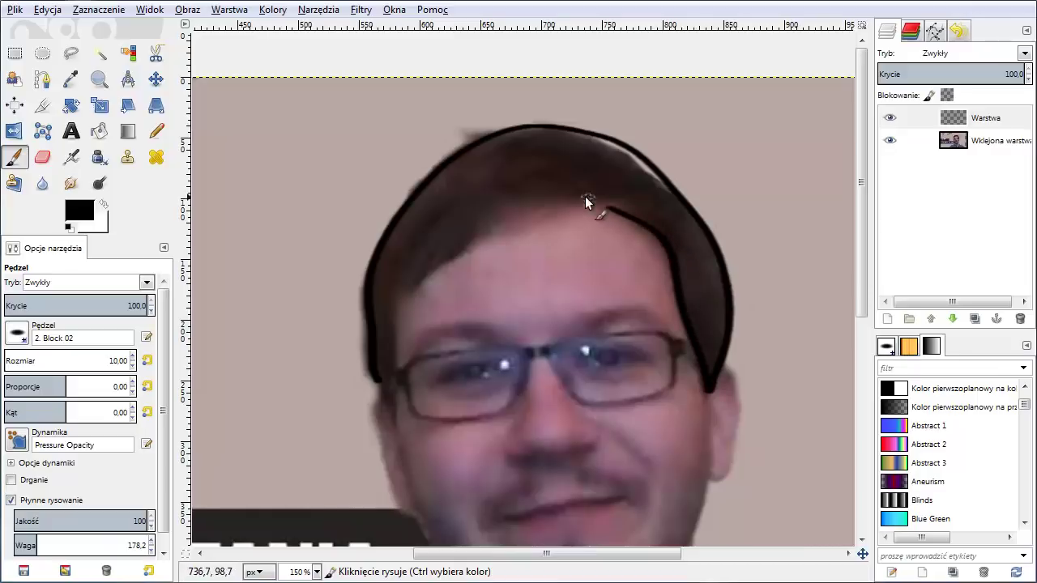
mouse_move(584, 196)
mouse_down()
mouse_move(474, 251)
mouse_move(403, 305)
mouse_move(393, 366)
mouse_up()
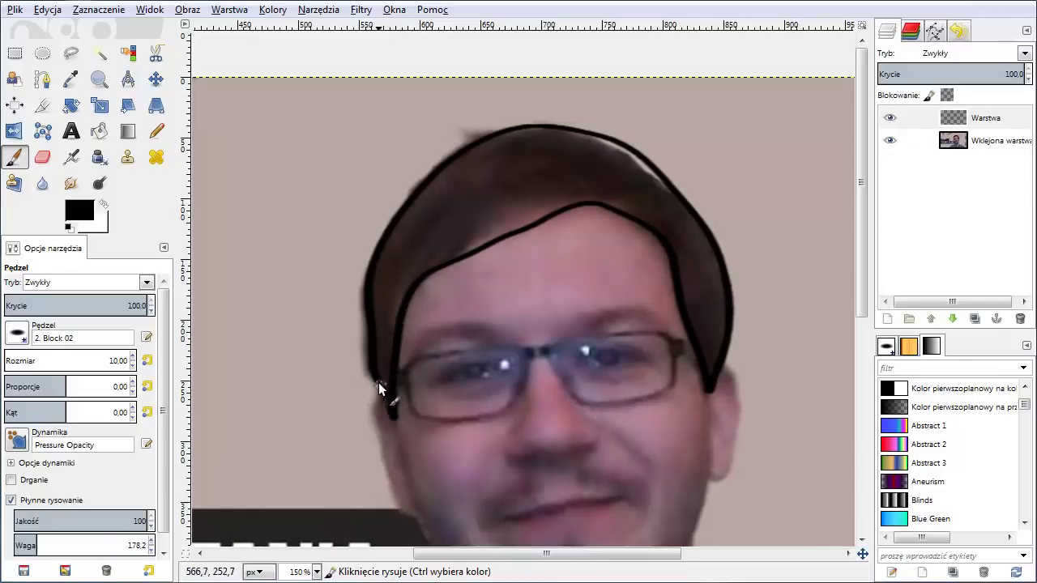
Trace the left cheek, the jawline around the chin and the right ear in black.
scroll(482, 382, up, 1)
drag(419, 269, 452, 398)
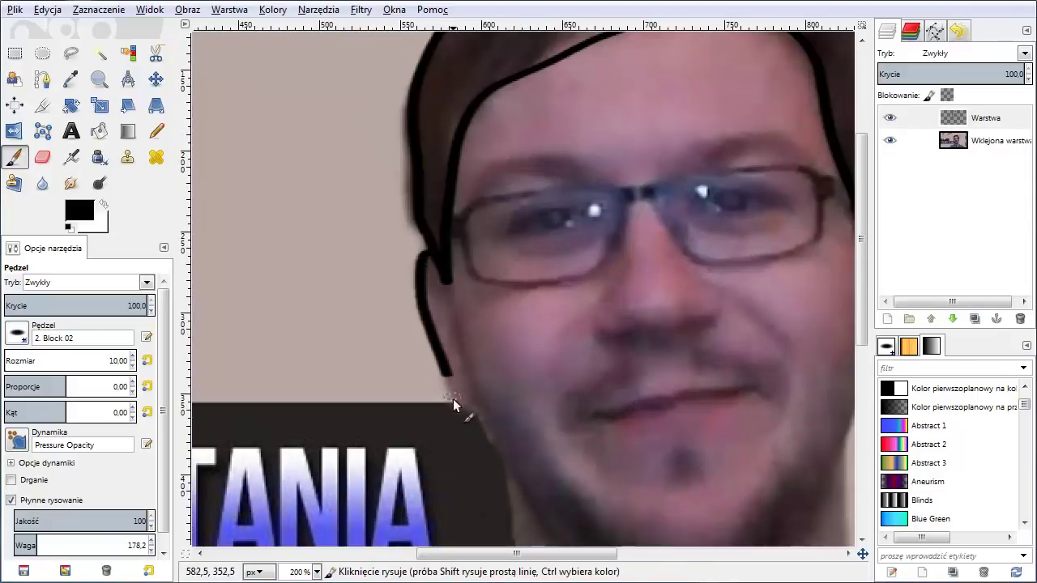
scroll(486, 389, down, 3)
scroll(416, 309, right, 3)
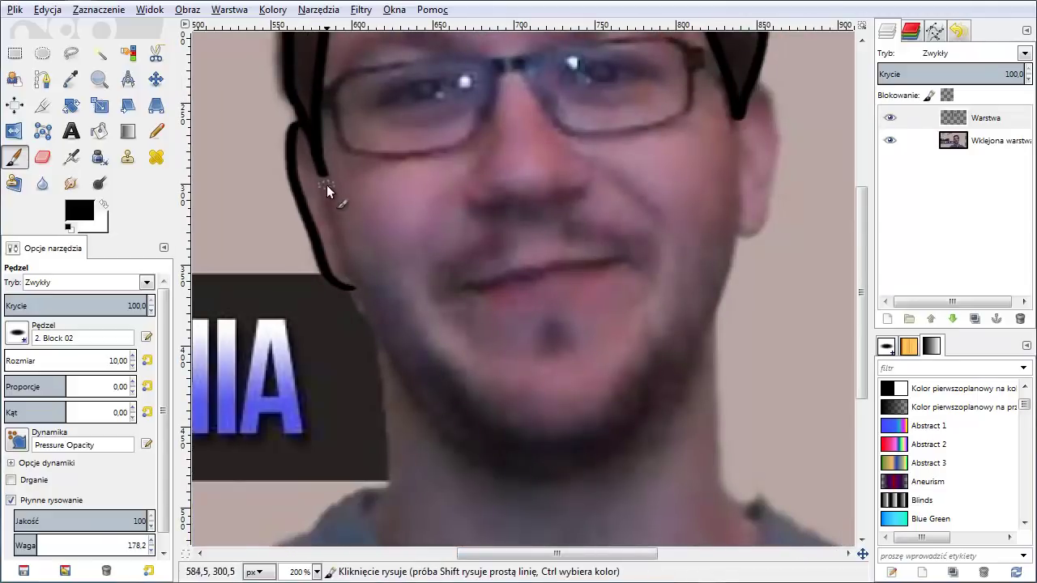
key(ctrl+z)
mouse_move(378, 286)
mouse_down()
mouse_move(687, 310)
mouse_move(733, 201)
mouse_up()
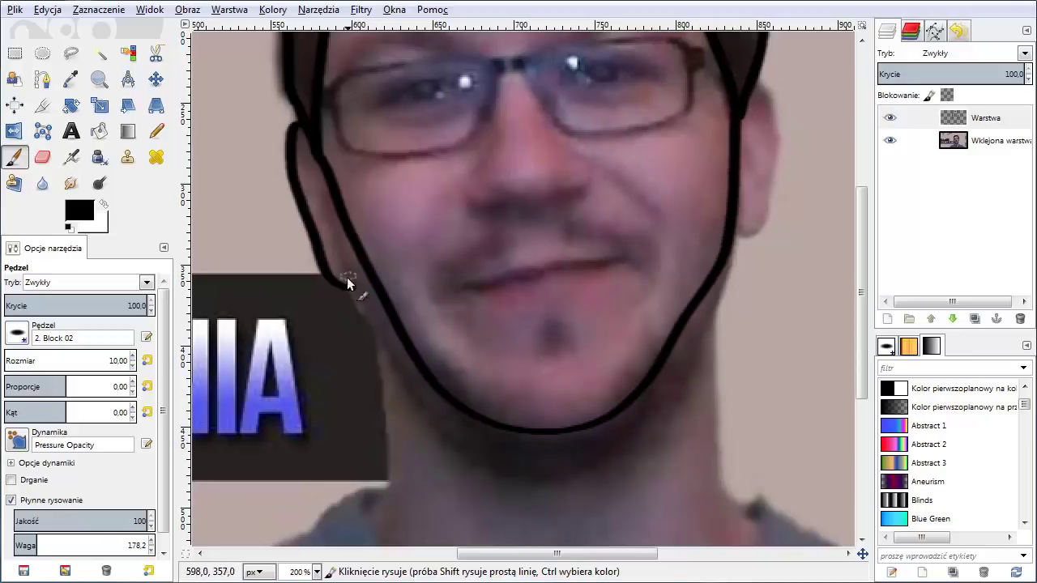
drag(773, 105, 763, 216)
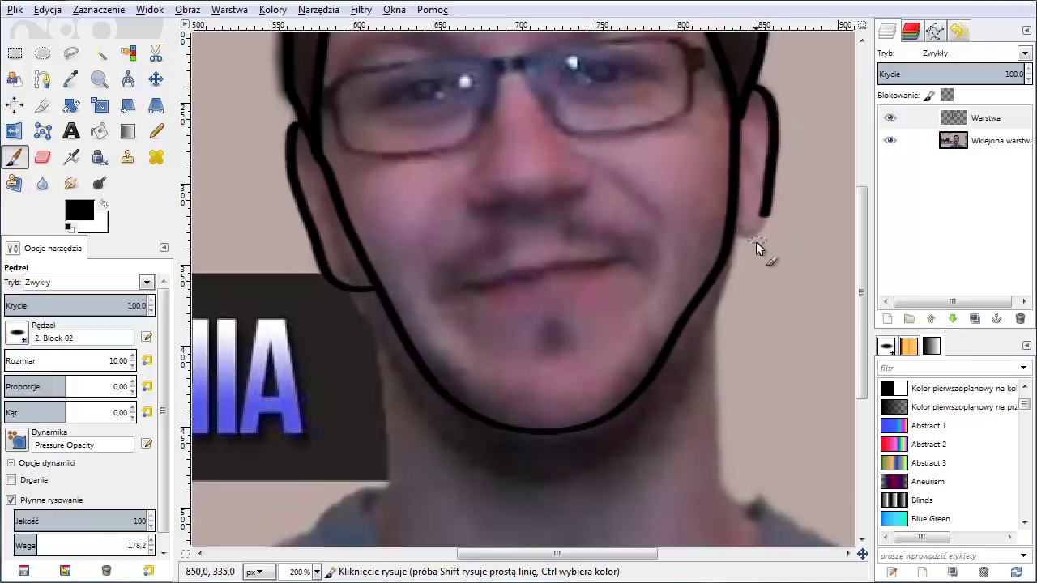
Outline the nose and both glasses frames, joining the frame to the ear.
scroll(714, 219, up, 3)
mouse_move(496, 267)
mouse_down()
mouse_move(465, 335)
mouse_move(510, 338)
mouse_up()
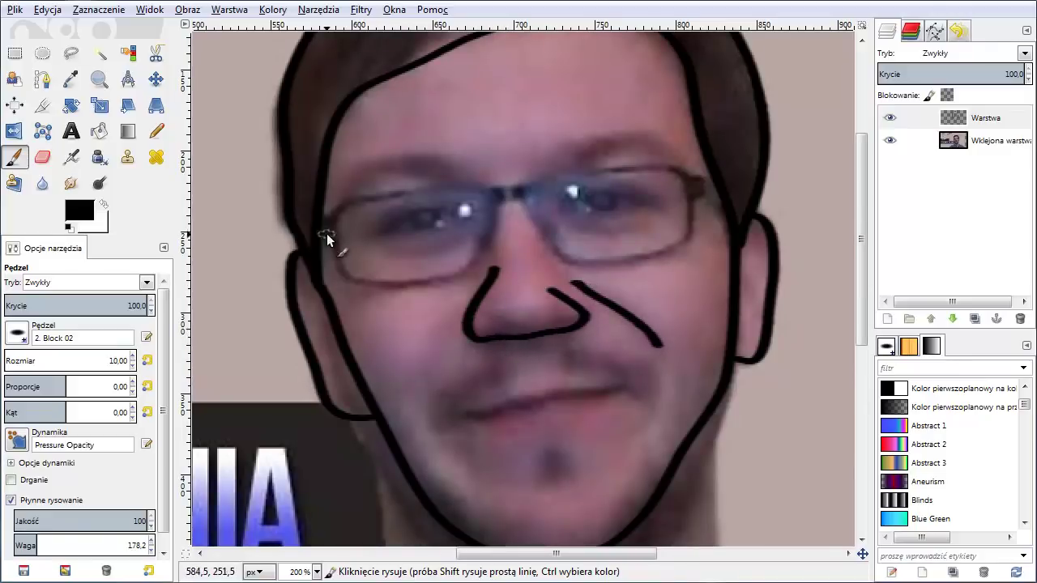
drag(343, 207, 487, 193)
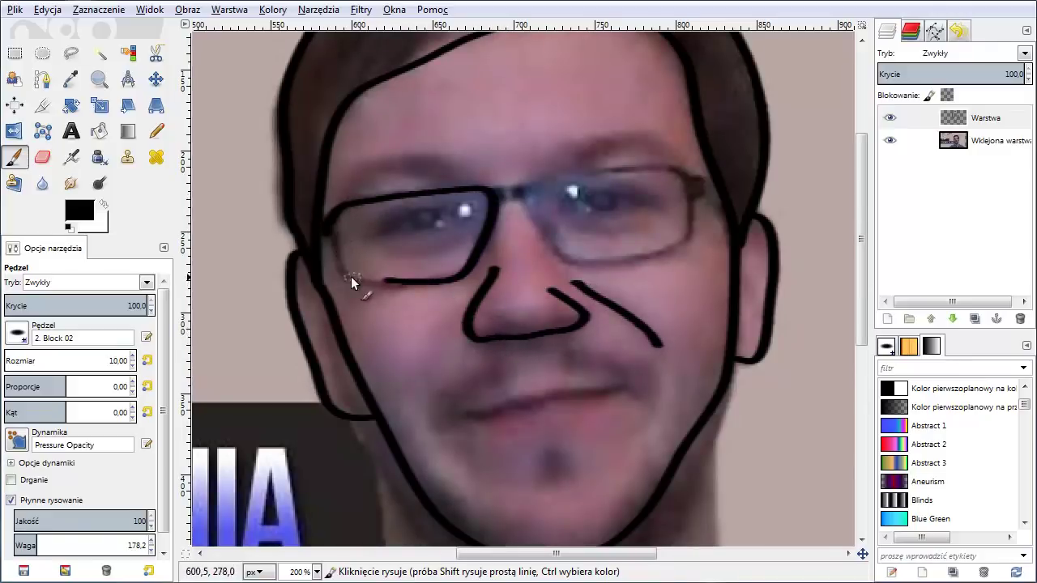
drag(351, 277, 332, 212)
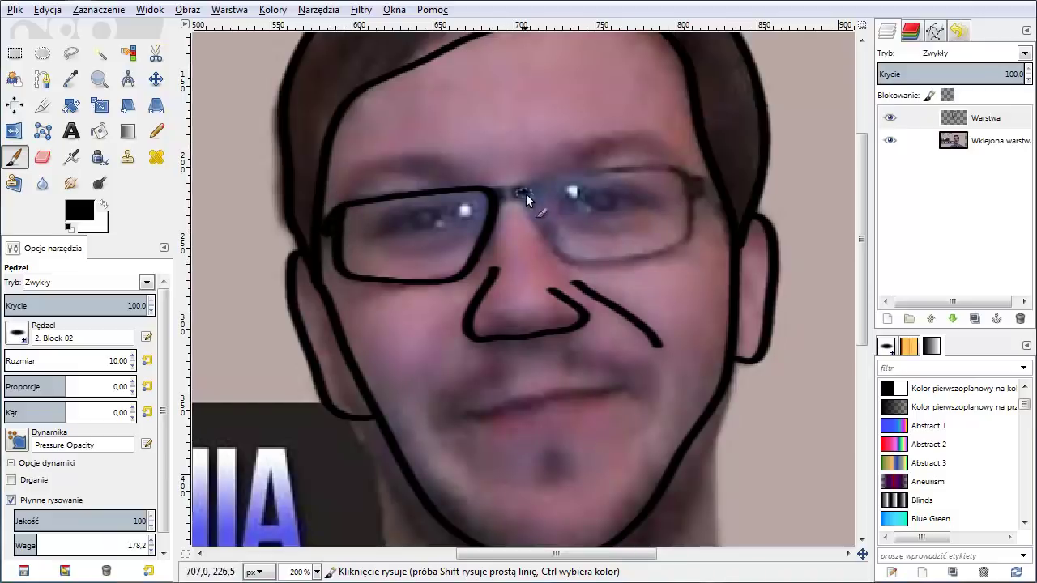
drag(688, 162, 572, 177)
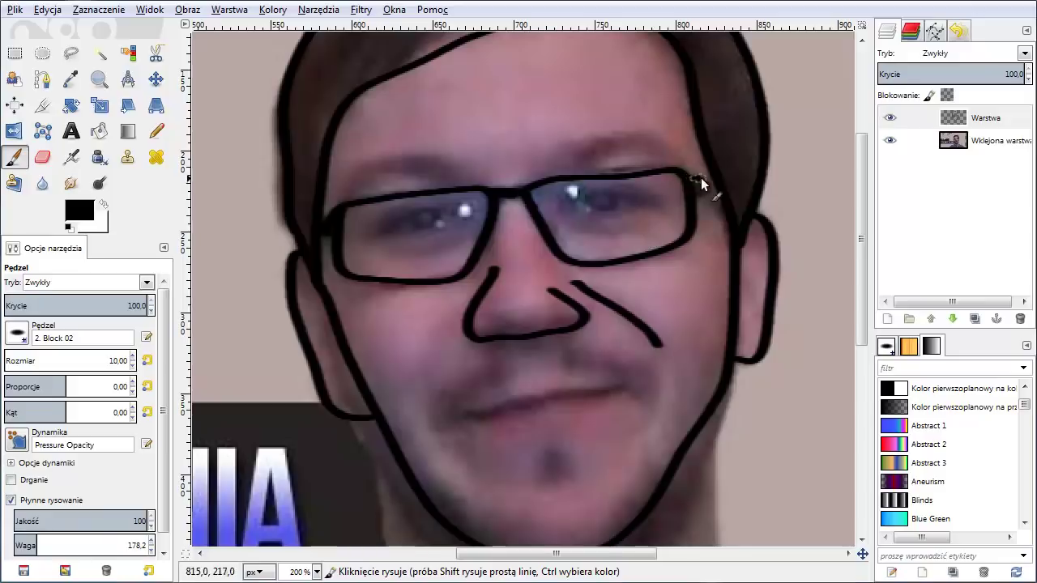
drag(703, 189, 735, 219)
Outline both eyes with eyelids, iris and small detail strokes.
ctrl+scroll(378, 220, up, 3)
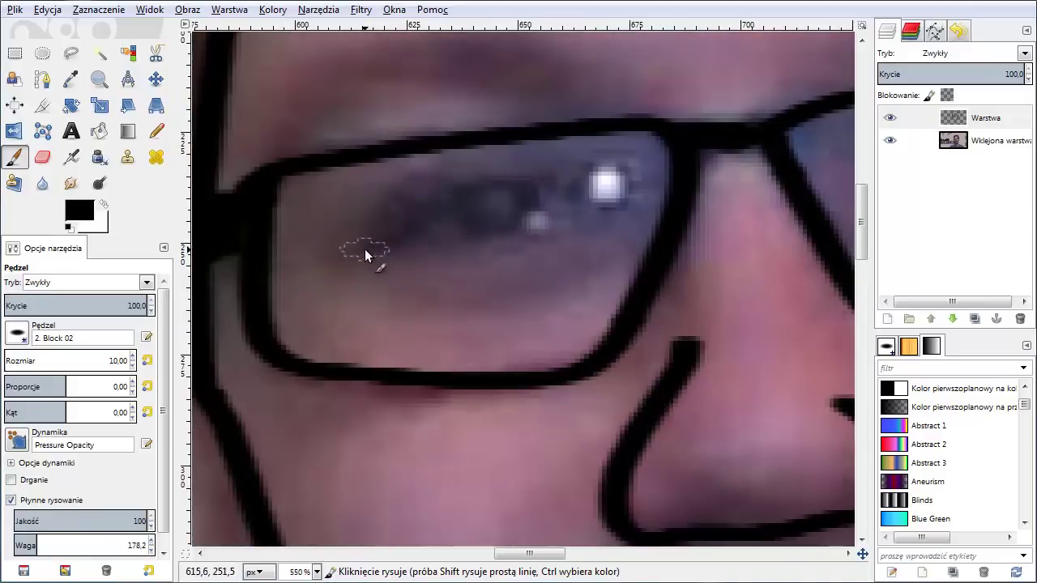
mouse_move(357, 251)
mouse_down()
mouse_move(539, 169)
mouse_move(579, 232)
mouse_move(364, 254)
mouse_up()
drag(443, 213, 505, 255)
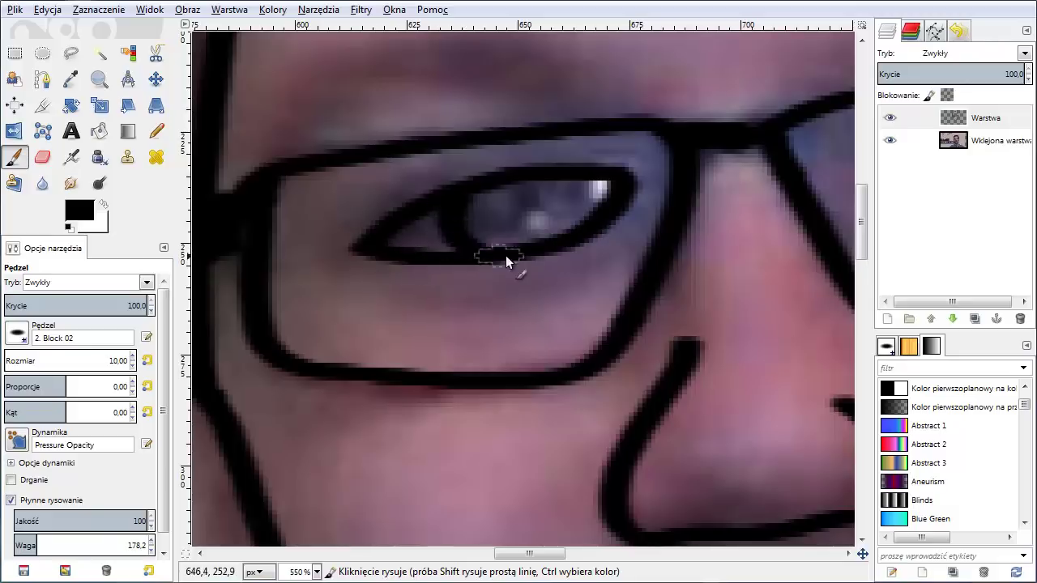
drag(535, 554, 586, 554)
mouse_move(543, 176)
mouse_down()
mouse_move(380, 195)
mouse_move(499, 191)
mouse_up()
drag(409, 137, 376, 159)
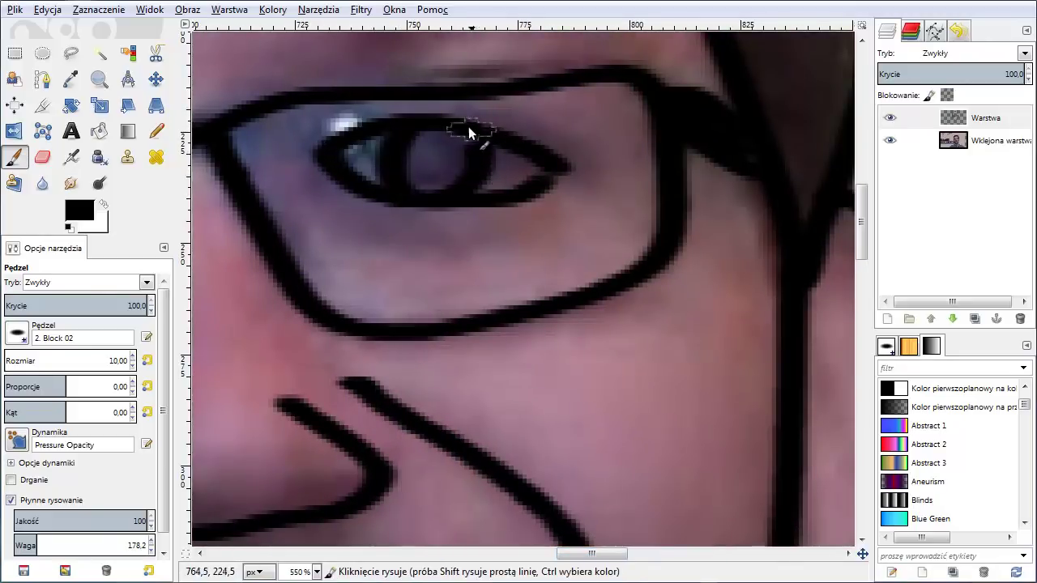
Draw the eyebrows above both glasses lenses.
key(1)
key(2)
key(3)
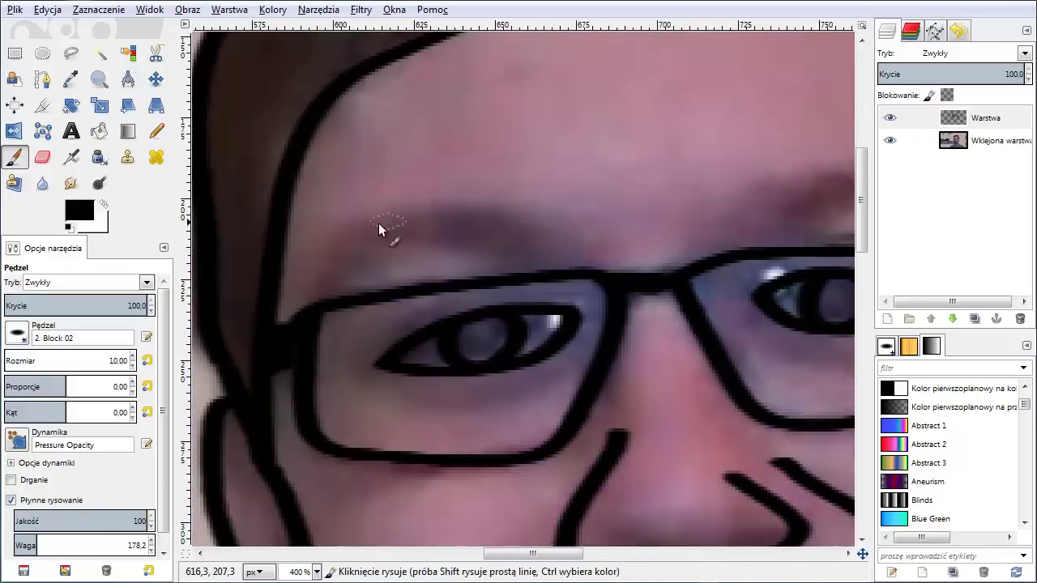
mouse_move(324, 249)
mouse_down()
mouse_move(421, 196)
mouse_move(552, 247)
mouse_move(413, 233)
mouse_up()
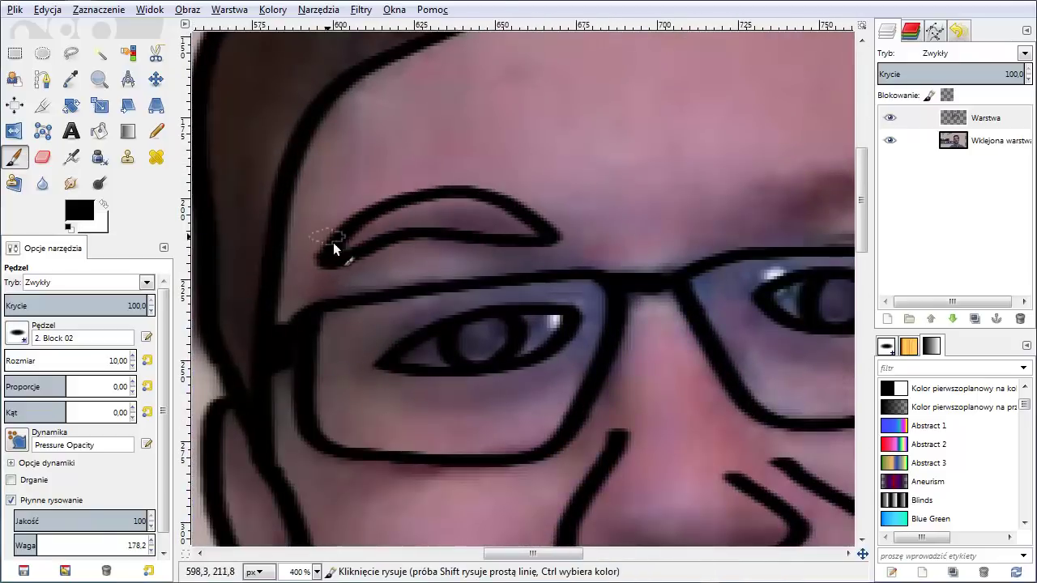
drag(531, 554, 566, 553)
mouse_move(509, 193)
mouse_down()
mouse_move(718, 196)
mouse_move(571, 196)
mouse_up()
Outline the lips in black.
key(1)
key(2)
scroll(358, 273, up, 3)
mouse_move(344, 276)
mouse_down()
mouse_move(481, 231)
mouse_move(648, 213)
mouse_move(668, 245)
mouse_move(440, 289)
mouse_move(431, 315)
mouse_move(657, 294)
mouse_move(720, 264)
mouse_up()
Outline the chin, neck and shirt collar up the right side of the neck.
key(1)
key(plus)
scroll(599, 324, down, 3)
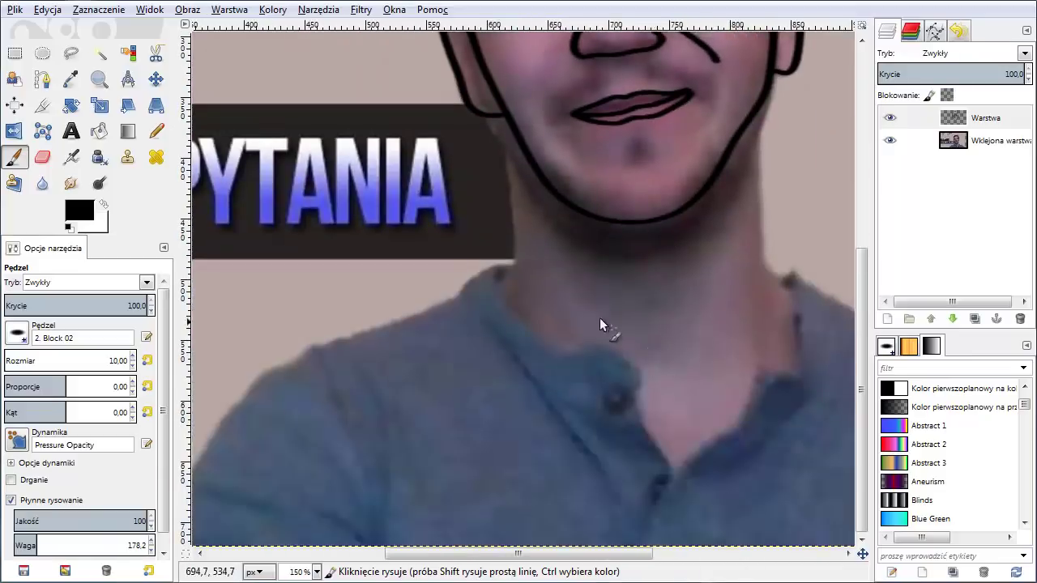
key(plus)
key(plus)
drag(506, 185, 482, 482)
scroll(486, 526, down, 3)
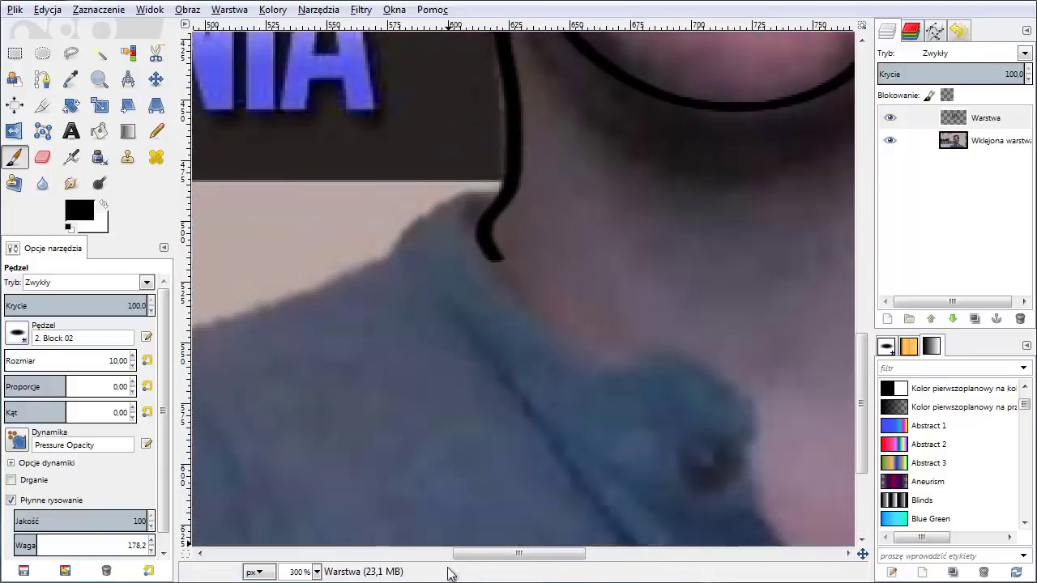
key(minus)
drag(515, 287, 567, 414)
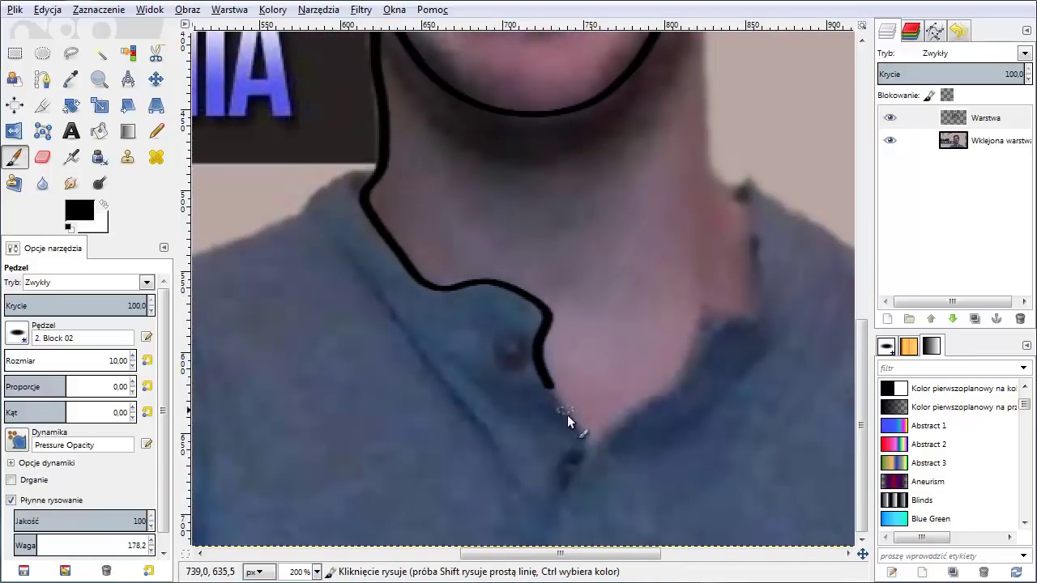
drag(711, 301, 748, 241)
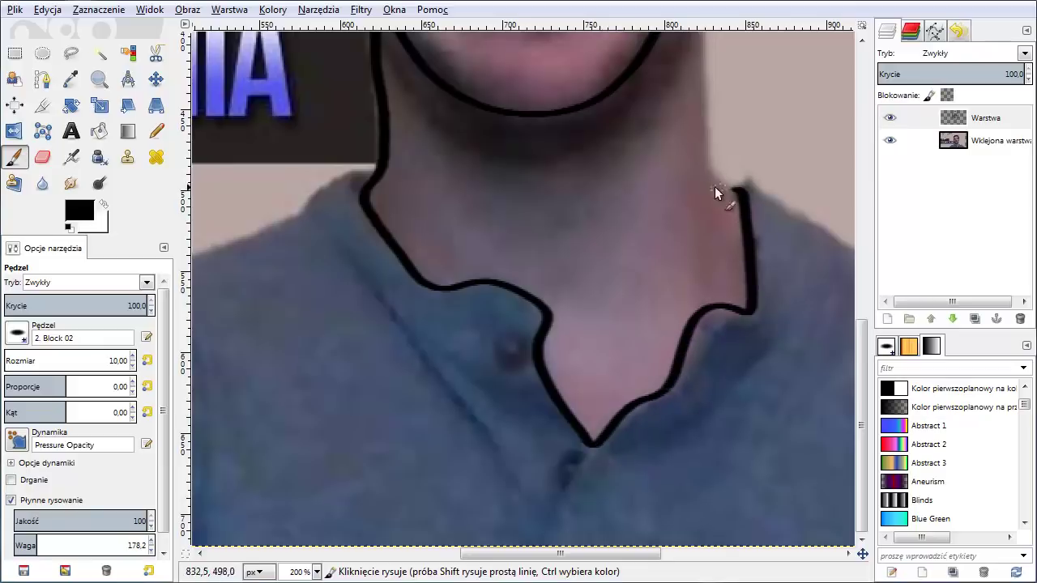
drag(714, 186, 694, 81)
Outline the left shoulder edge of the shirt up toward the neck.
scroll(689, 243, up, 5)
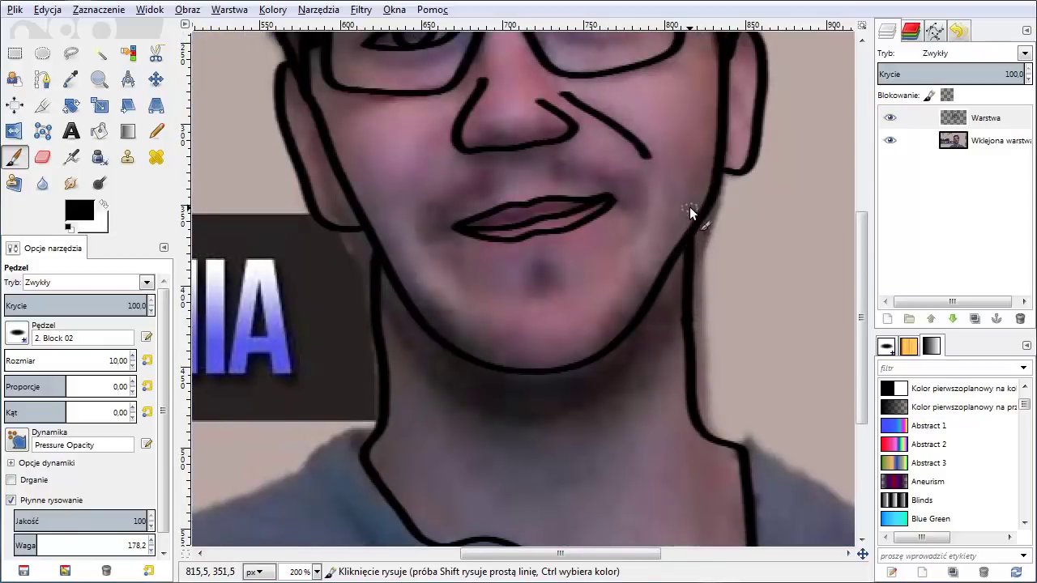
scroll(684, 463, up, 3)
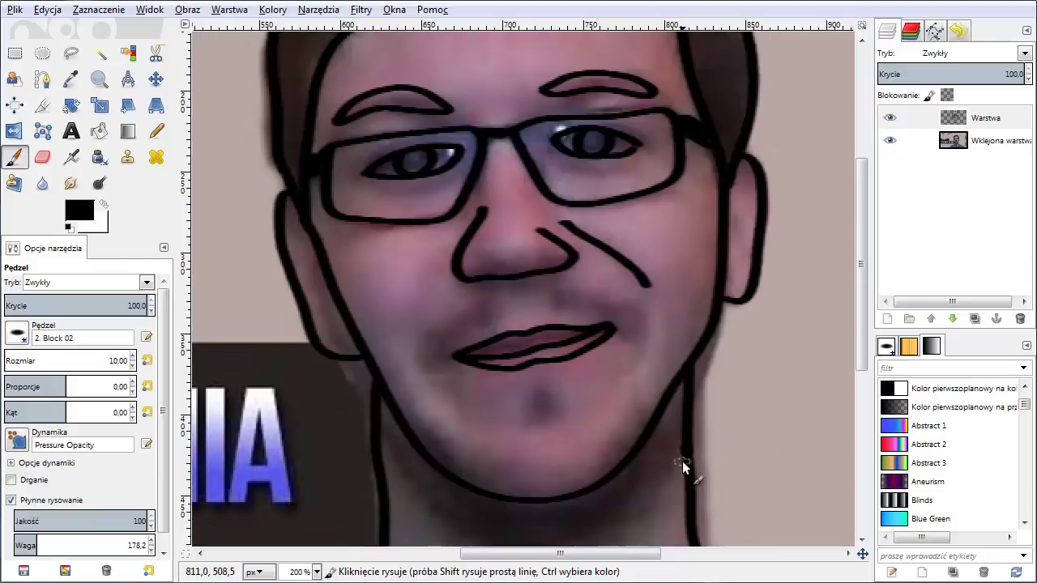
scroll(682, 467, down, 5)
scroll(681, 467, left, 2)
scroll(567, 405, left, 5)
scroll(486, 405, left, 5)
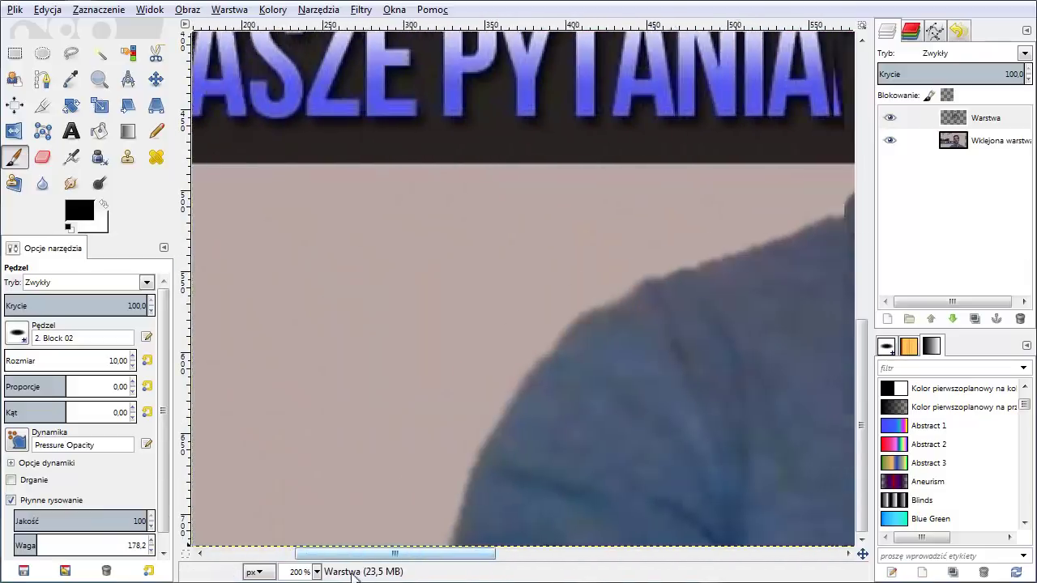
scroll(354, 567, right, 2)
mouse_move(377, 544)
mouse_down()
mouse_move(416, 459)
mouse_move(494, 342)
mouse_up()
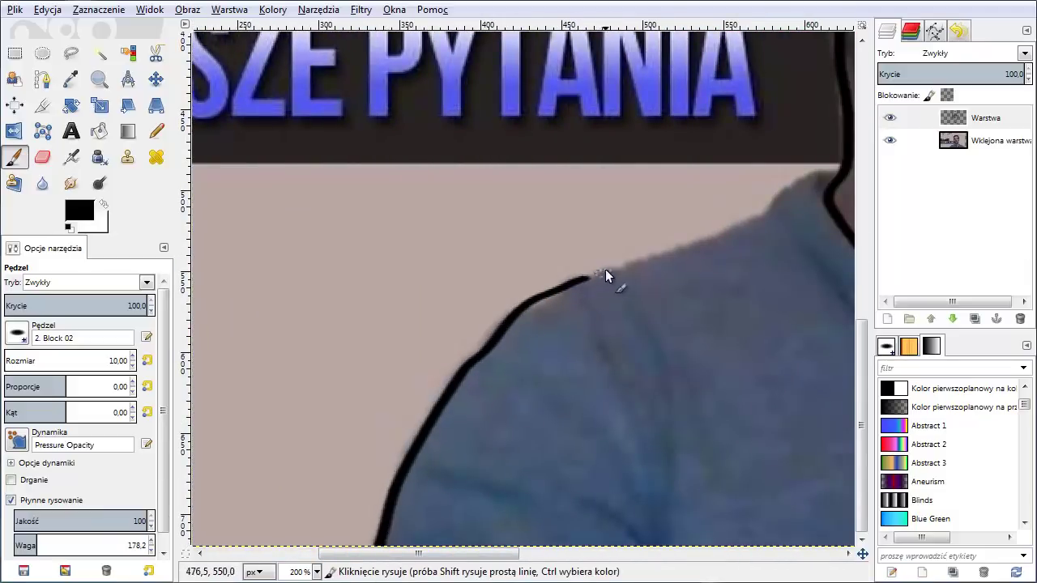
drag(605, 269, 778, 215)
Draw more black strokes across the shirt front and buttons.
drag(419, 553, 686, 553)
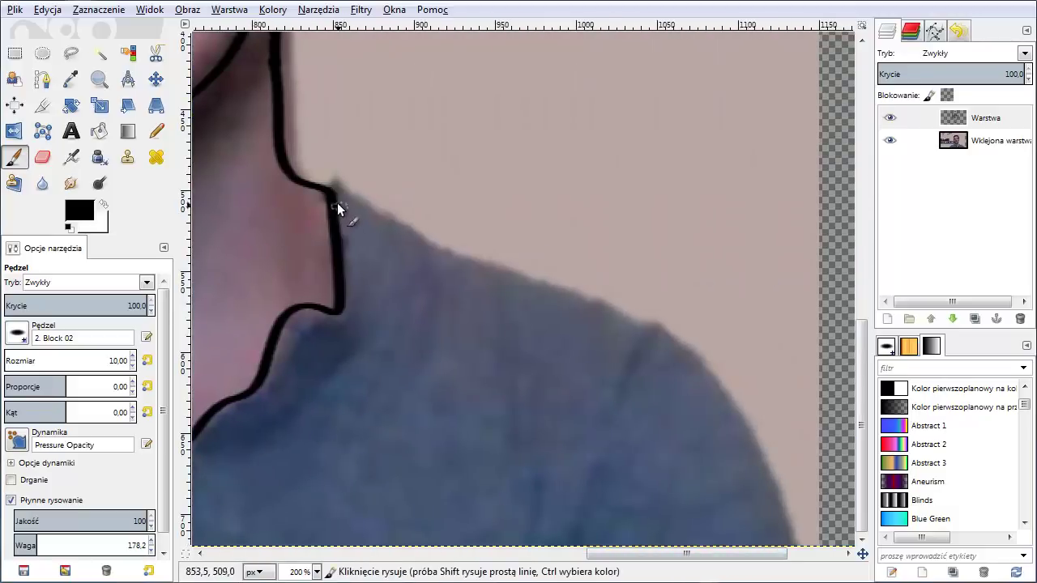
mouse_move(416, 228)
mouse_down()
mouse_move(604, 309)
mouse_move(782, 450)
mouse_up()
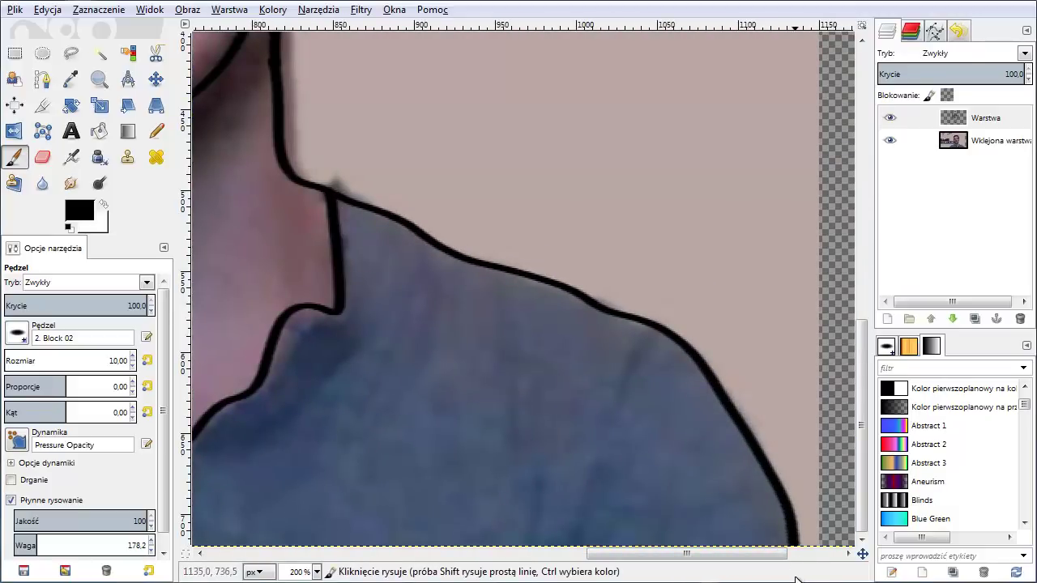
mouse_move(751, 553)
mouse_down()
mouse_move(661, 553)
mouse_move(605, 567)
mouse_up()
drag(411, 260, 560, 440)
drag(609, 357, 577, 329)
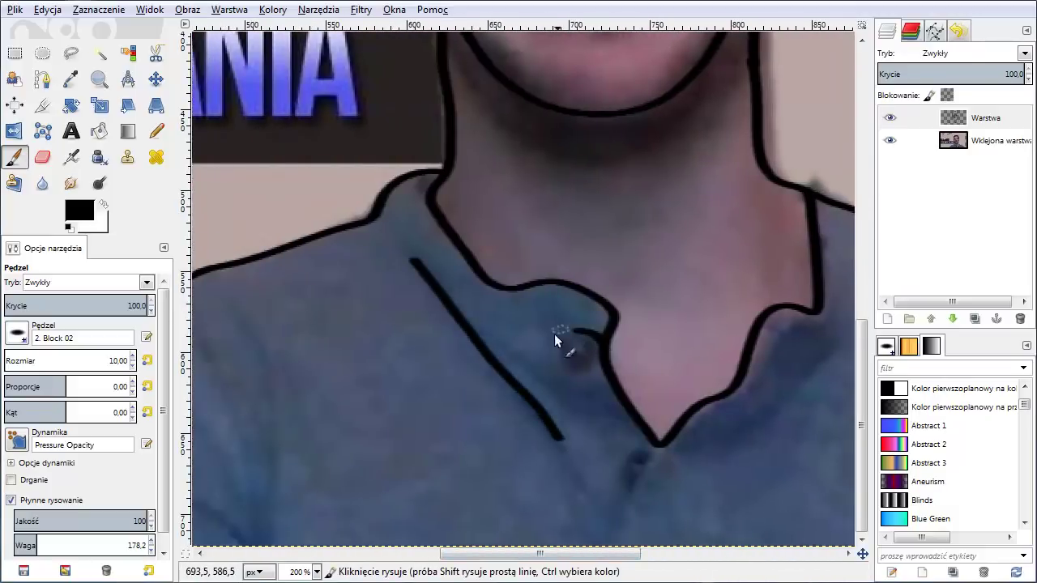
drag(614, 553, 667, 553)
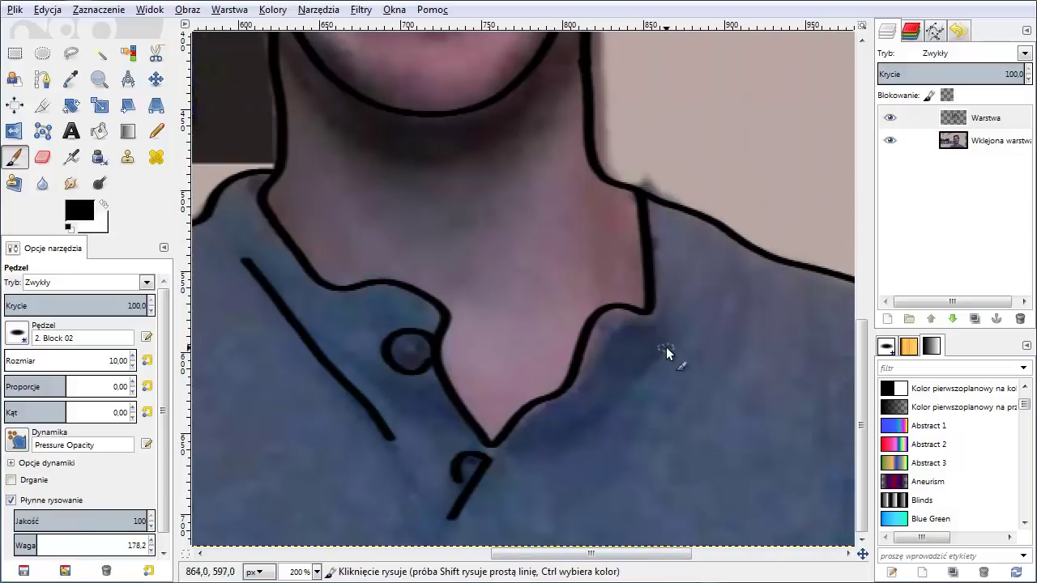
drag(664, 350, 591, 419)
drag(590, 554, 686, 554)
drag(601, 398, 644, 329)
Extend the right shoulder outline to the neck and add fold and crease marks.
drag(585, 469, 553, 542)
drag(523, 478, 520, 518)
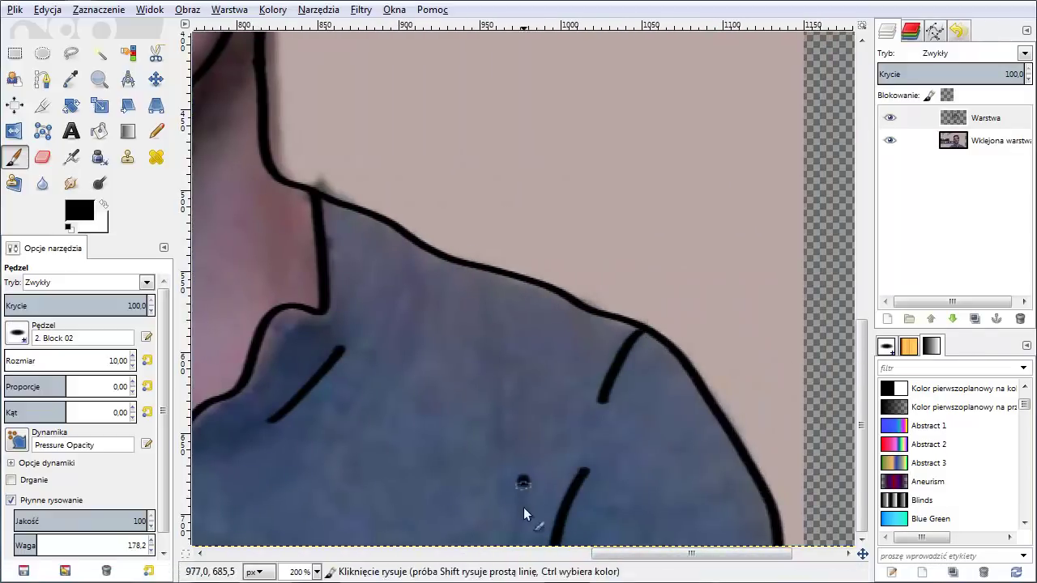
drag(497, 356, 499, 457)
drag(397, 389, 371, 401)
scroll(416, 367, down, 2)
scroll(385, 491, up, 2)
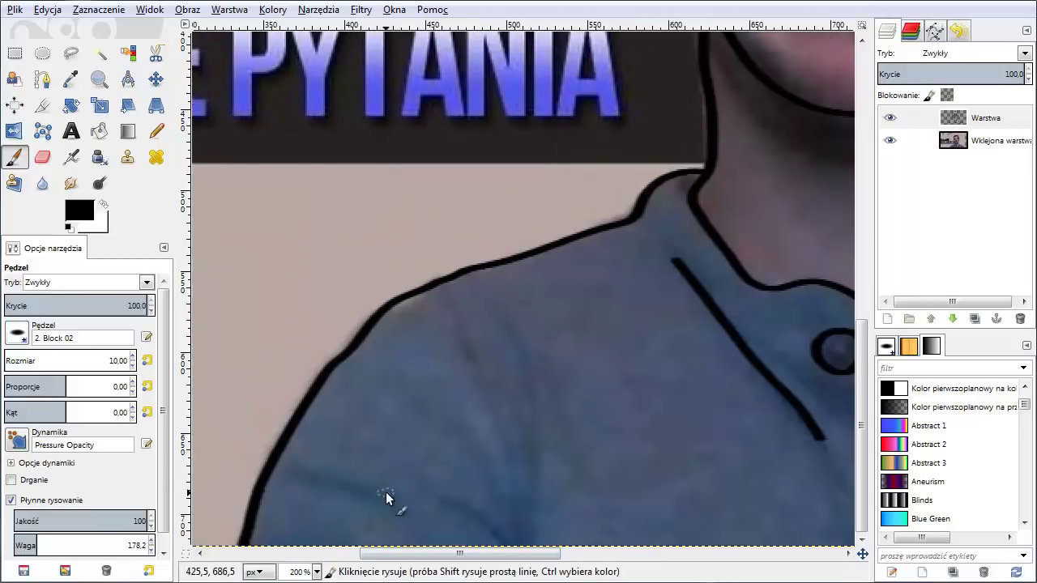
Draw a curved crease and three fold lines on the lower left shirt.
drag(388, 492, 282, 453)
drag(468, 442, 511, 541)
drag(462, 344, 517, 541)
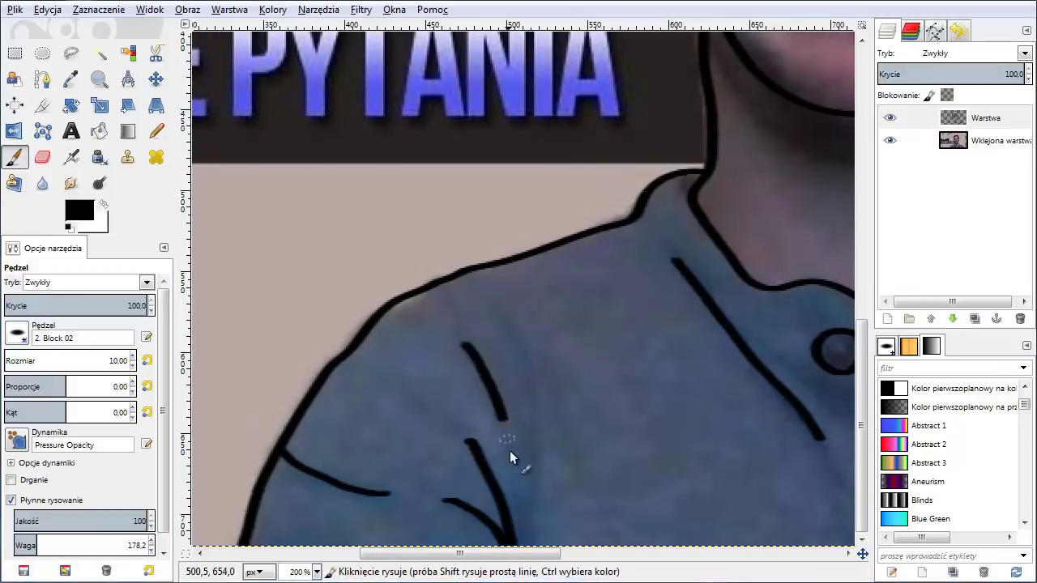
drag(516, 338, 527, 541)
scroll(571, 478, up, 5)
scroll(571, 478, up, 5)
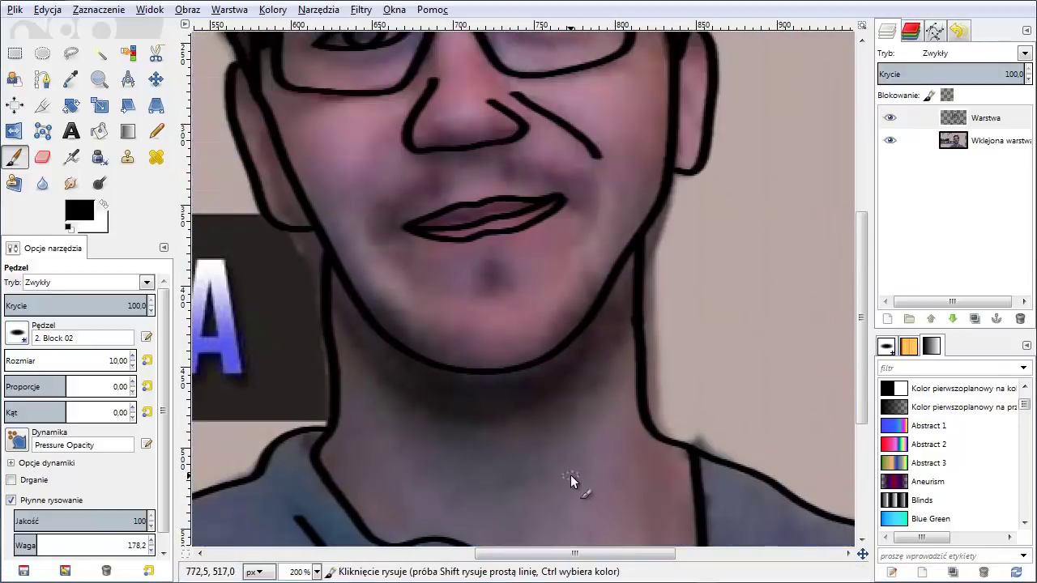
key(1)
click(890, 140)
scroll(682, 512, up, 3)
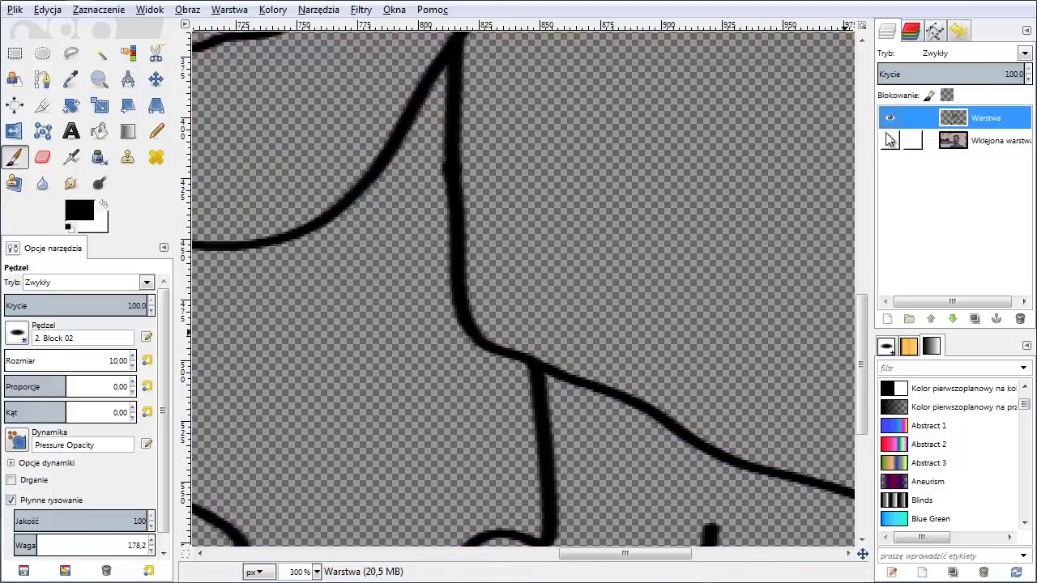
click(889, 140)
click(477, 349)
click(889, 140)
scroll(462, 404, down, 1)
scroll(458, 402, down, 3)
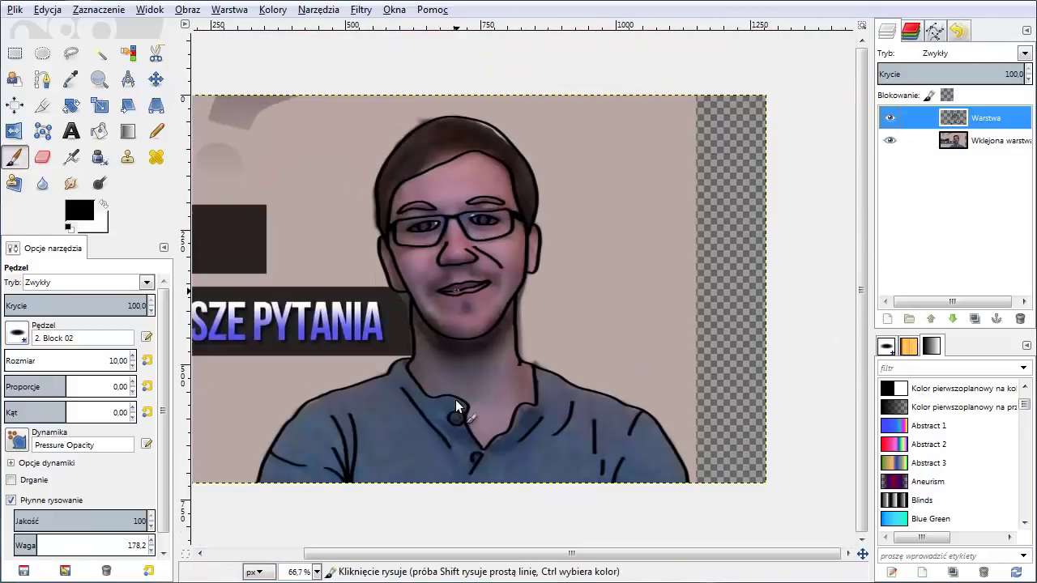
click(889, 140)
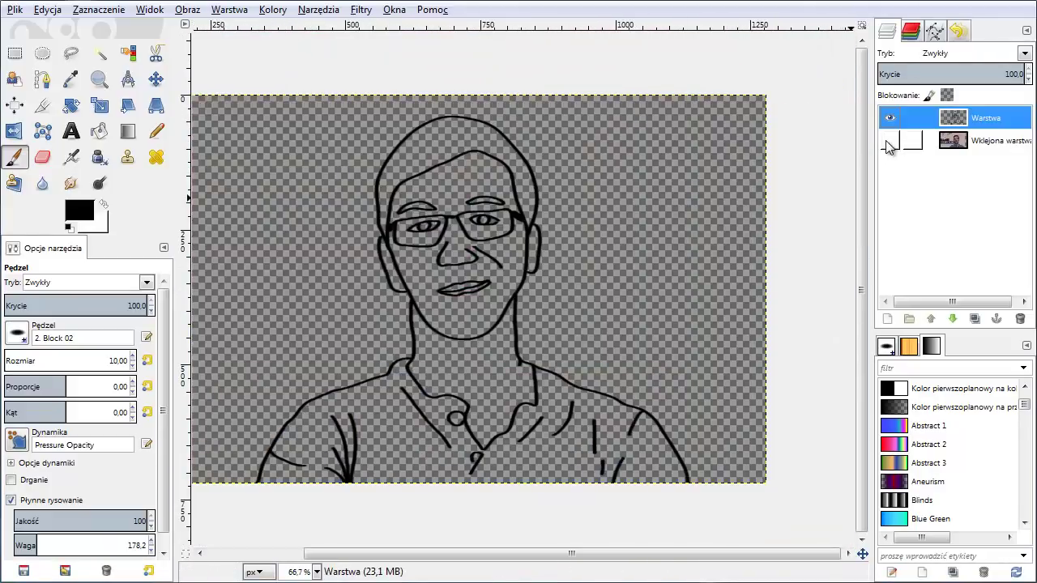
click(889, 140)
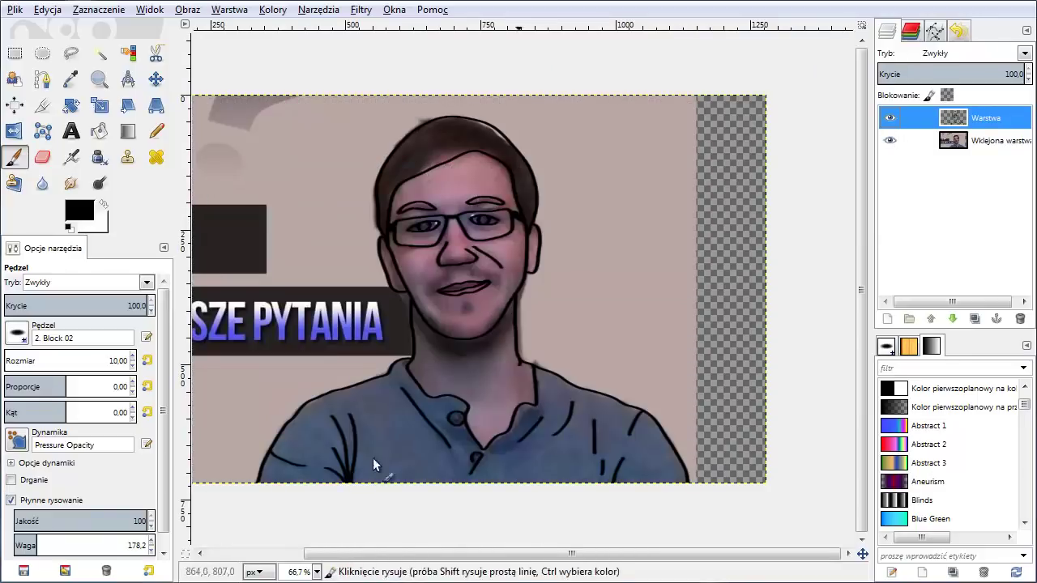
Set Fuzzy Select to threshold about 130.8 in Add mode on the Warstwa layer.
click(101, 57)
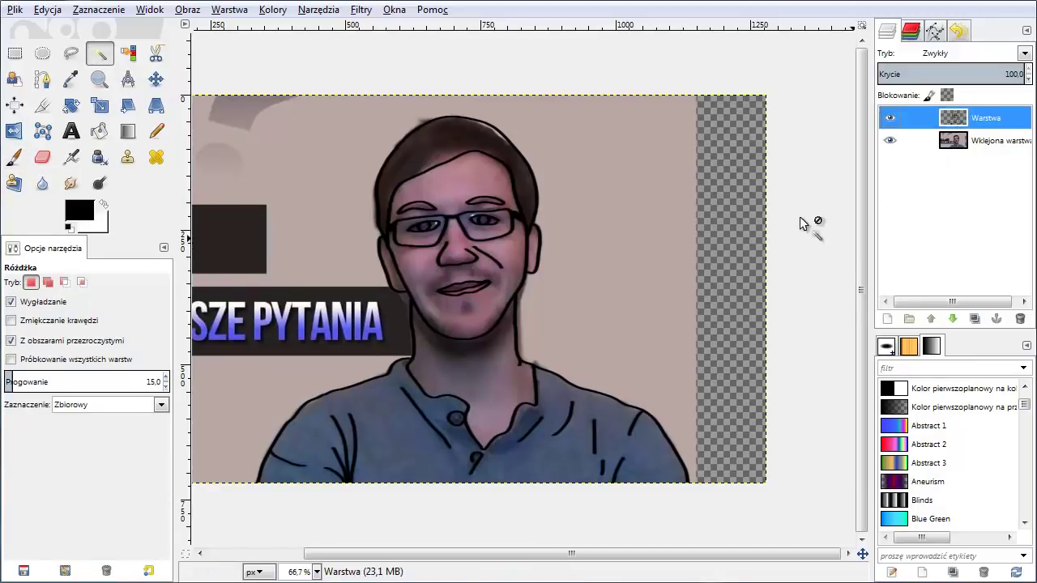
scroll(362, 371, up, 1)
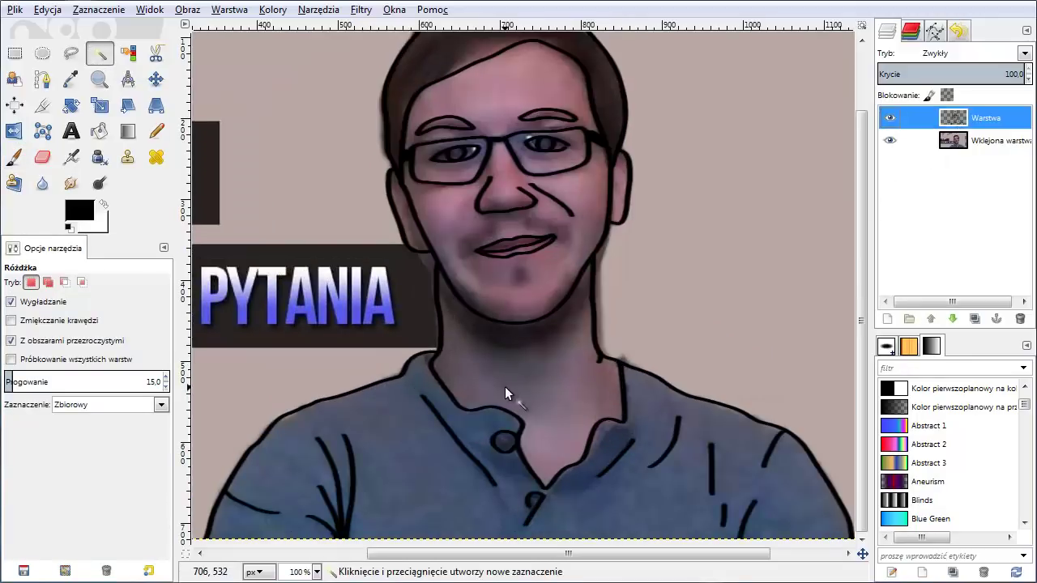
drag(88, 382, 86, 381)
click(48, 282)
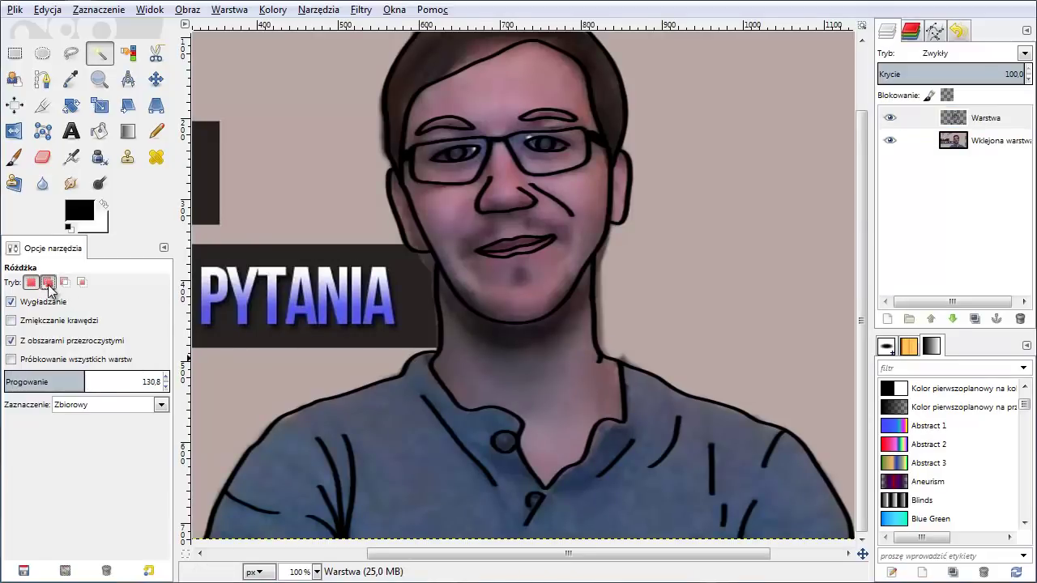
click(980, 121)
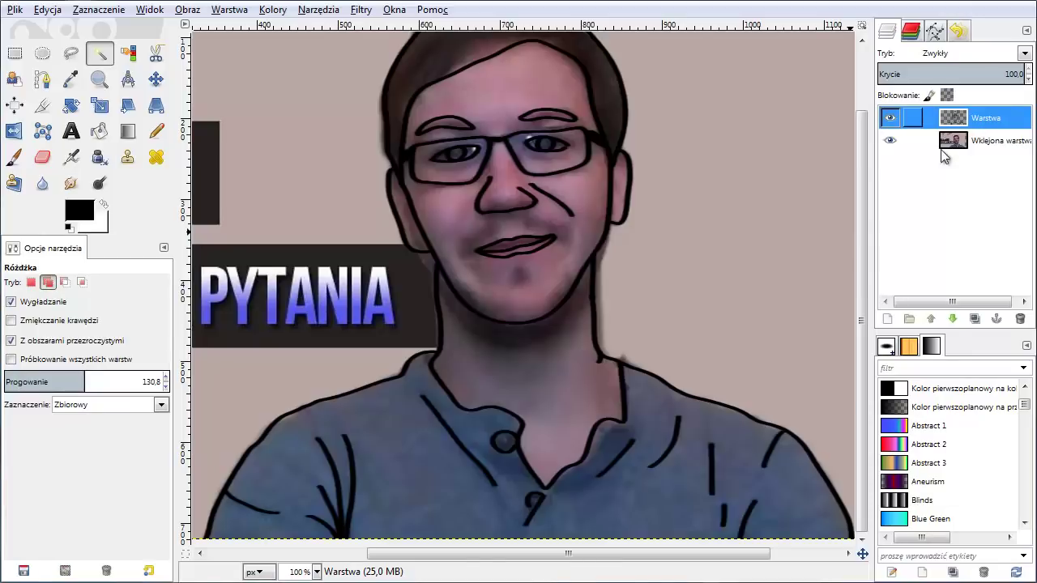
Select the face and neck, left cheek, right ear and forehead skin areas.
click(584, 358)
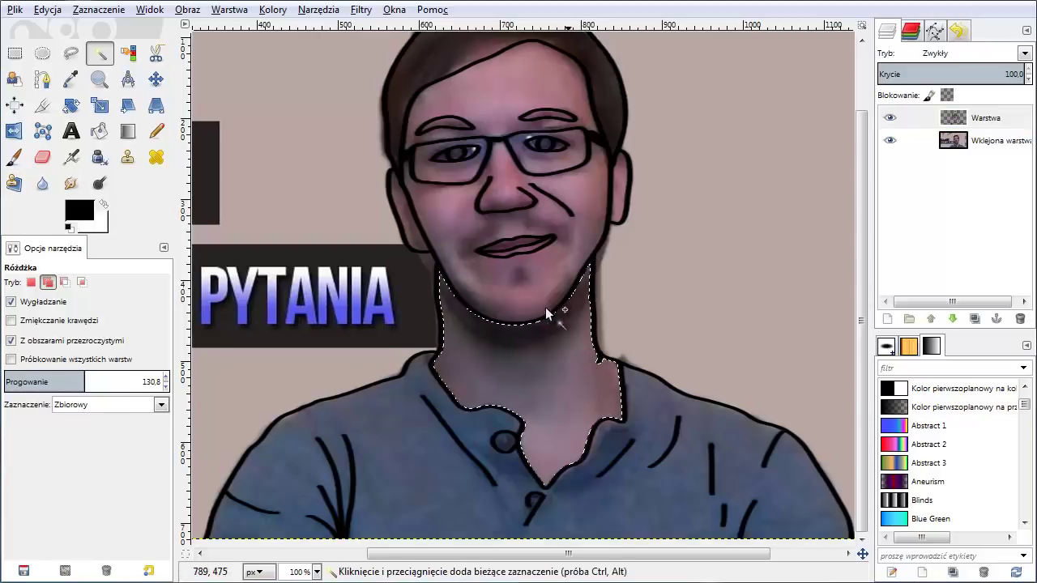
click(414, 232)
click(622, 214)
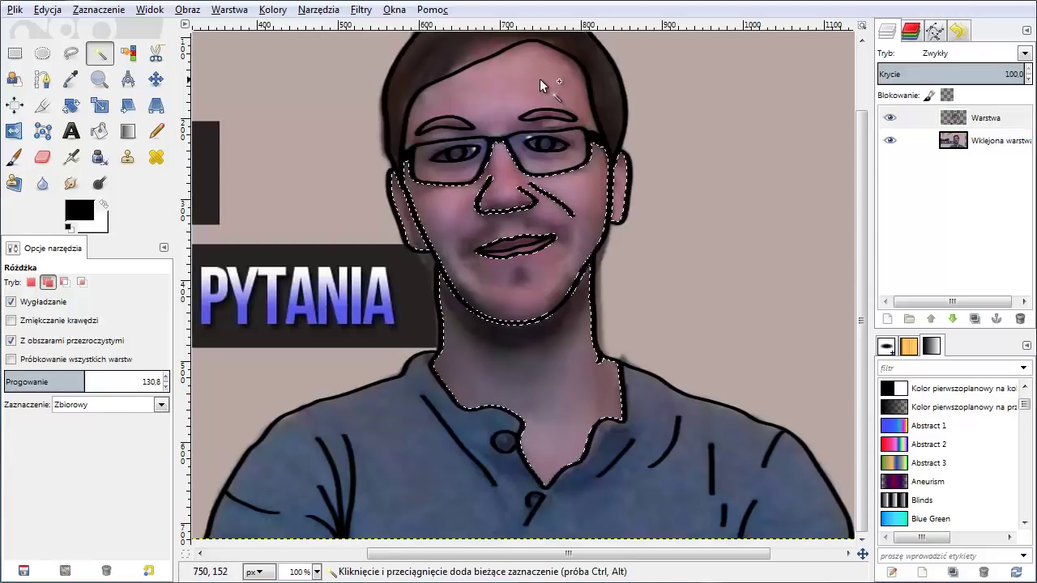
click(539, 79)
click(70, 79)
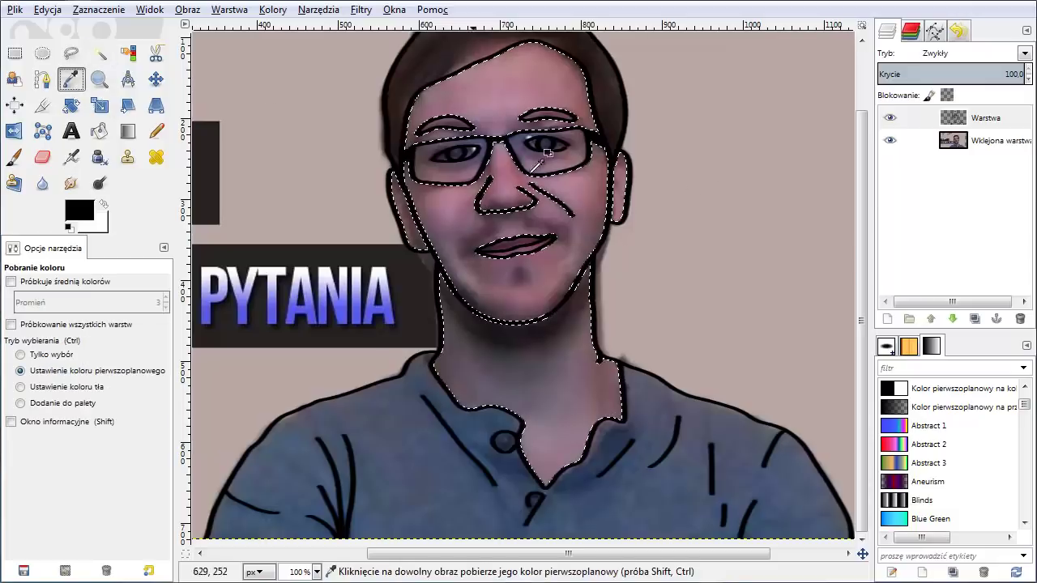
Sample a pinkish-brown skin tone from the face on the photo layer.
click(972, 140)
click(589, 188)
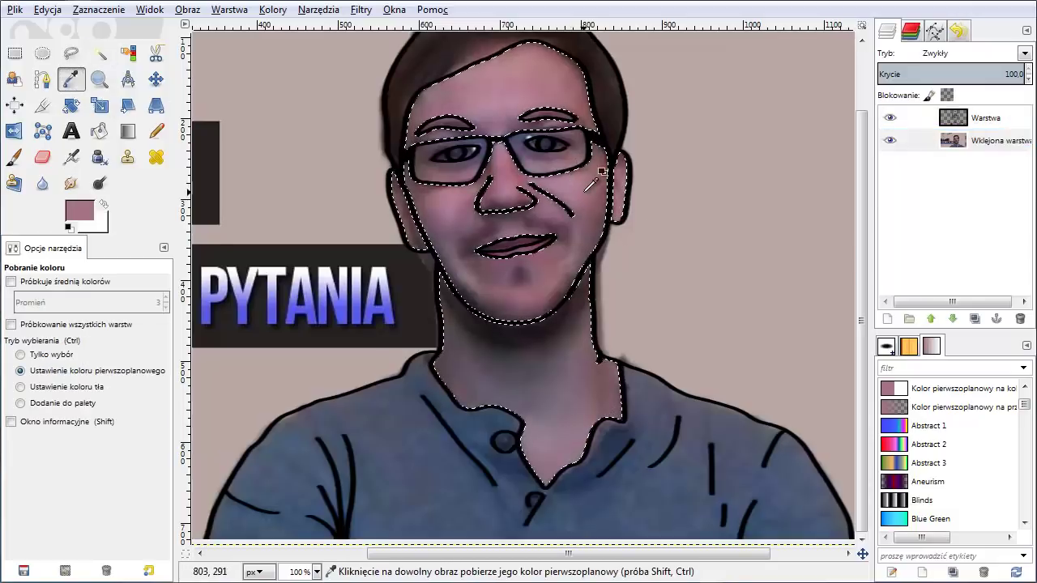
click(586, 216)
click(575, 256)
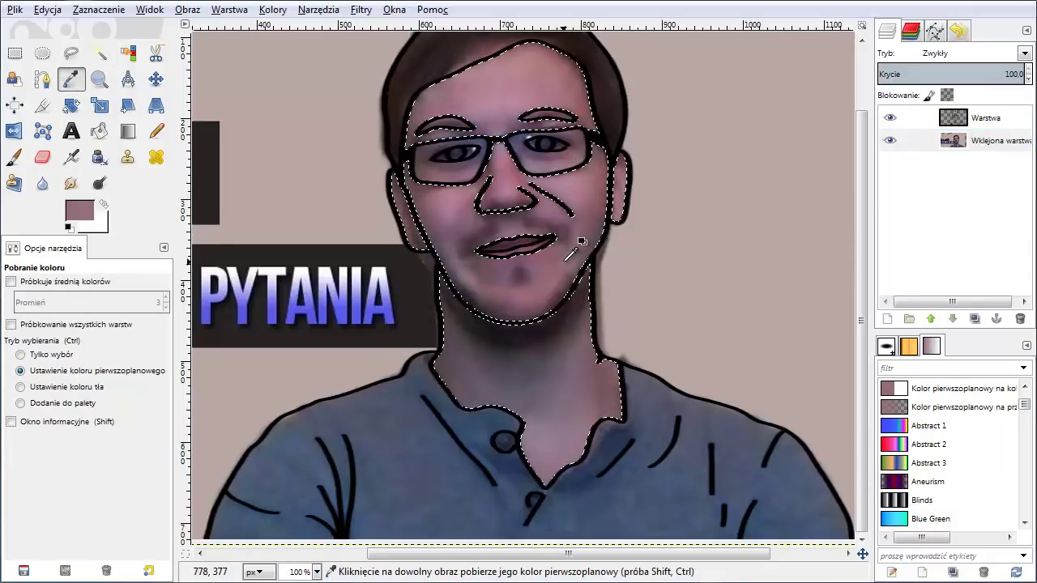
click(451, 214)
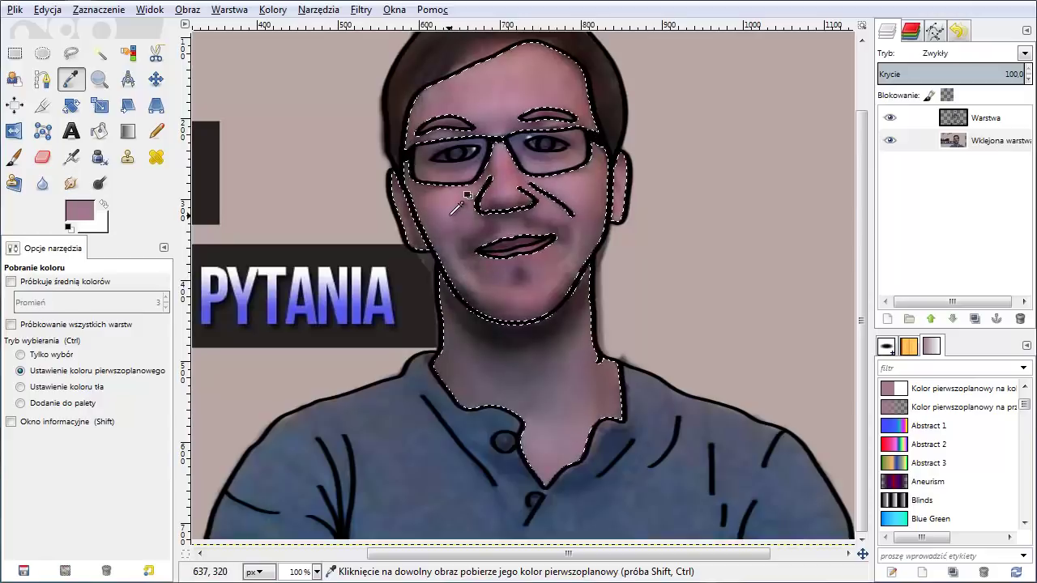
click(444, 189)
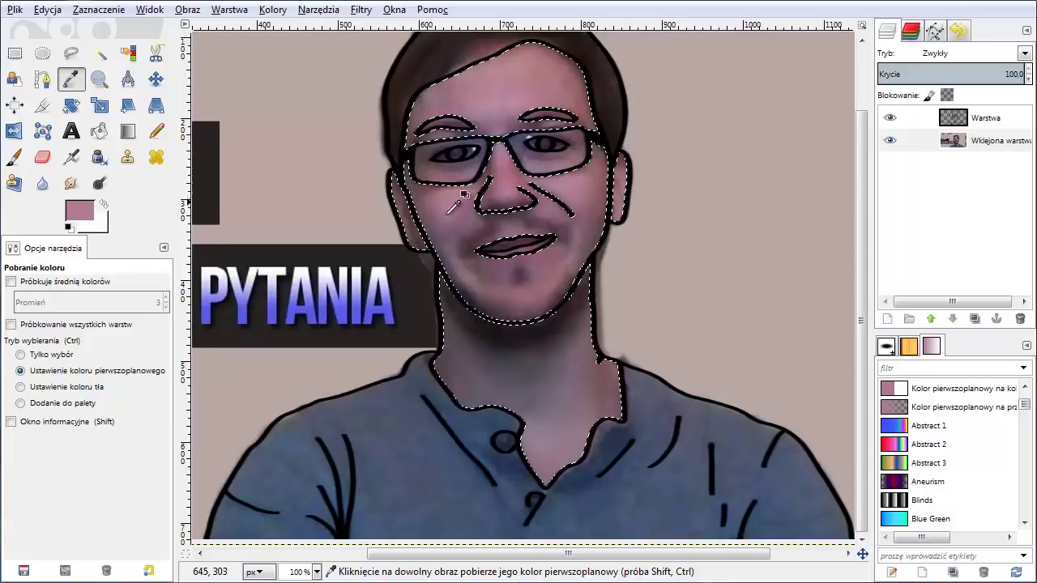
click(459, 200)
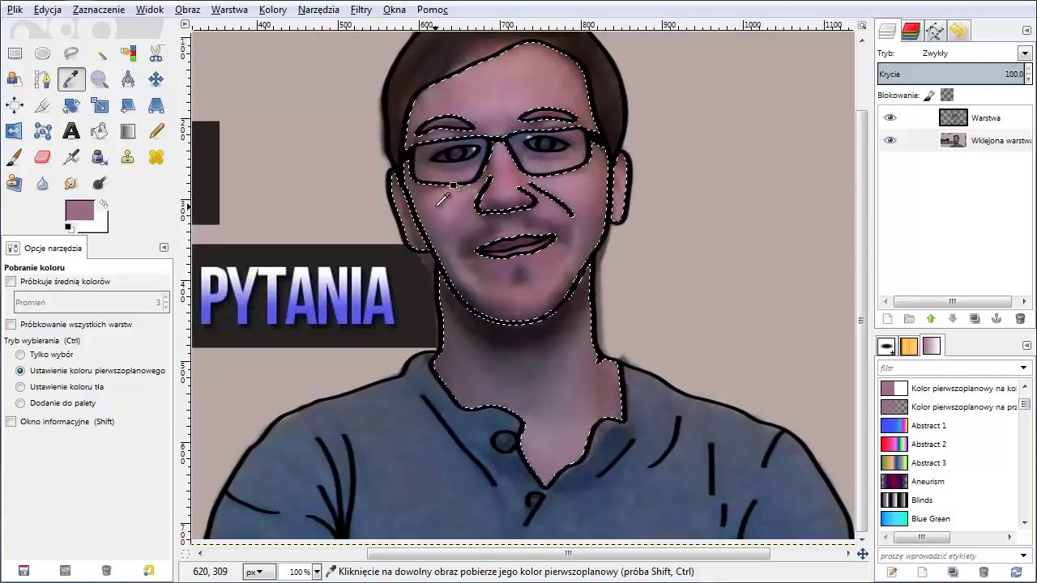
click(604, 173)
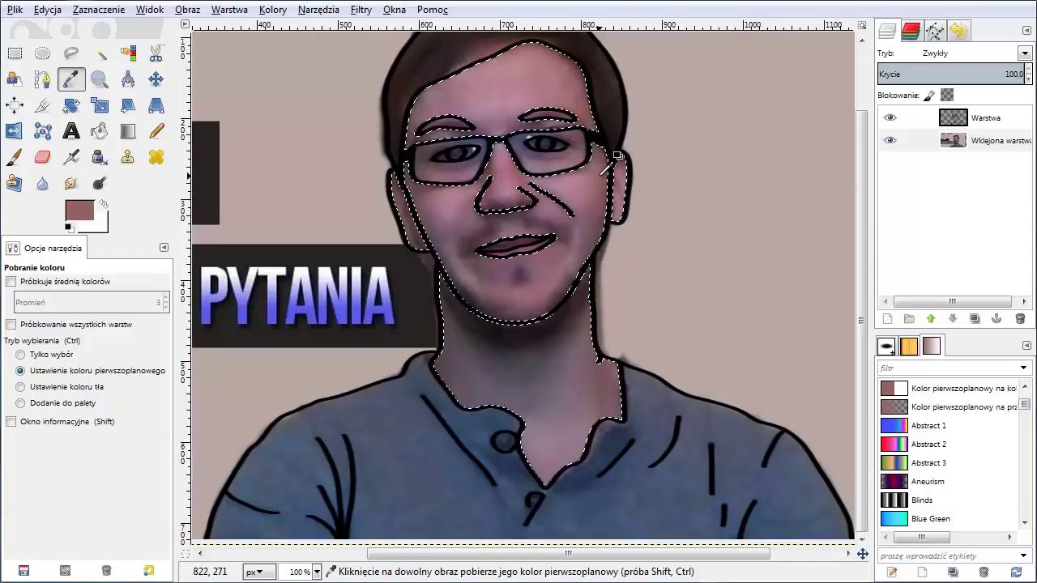
click(601, 173)
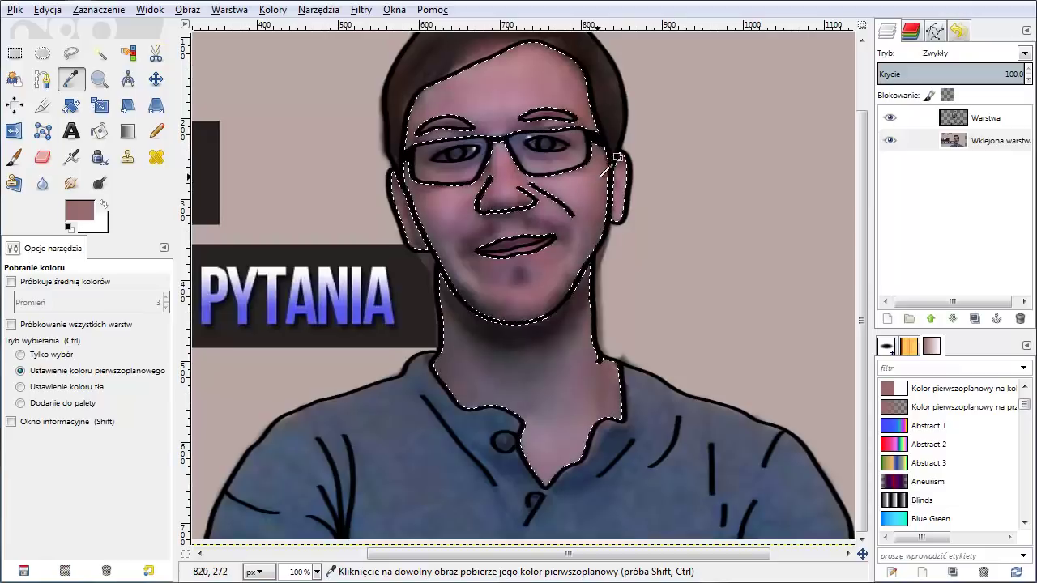
click(602, 175)
click(601, 171)
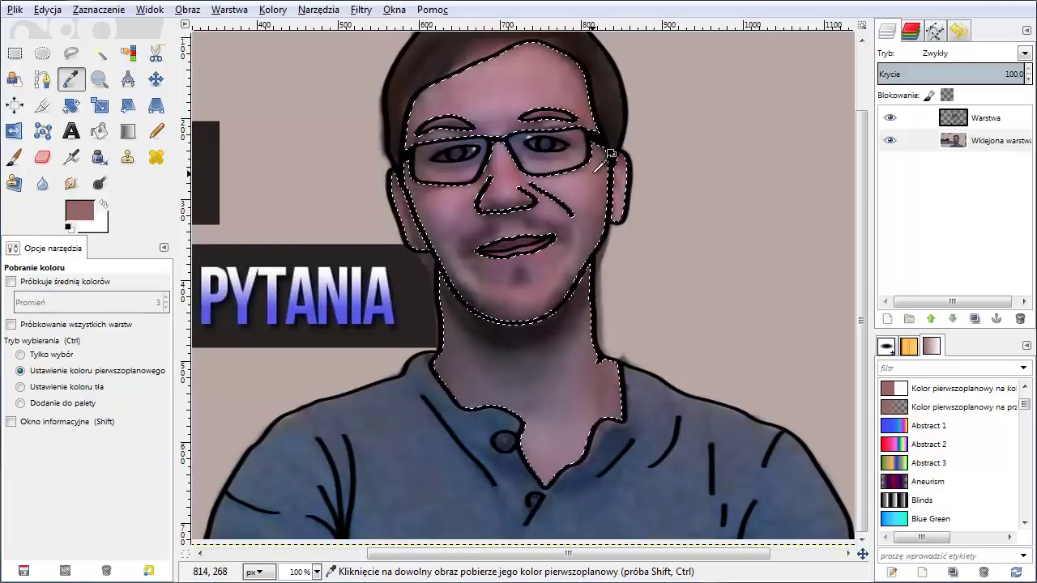
Paint the neck, face and chin with the skin colour using a size ~170 brush on Warstwa.
click(969, 122)
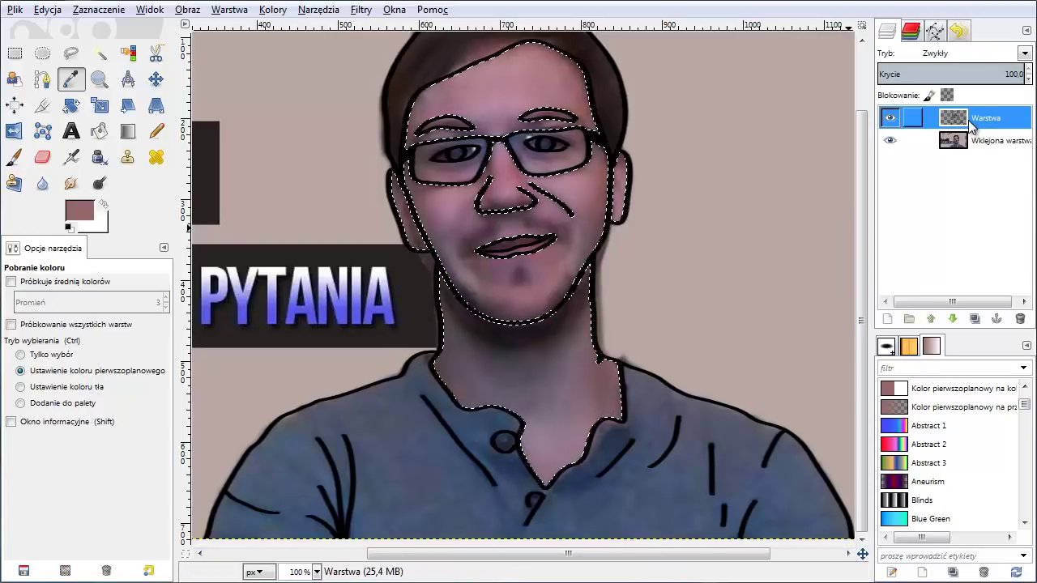
click(12, 159)
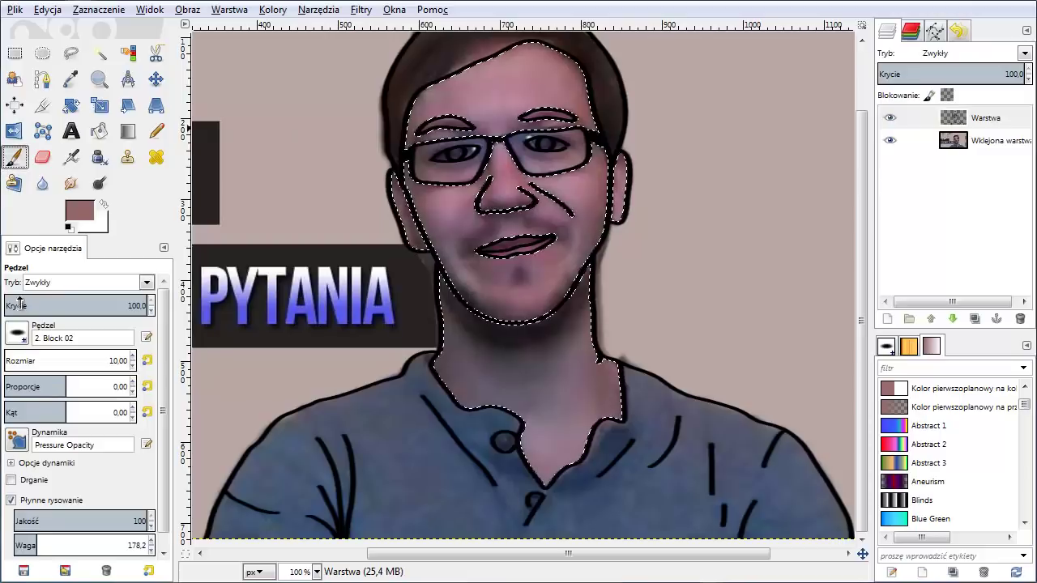
click(25, 361)
drag(586, 514, 605, 294)
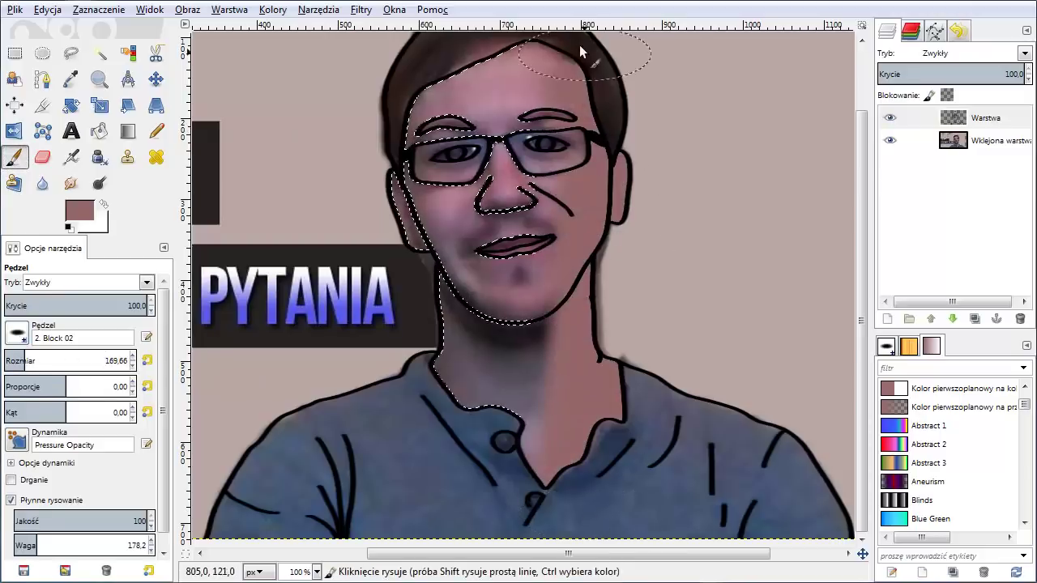
mouse_move(579, 45)
mouse_down()
mouse_move(525, 401)
mouse_move(467, 74)
mouse_move(444, 283)
mouse_move(519, 507)
mouse_up()
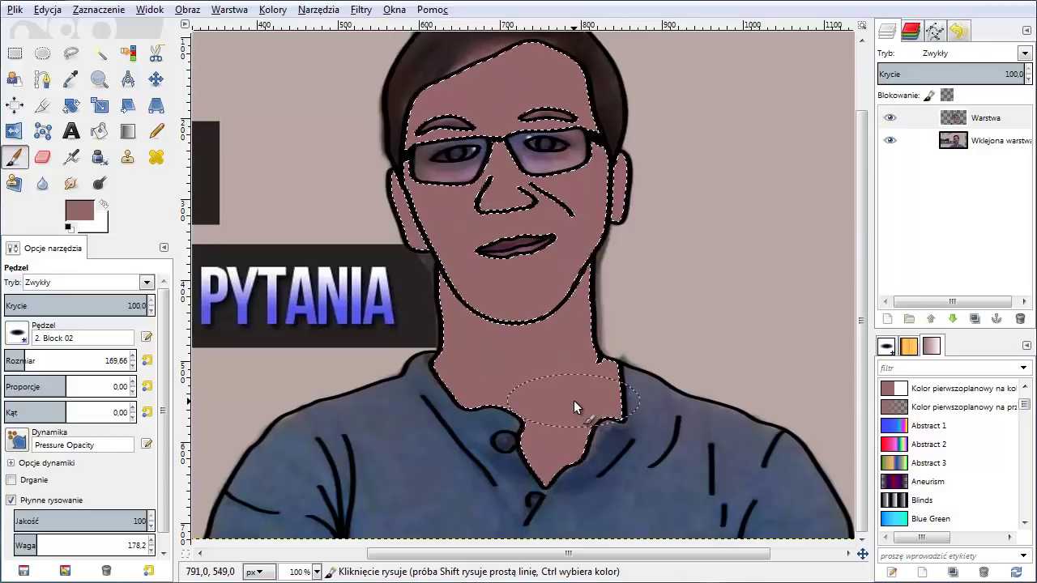
Select the hair and sample its dark brown colour.
scroll(573, 401, up, 3)
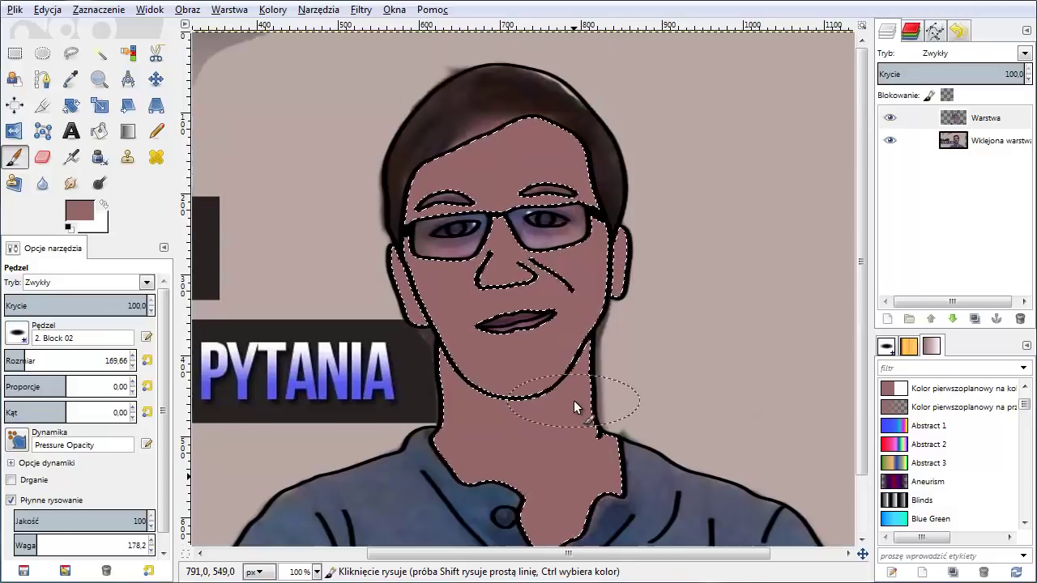
key(u)
click(434, 127)
key(o)
click(574, 121)
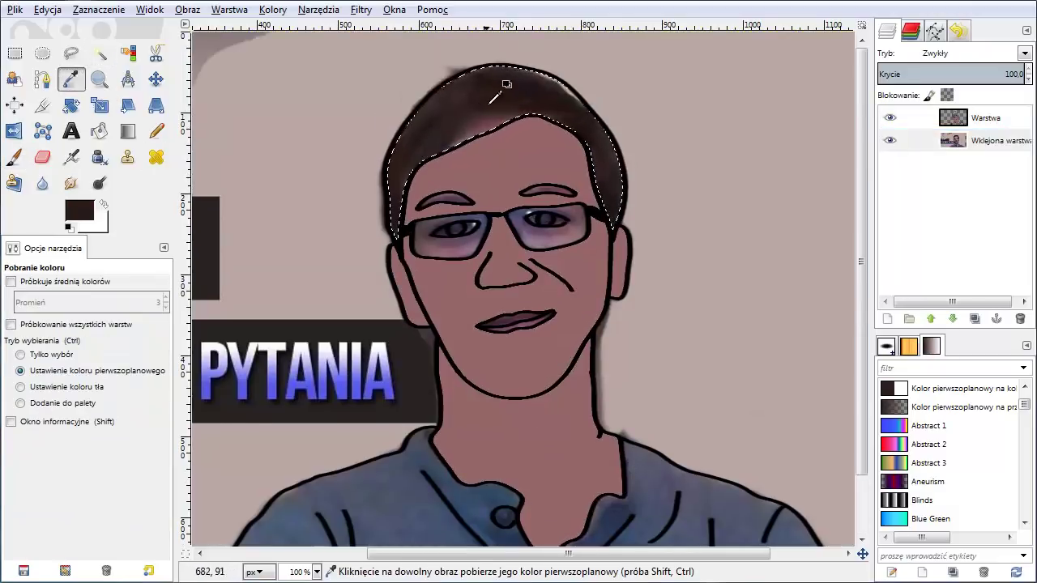
key(p)
Select the shirt and paint it a flat dark blue sampled from the photo.
scroll(567, 243, down, 2)
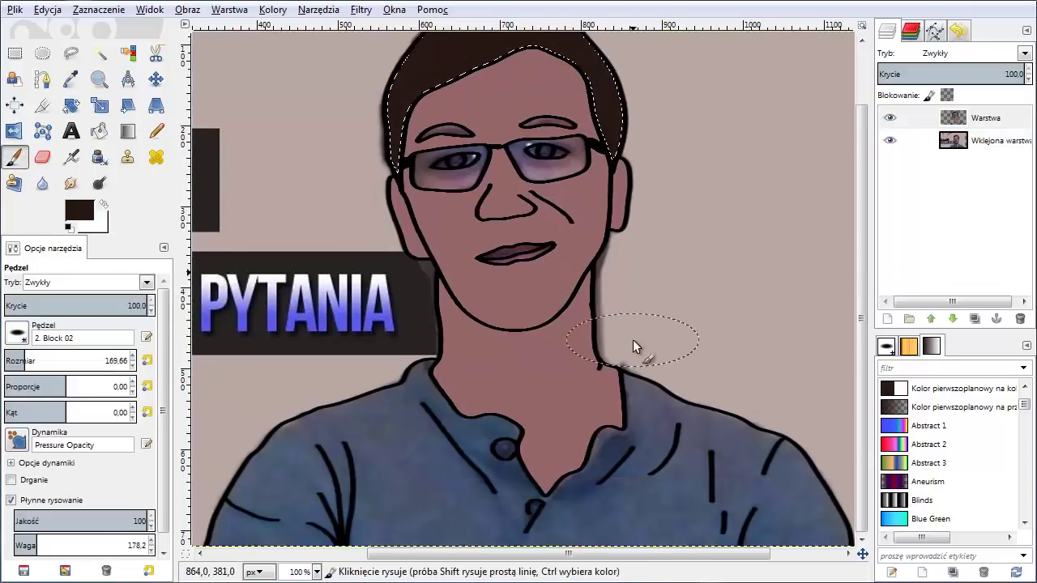
key(u)
click(421, 510)
key(o)
click(501, 470)
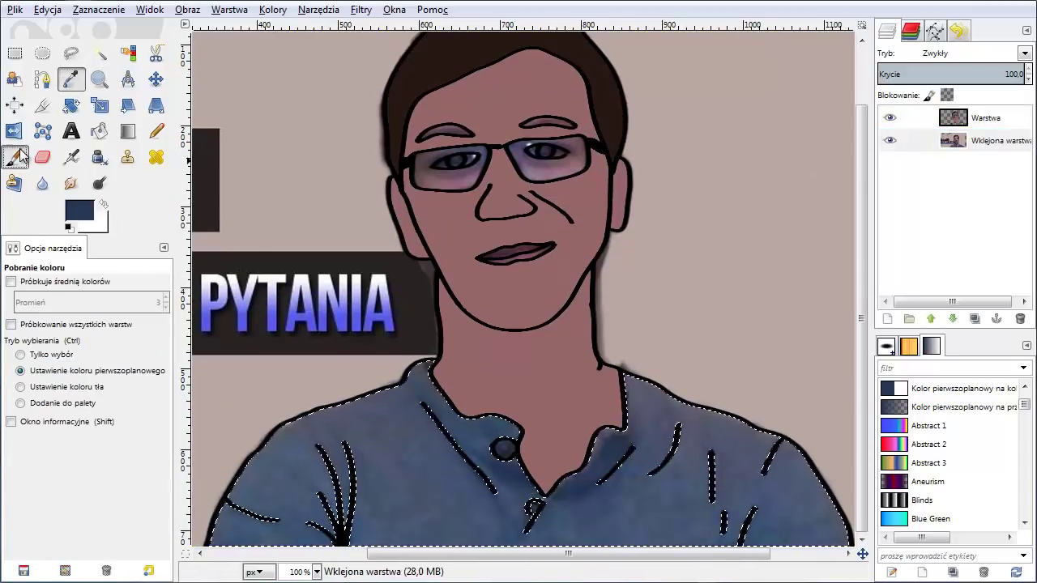
key(p)
mouse_move(510, 457)
mouse_down()
mouse_move(761, 431)
mouse_move(818, 526)
mouse_up()
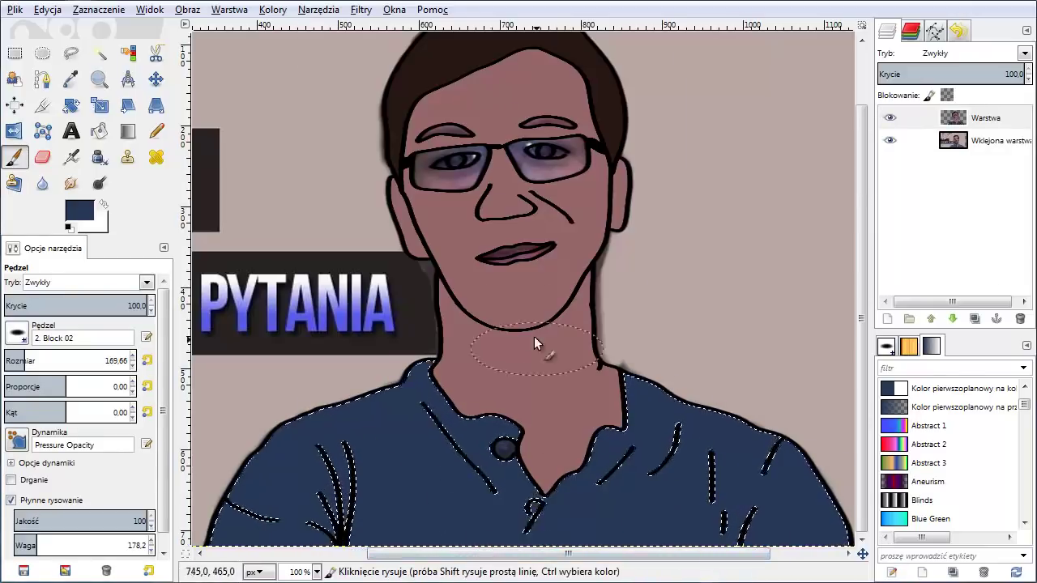
Fuzzy-select the upper lip region.
scroll(518, 247, up, 5)
key(u)
click(486, 300)
Add the lower lip to the selection and paint the lips a sampled dark purple.
shift+click(486, 340)
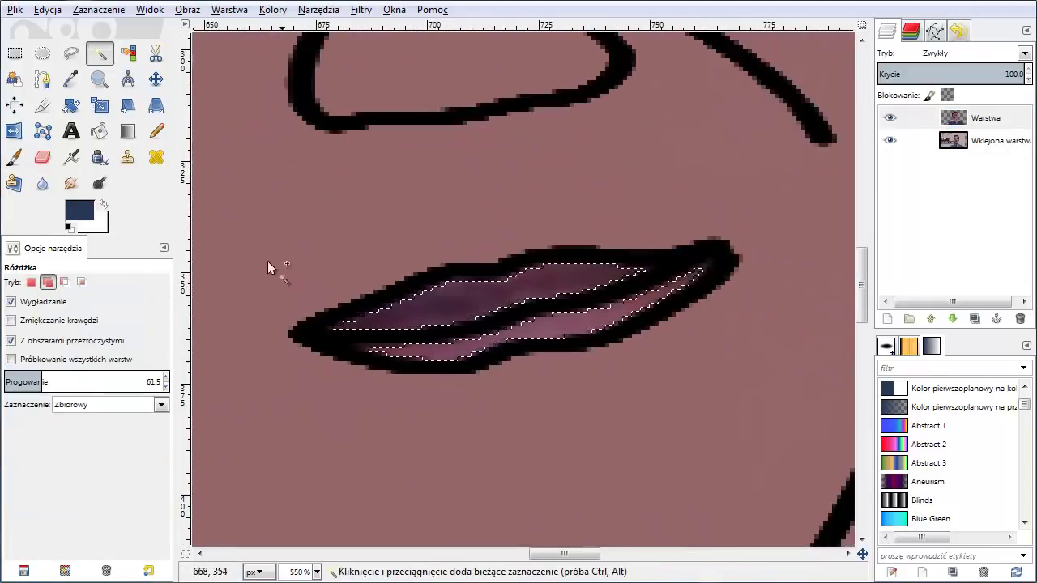
key(o)
click(393, 298)
key(p)
click(616, 297)
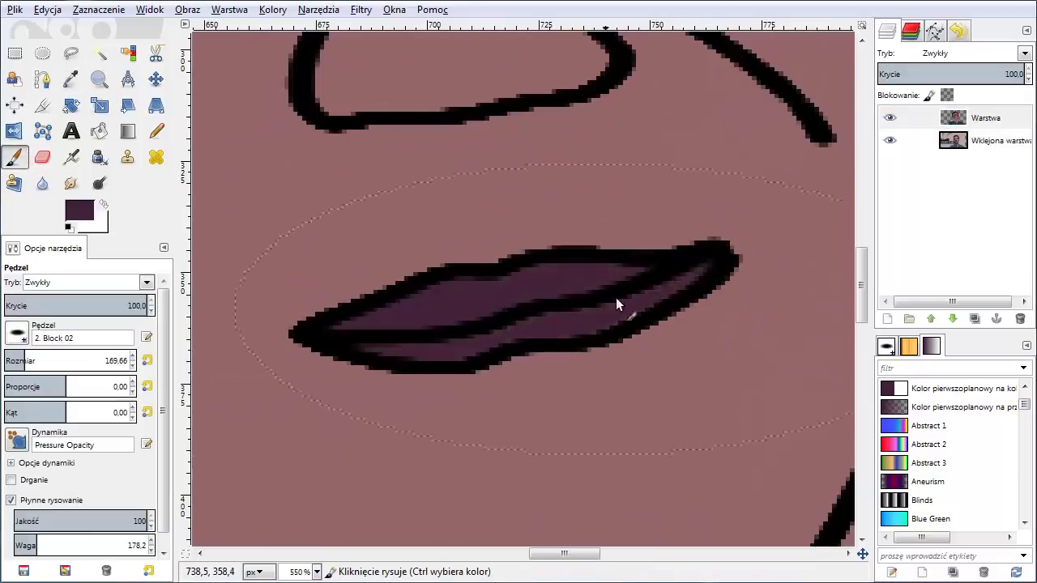
scroll(367, 312, up, 10)
Fill both glasses lenses with the skin tone sampled from the face.
key(u)
shift+click(615, 357)
shift+click(243, 407)
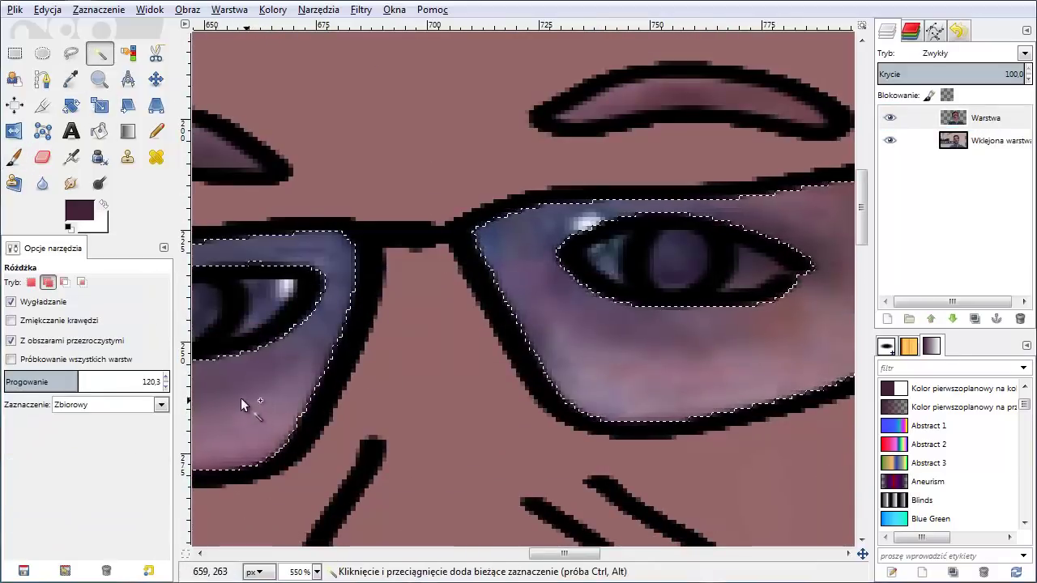
key(o)
click(218, 199)
click(78, 212)
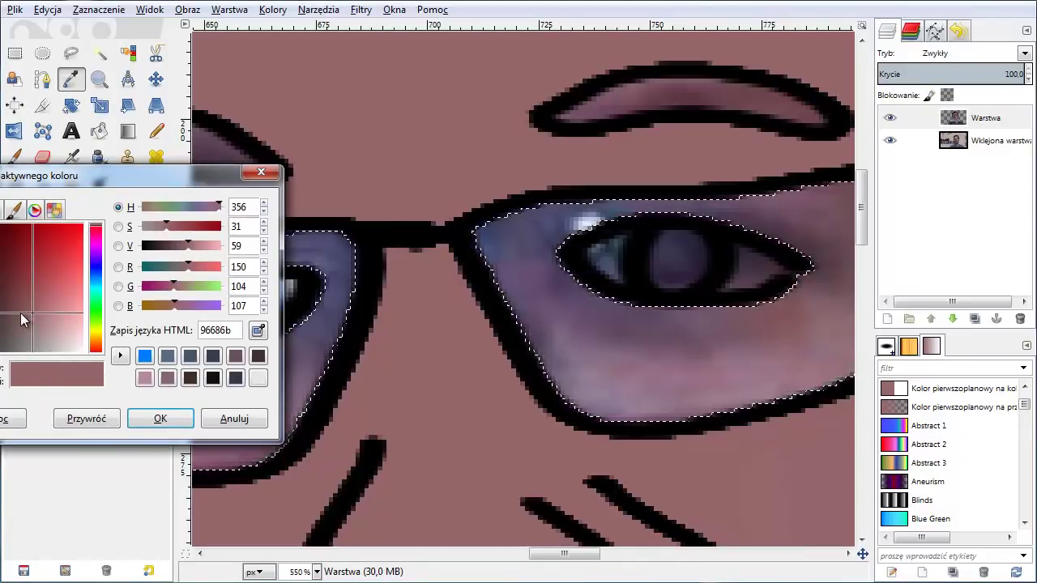
click(161, 418)
key(p)
mouse_move(462, 389)
mouse_down()
mouse_move(523, 320)
mouse_move(239, 339)
mouse_up()
Select the whites of both eyes by colour.
key(1)
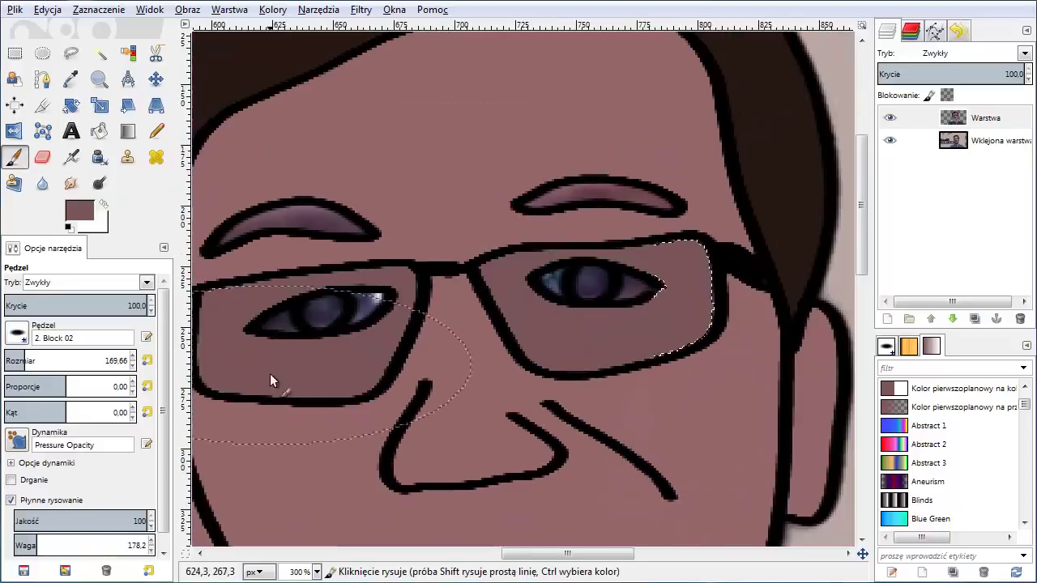
key(4)
click(99, 53)
drag(46, 382, 55, 382)
click(457, 285)
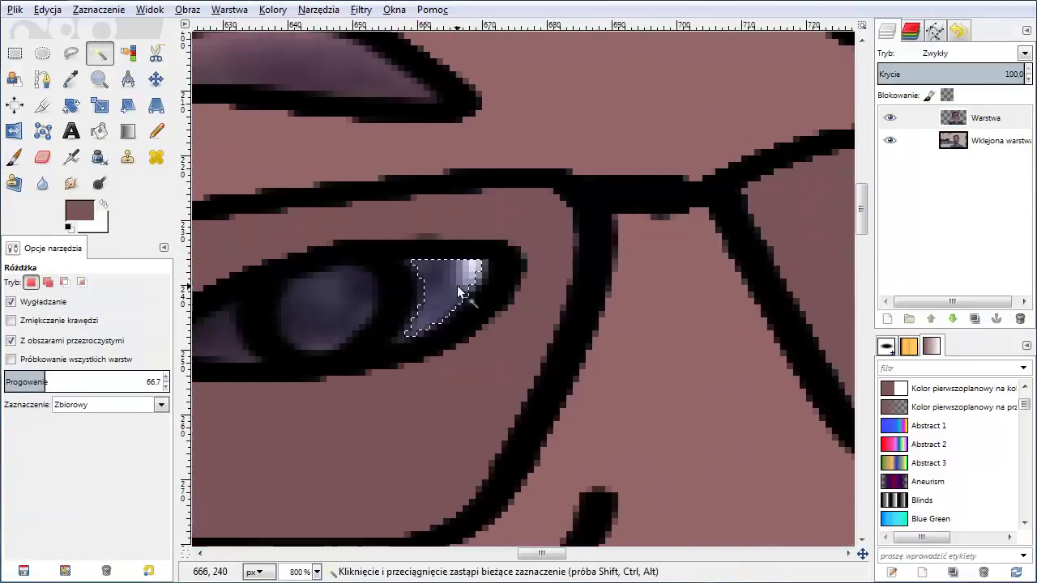
drag(546, 555, 571, 557)
mouse_move(506, 227)
mouse_down()
mouse_move(689, 414)
mouse_move(490, 212)
mouse_up()
key(minus)
key(minus)
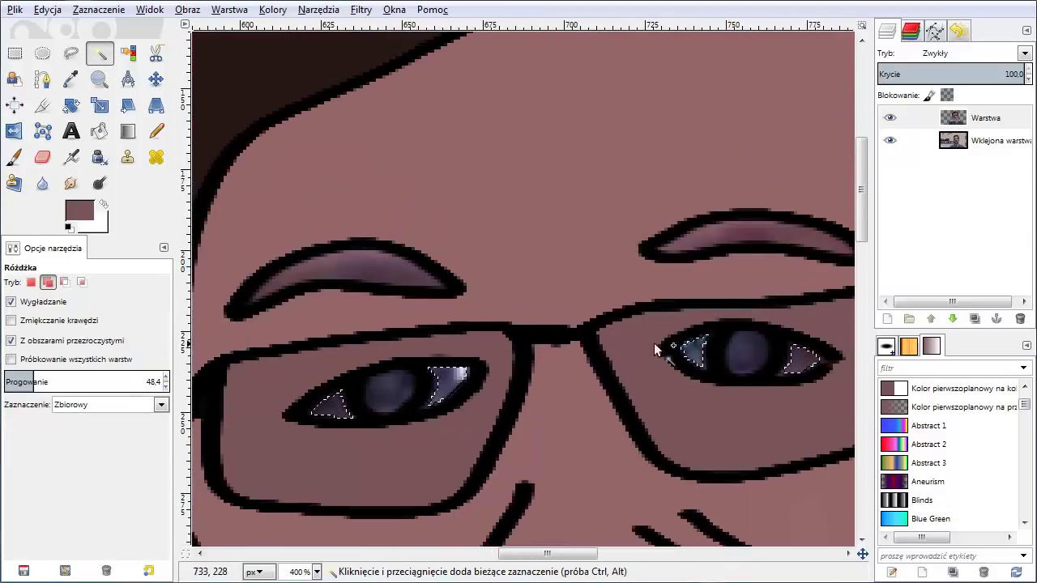
Grow the eye selection by 1 px and paint the whites light grey e5e5e5.
click(111, 14)
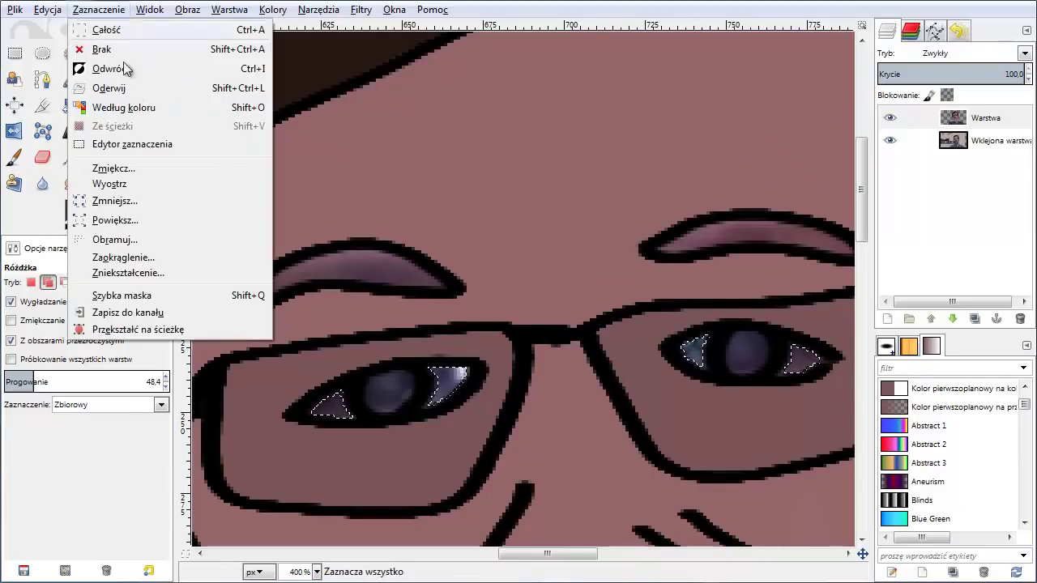
click(122, 220)
click(203, 235)
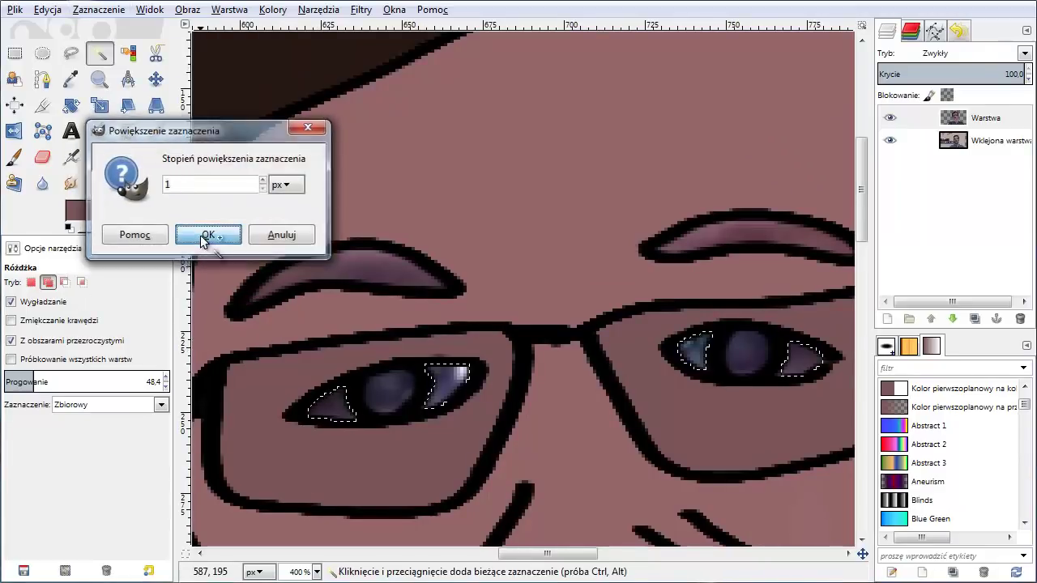
click(104, 204)
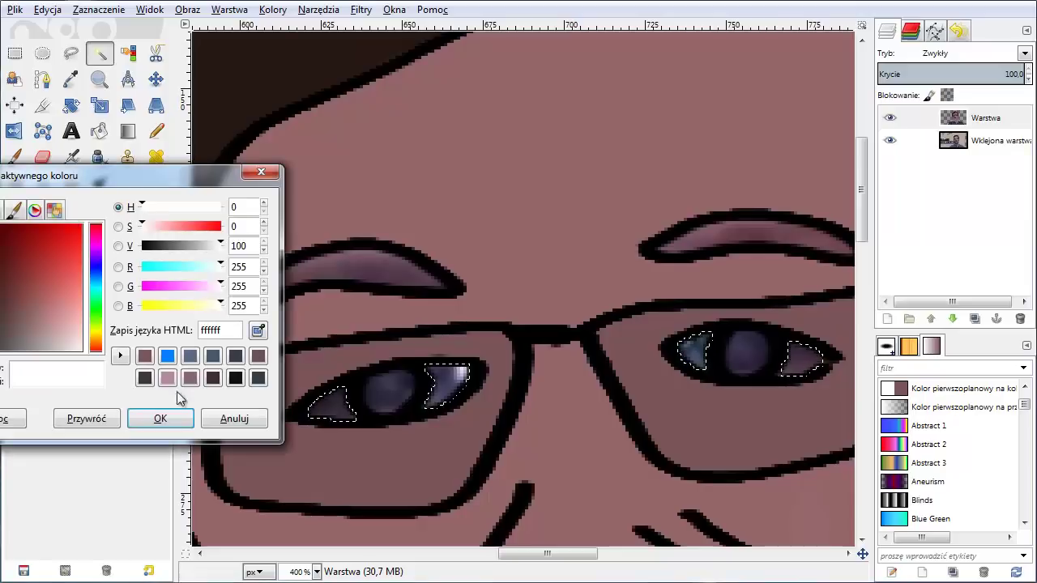
drag(71, 341, 72, 373)
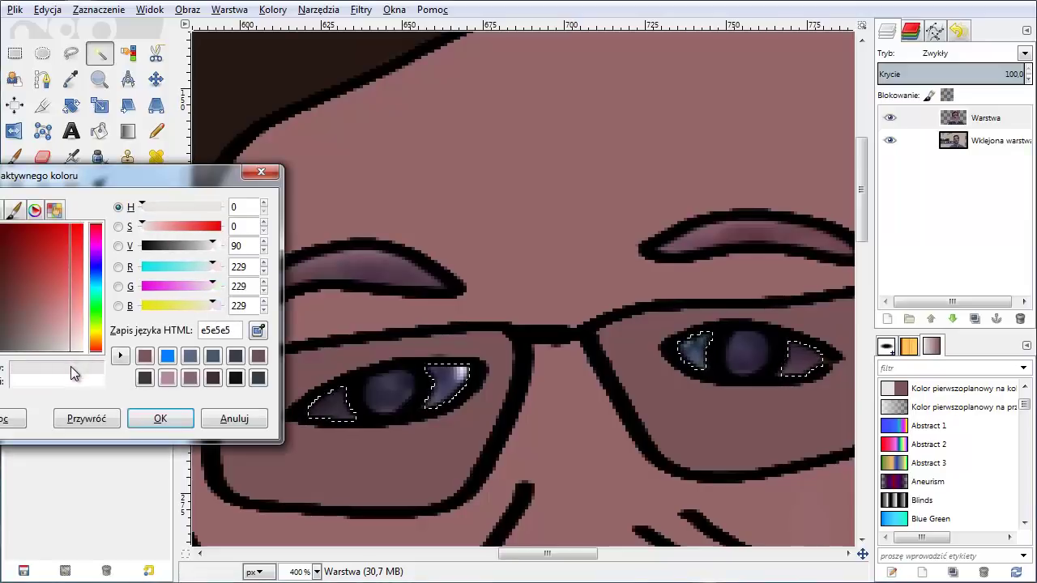
click(161, 417)
key(p)
mouse_move(381, 397)
mouse_down()
mouse_move(823, 391)
mouse_move(777, 356)
mouse_up()
Select both eyebrows and paint them a dark sampled colour.
key(u)
click(348, 267)
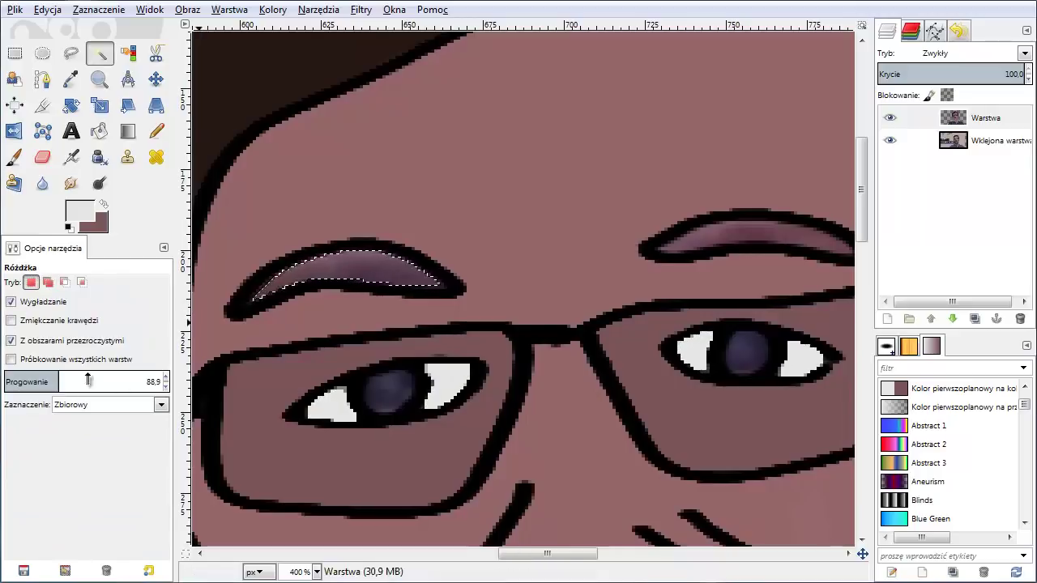
click(48, 282)
click(745, 236)
key(o)
click(231, 34)
key(p)
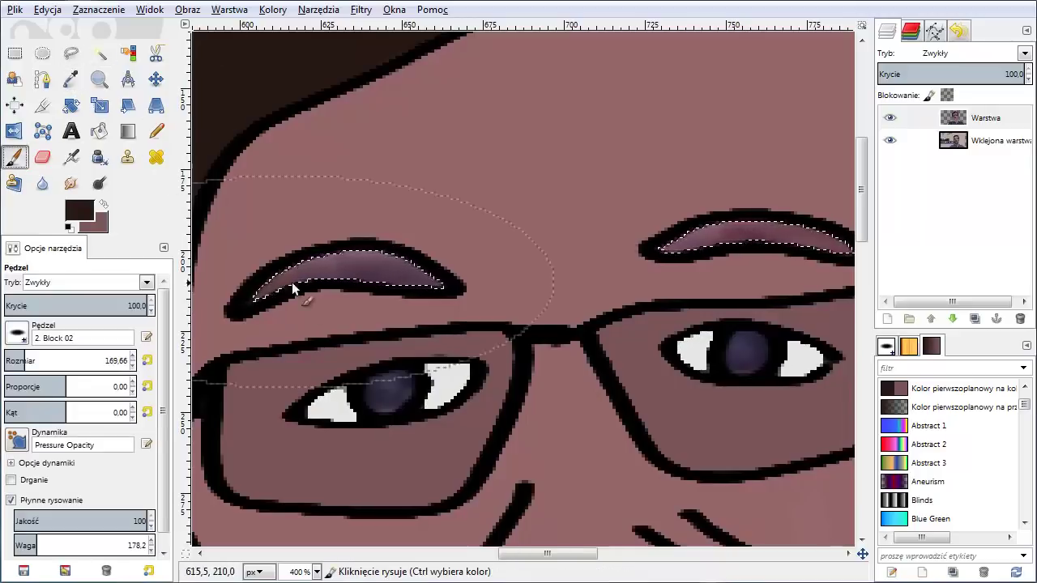
drag(295, 275, 881, 251)
scroll(653, 364, down, 2)
scroll(653, 364, down, 1)
click(99, 9)
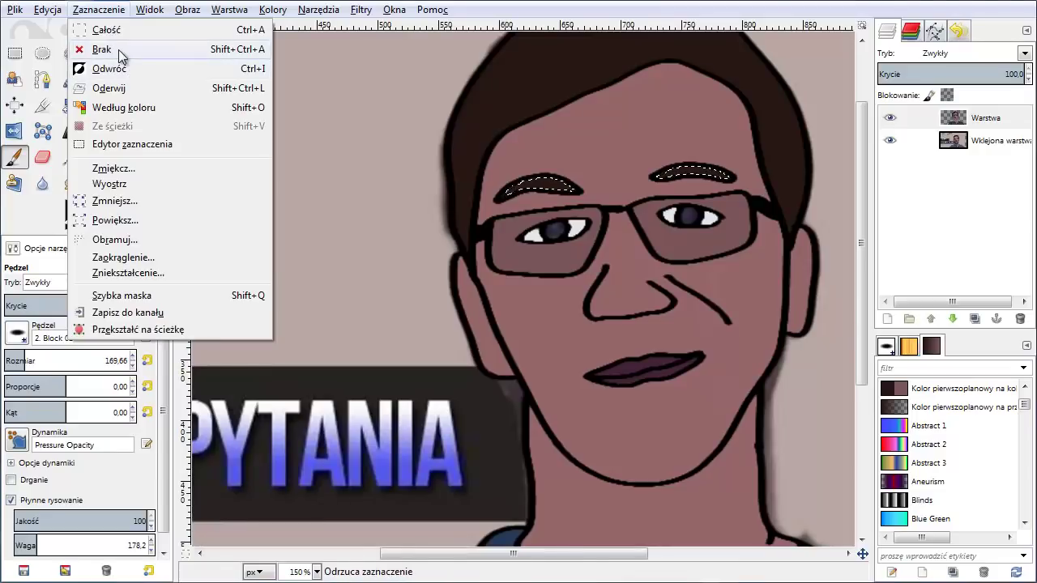
Clear the selection, sample a dark hair colour and adjust the top layer's opacity.
click(105, 45)
drag(512, 553, 567, 554)
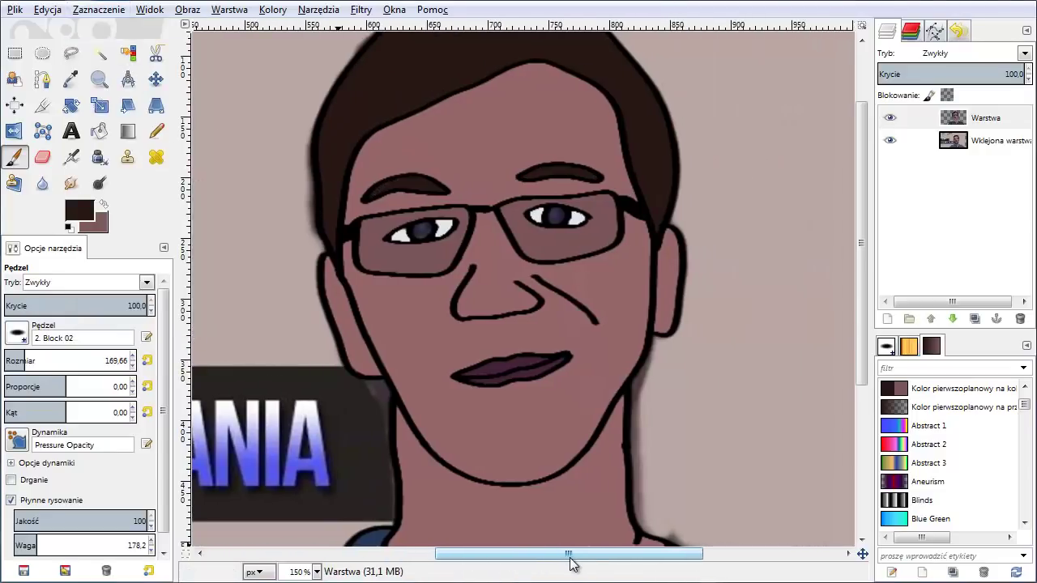
key(o)
click(442, 60)
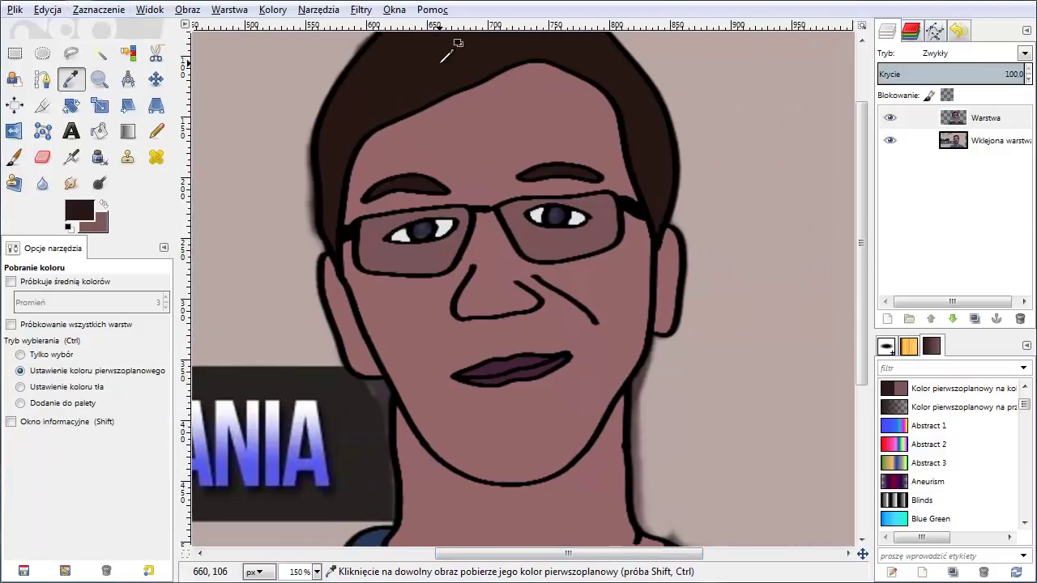
click(960, 116)
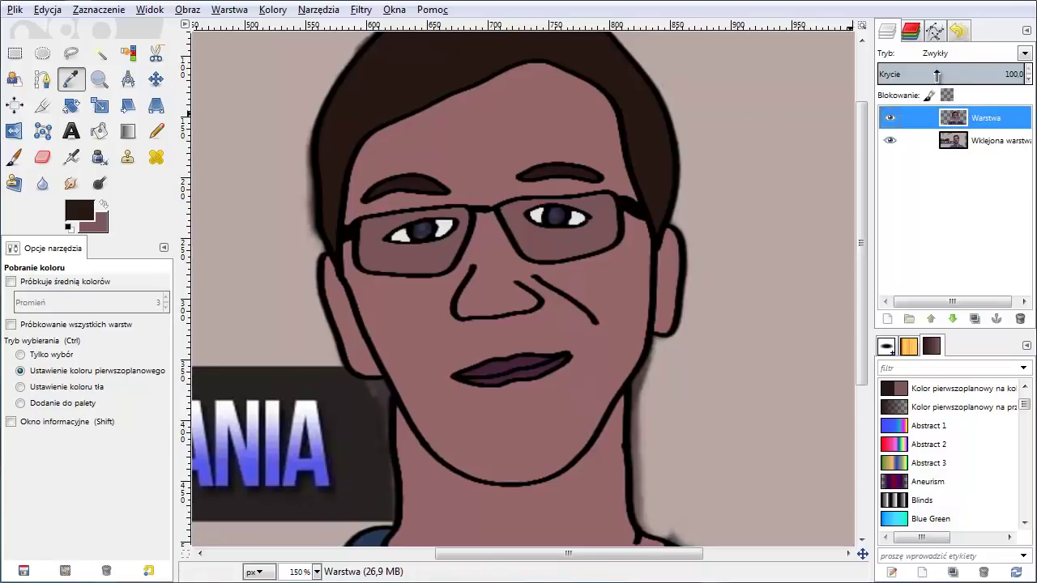
drag(937, 74, 924, 74)
Select the lower face at threshold 43.2, paint moustache and jawline beard, then deselect.
click(100, 53)
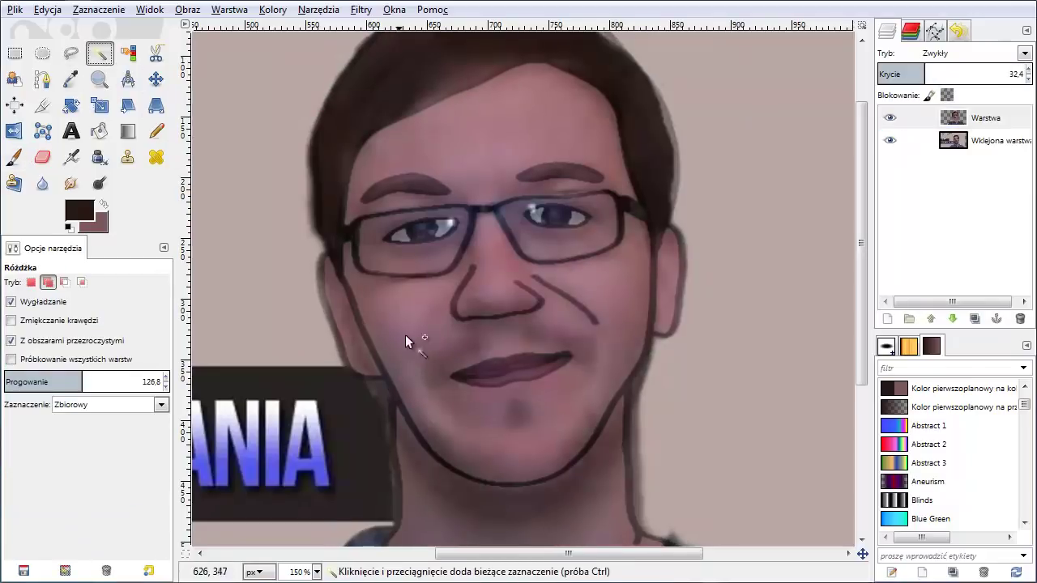
click(409, 323)
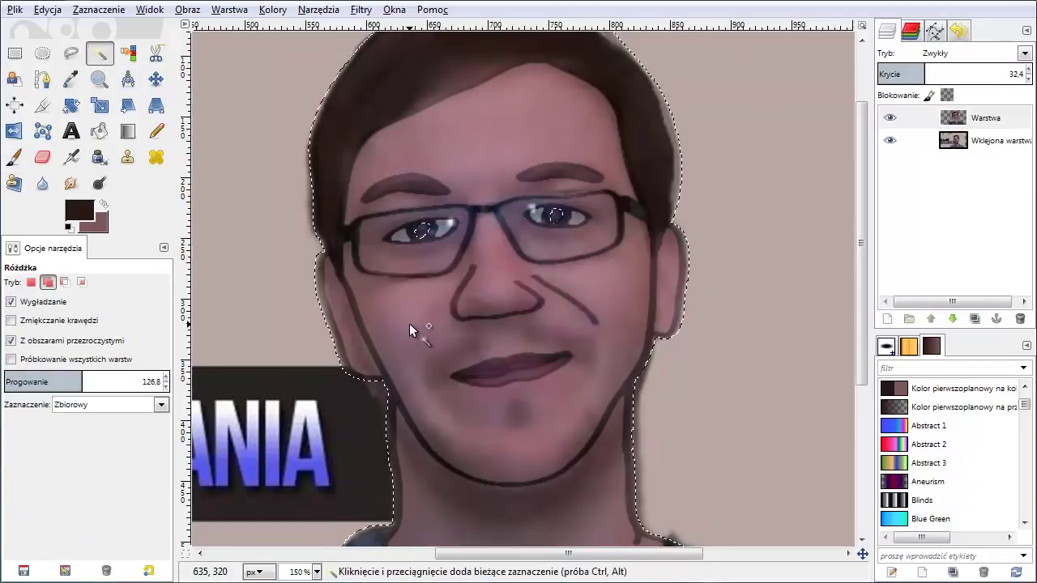
click(31, 382)
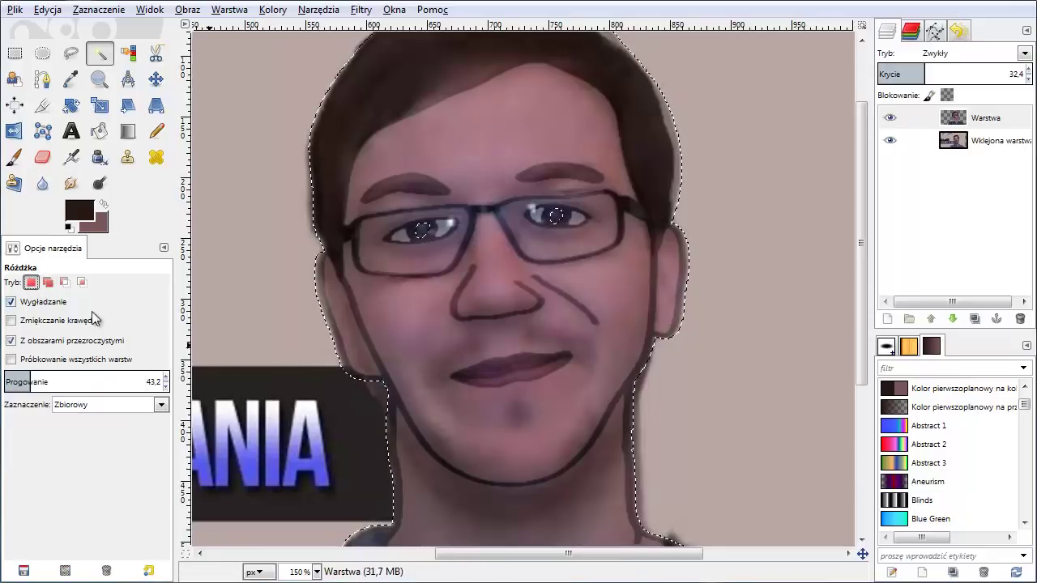
click(445, 416)
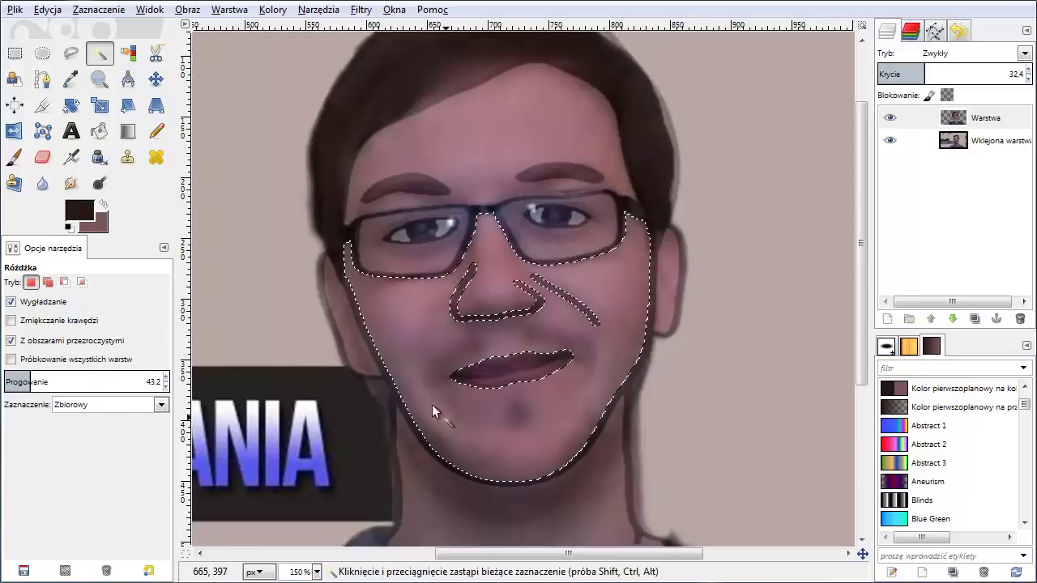
click(16, 159)
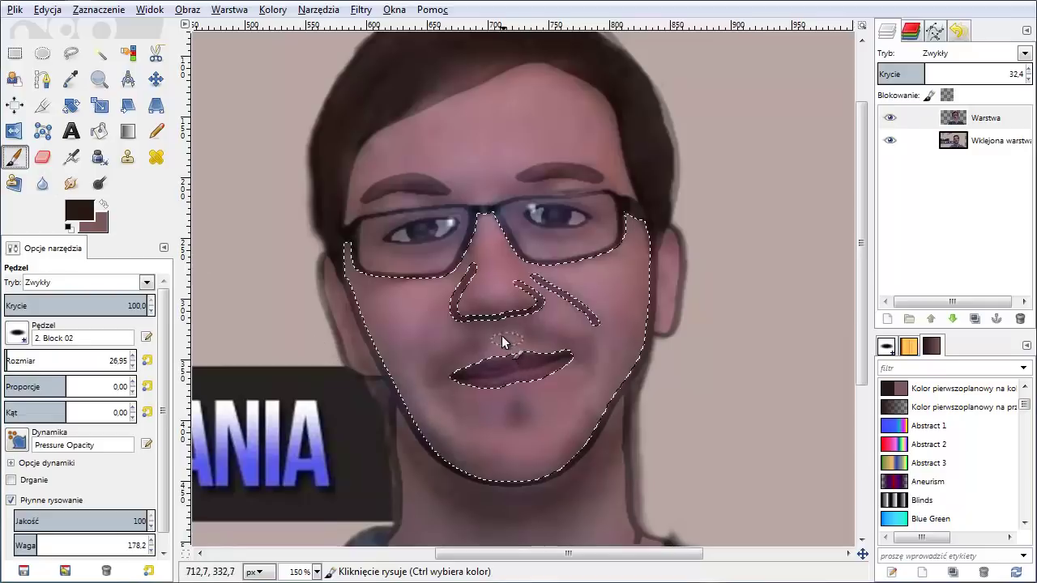
drag(424, 363, 492, 340)
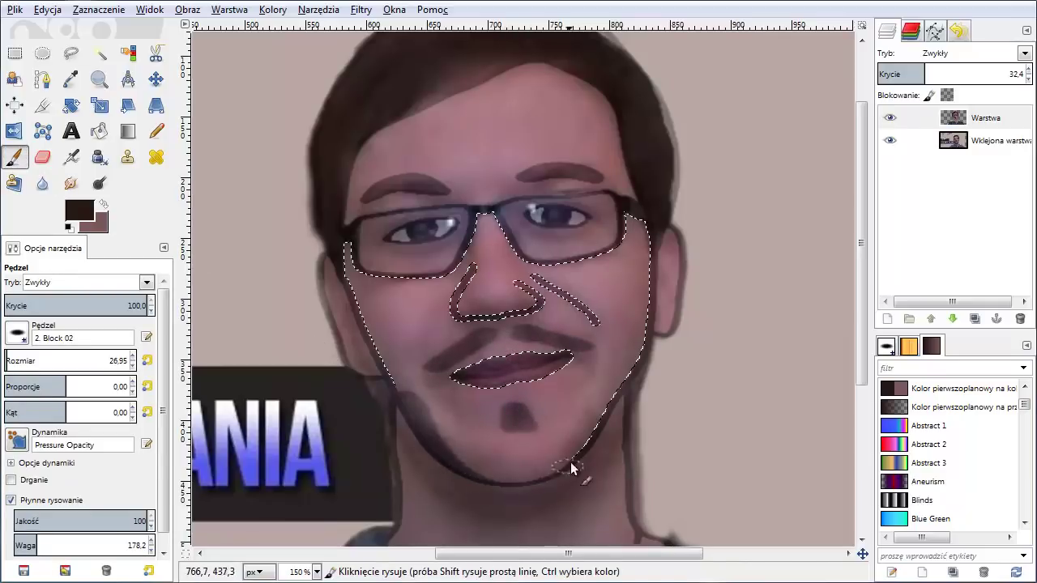
drag(571, 467, 532, 486)
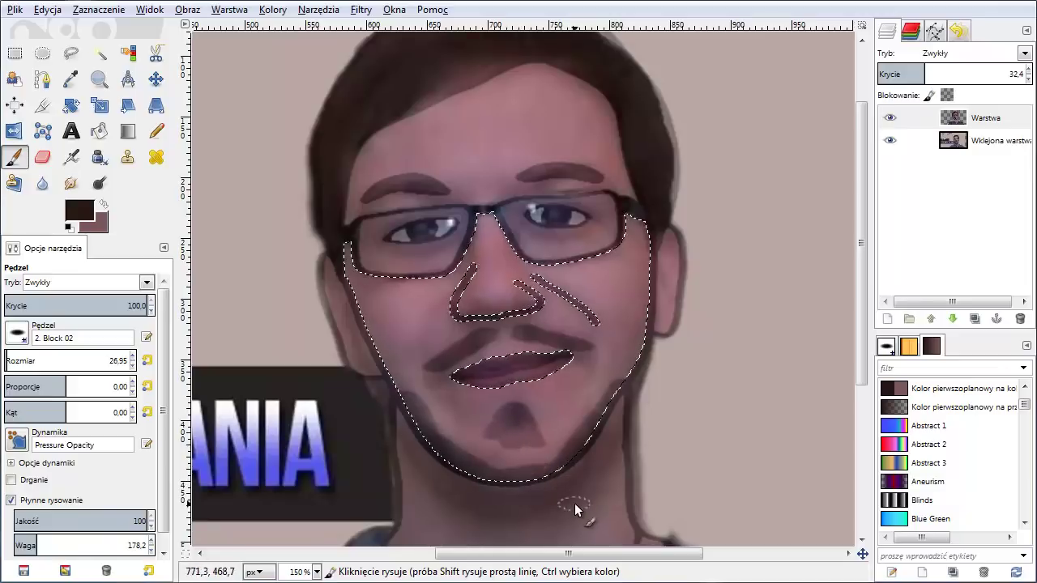
click(95, 10)
click(94, 46)
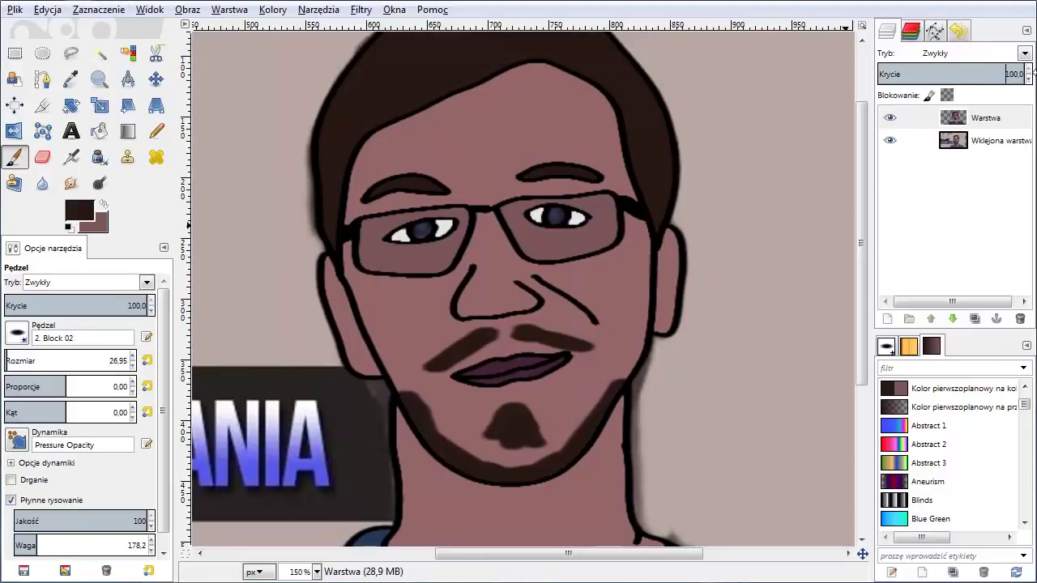
Select the hair and try a darker brown with a larger brush, then undo it.
click(99, 52)
scroll(423, 226, up, 3)
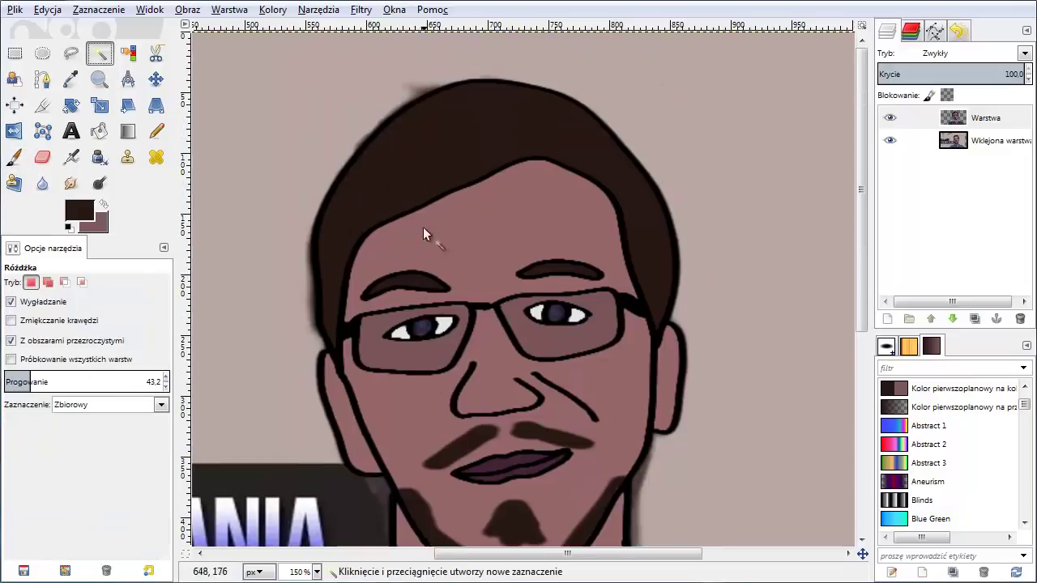
drag(414, 156, 413, 159)
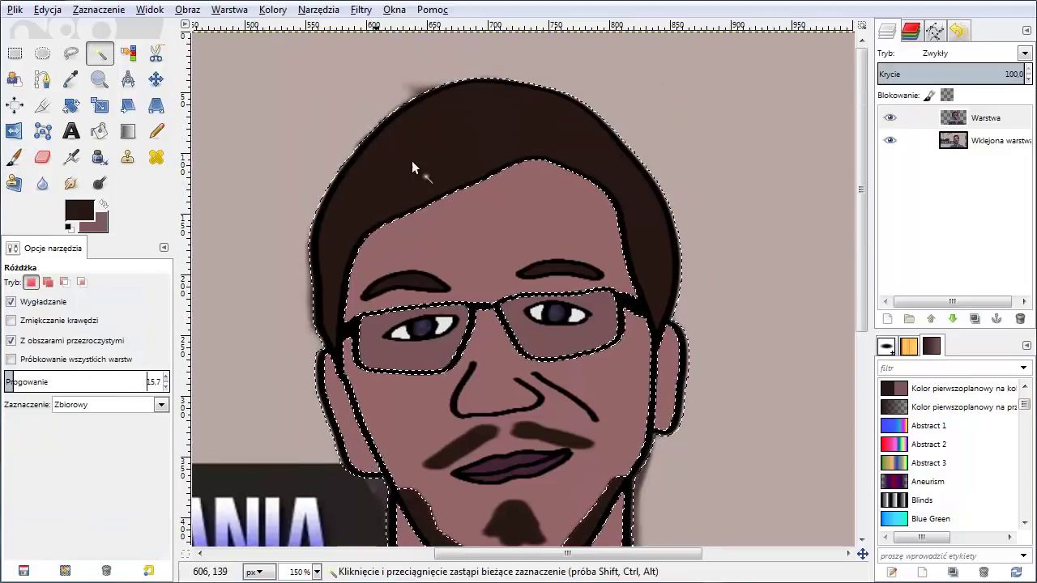
key(o)
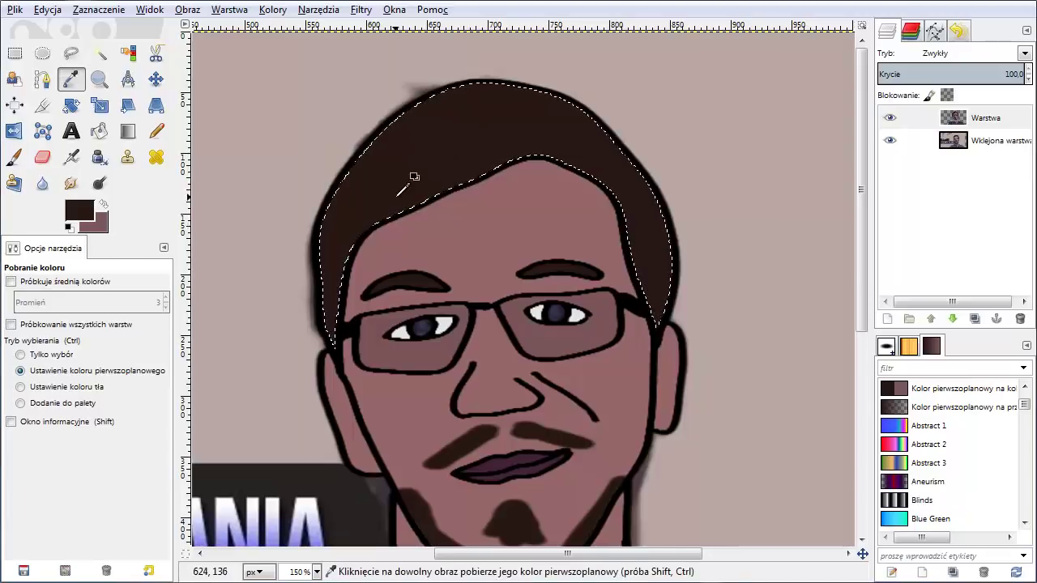
click(85, 214)
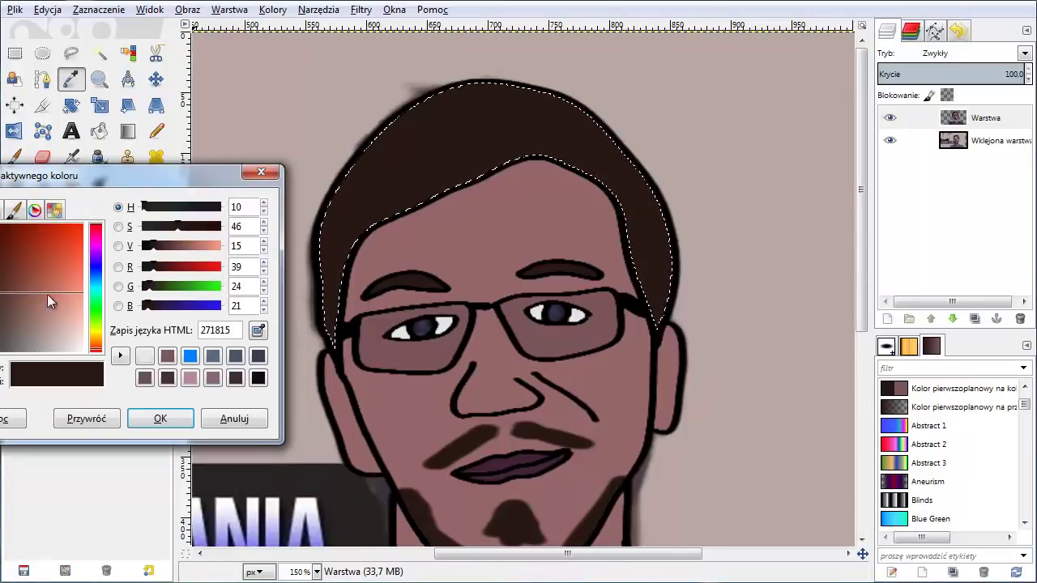
click(4, 324)
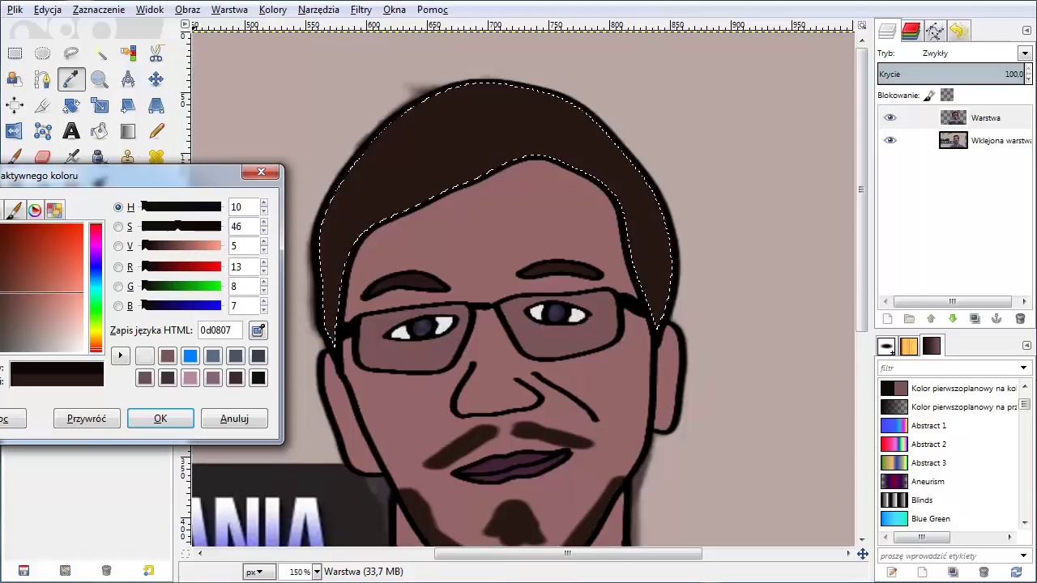
click(160, 417)
click(16, 158)
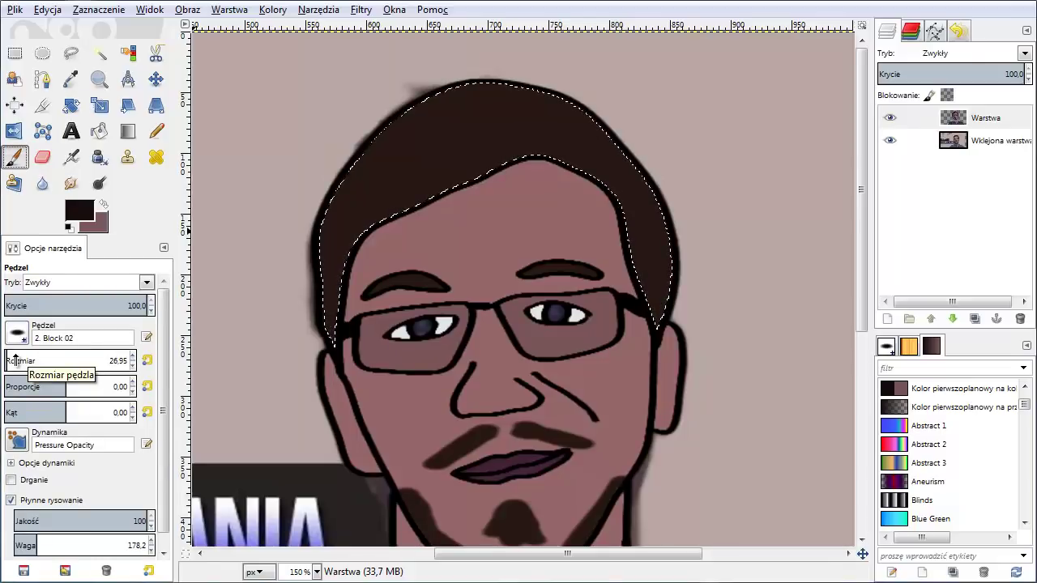
click(20, 360)
click(303, 177)
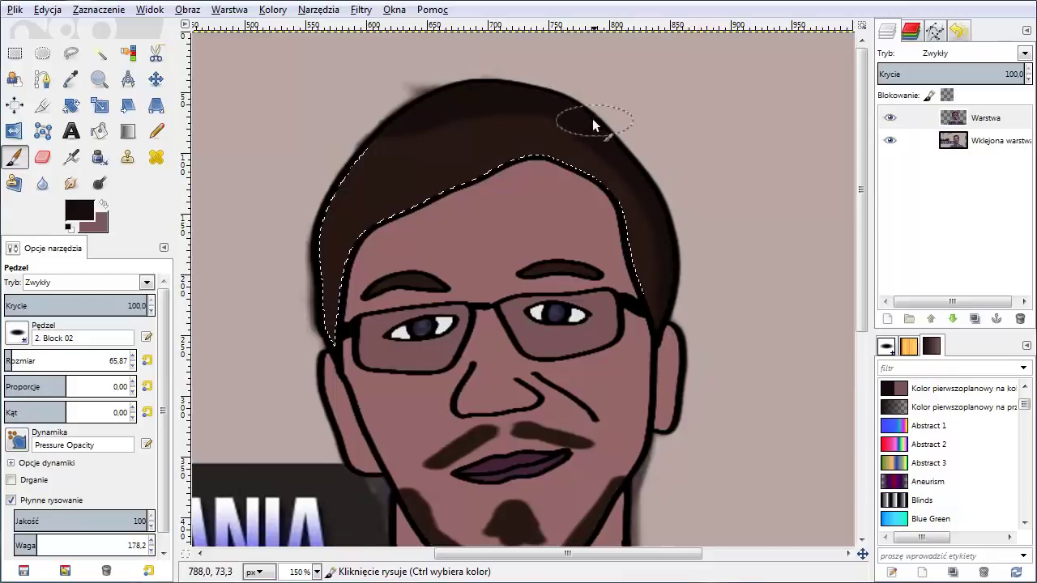
key(ctrl+z)
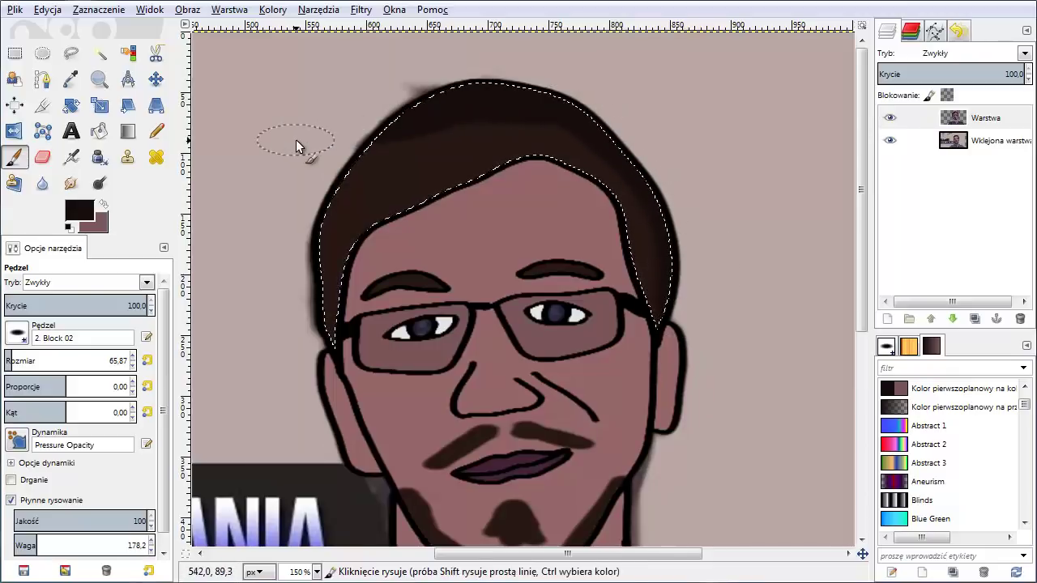
Shade the hair's left edge in a slightly lighter dark brown, 331f1c.
click(73, 78)
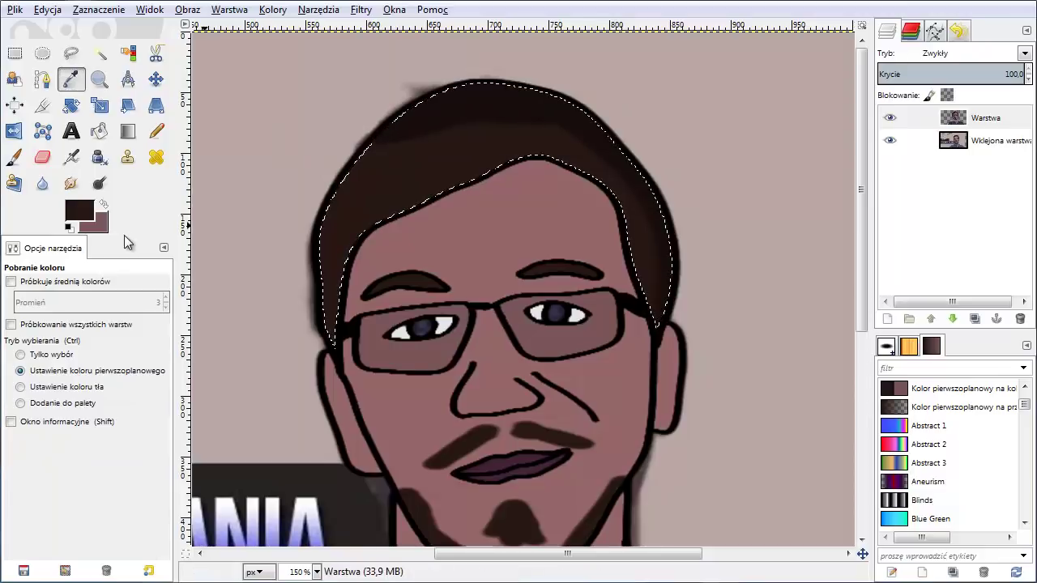
click(79, 211)
click(38, 291)
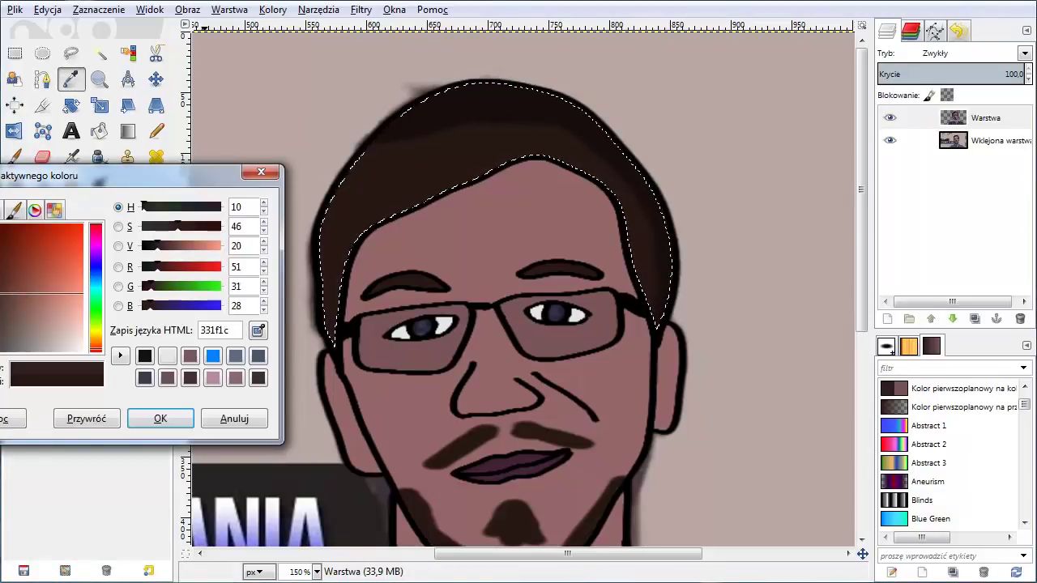
click(162, 419)
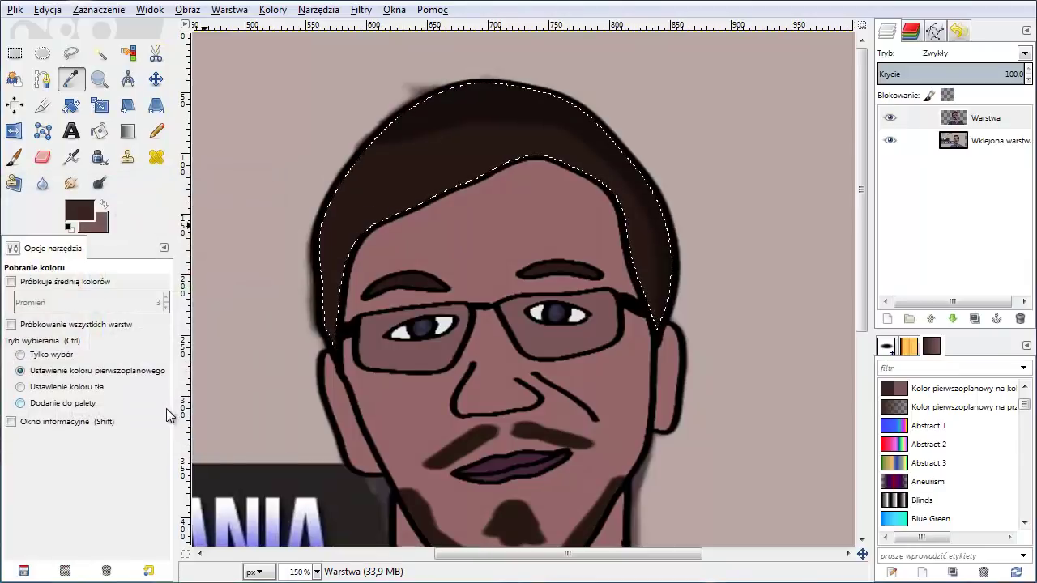
click(13, 159)
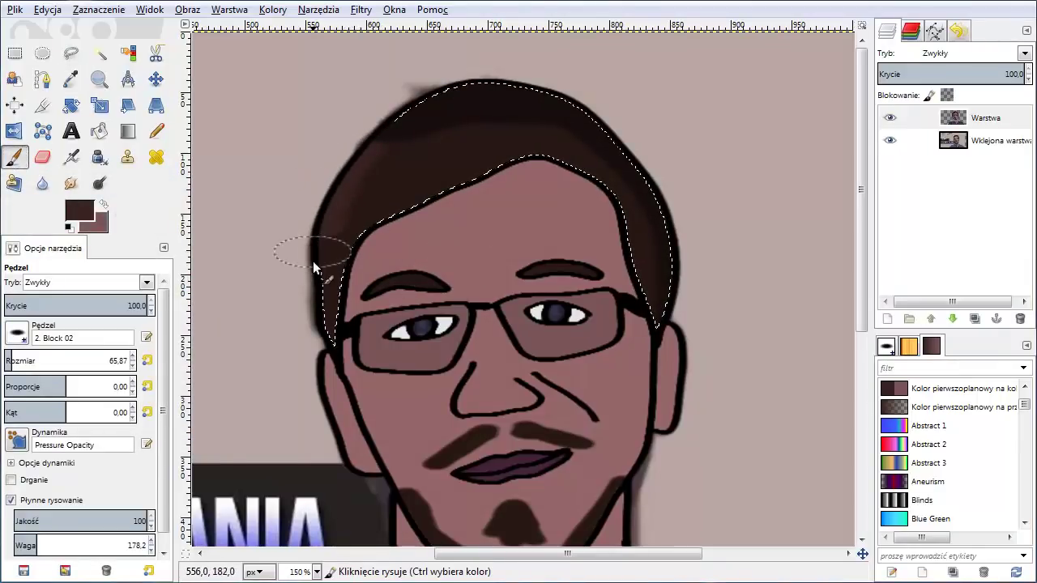
drag(310, 326, 365, 264)
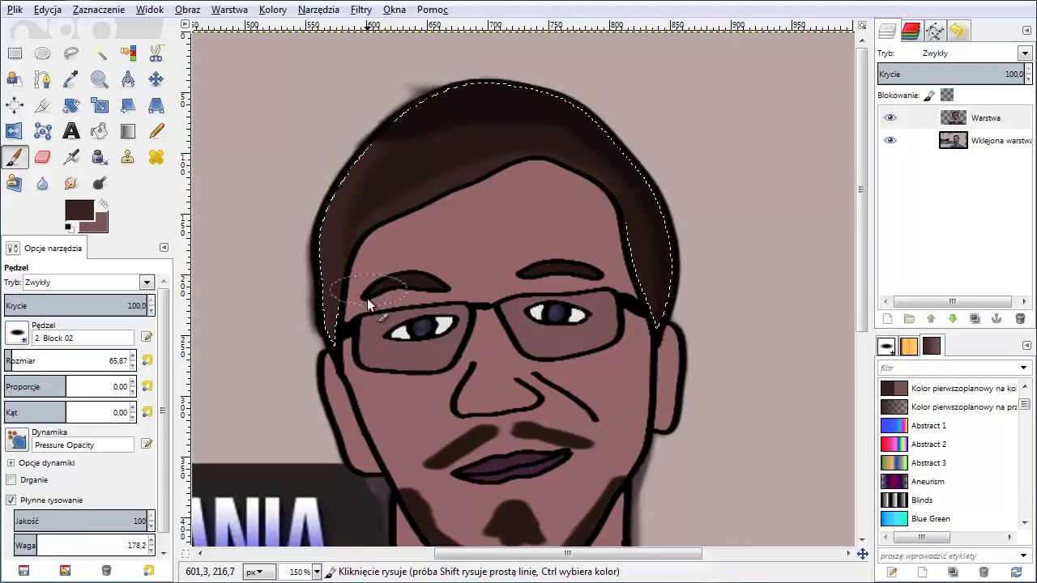
scroll(369, 320, down, 5)
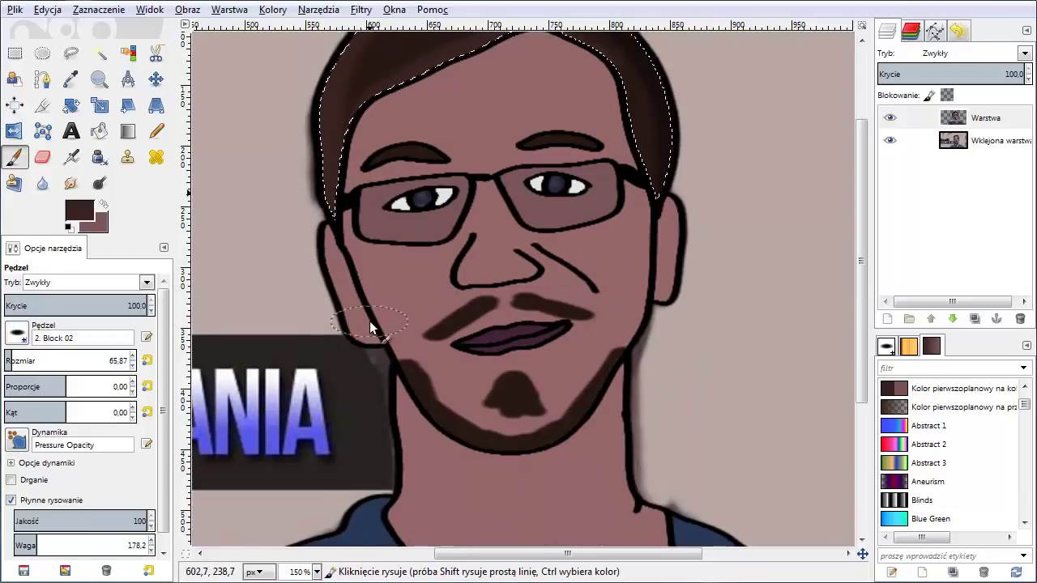
click(99, 54)
Select the face skin, paint the forehead shadow in skin colour, then undo it.
click(395, 283)
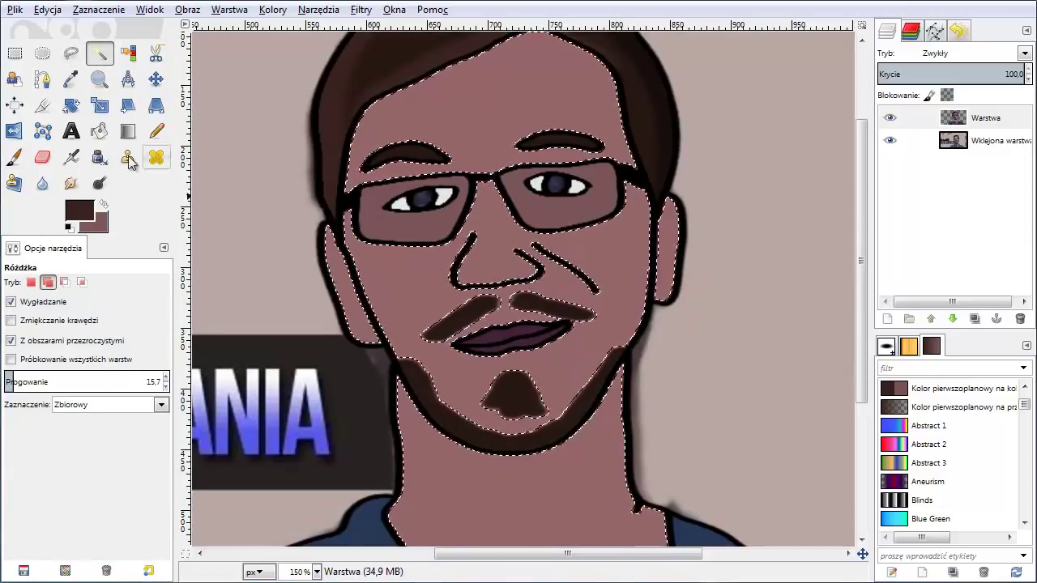
click(71, 156)
click(80, 210)
click(157, 416)
click(14, 157)
scroll(470, 198, up, 5)
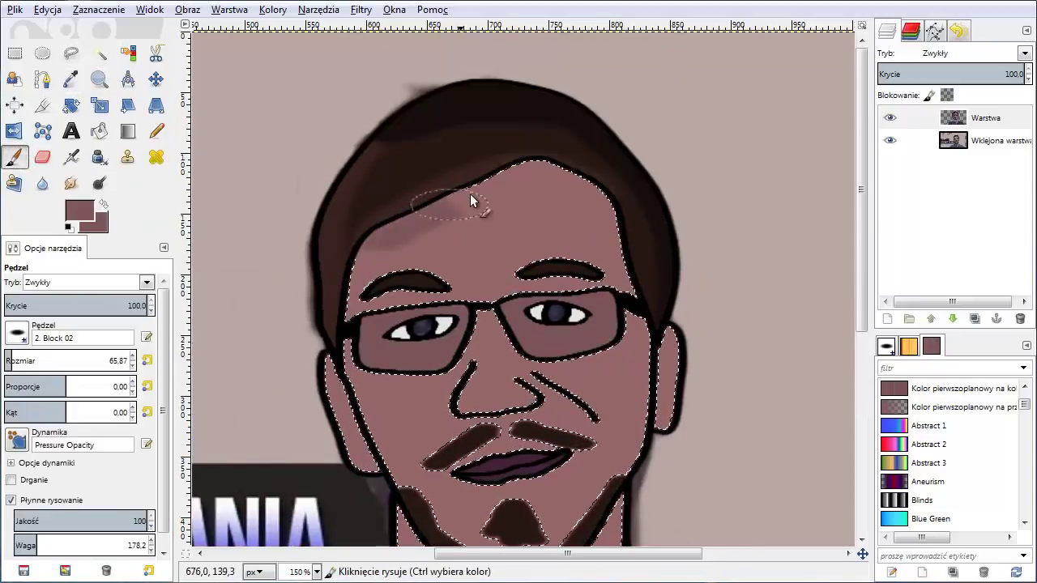
mouse_move(470, 198)
mouse_down()
mouse_move(523, 186)
mouse_move(654, 377)
mouse_move(642, 517)
mouse_move(623, 337)
mouse_up()
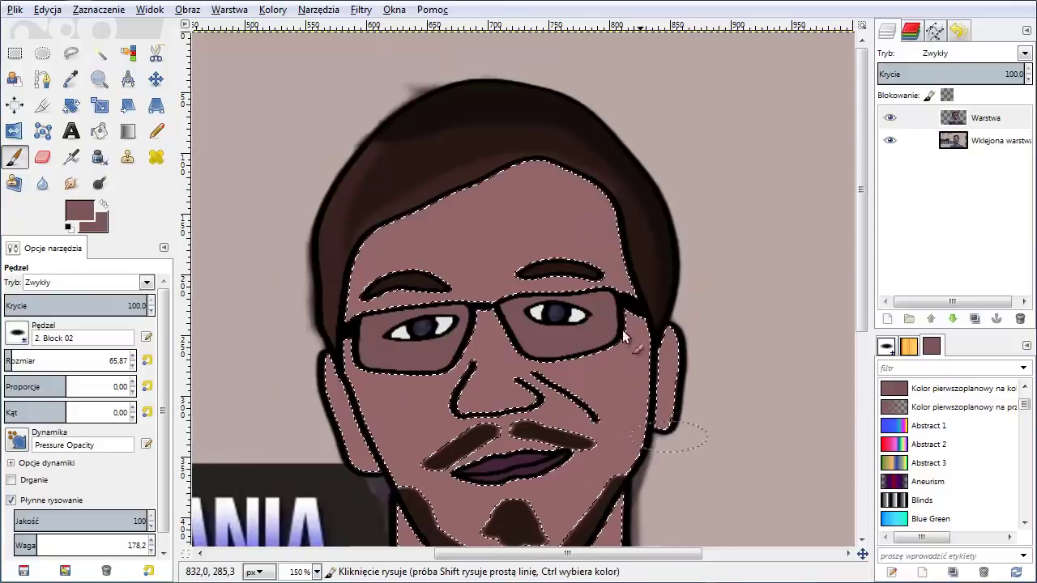
key(ctrl+z)
key(ctrl+z)
key(ctrl+z)
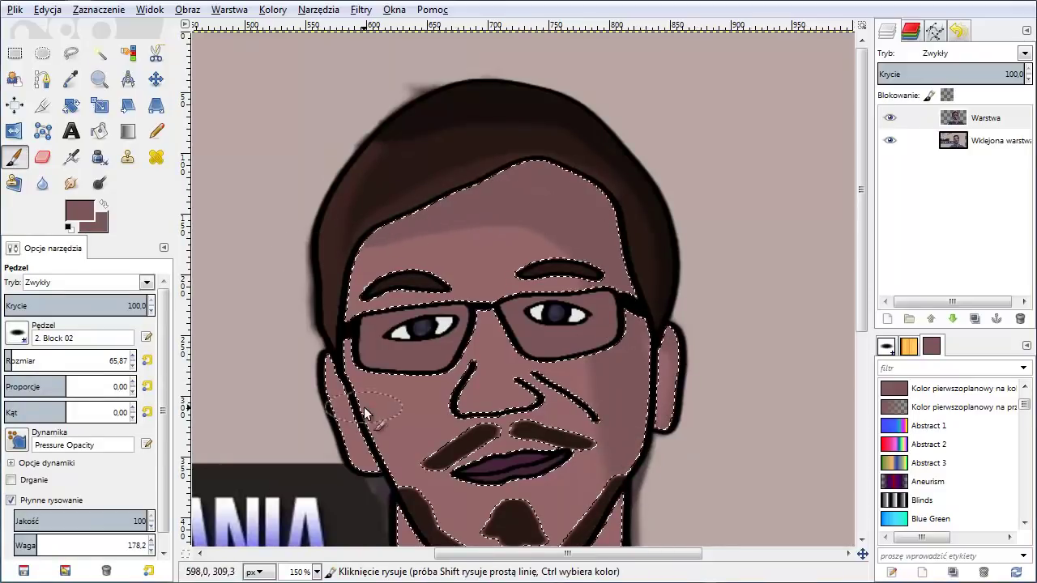
Set a lighter skin tone as the paint colour for highlights.
key(o)
click(78, 212)
click(157, 419)
scroll(182, 266, down, 3)
key(p)
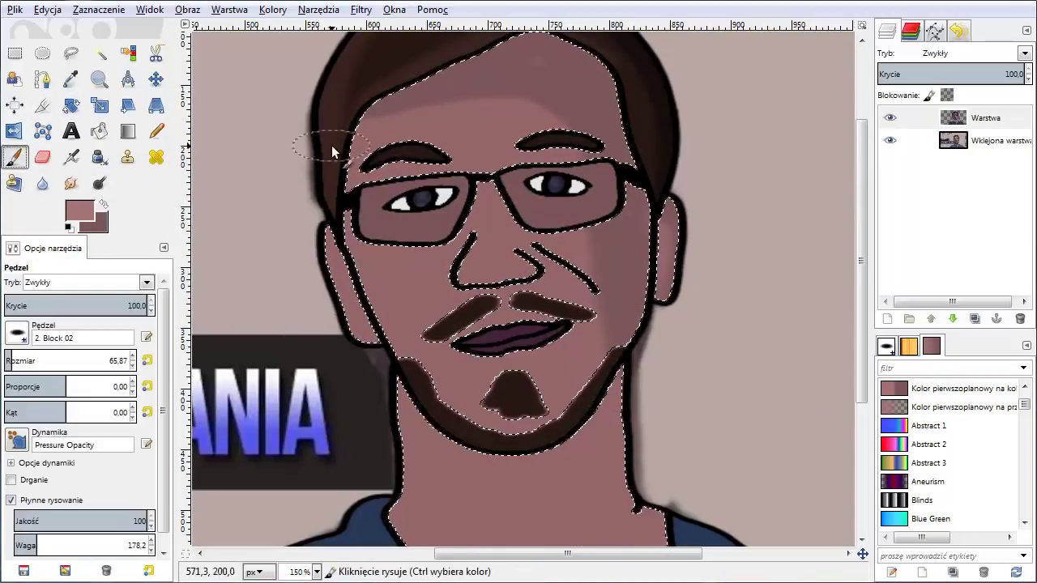
scroll(559, 450, down, 3)
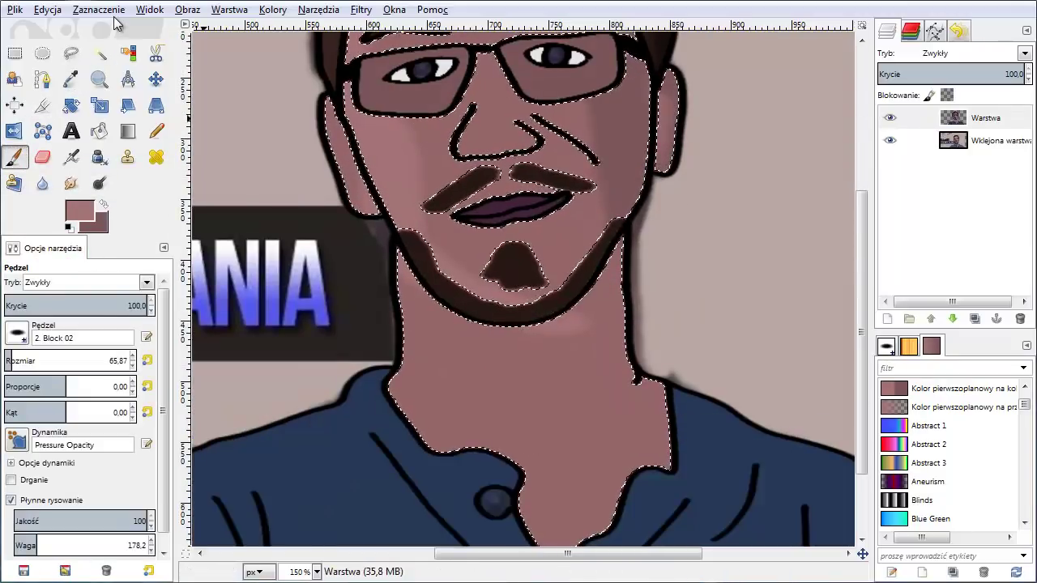
click(98, 9)
Invert the selection and darken the beard line along the chin in dark brown.
click(114, 69)
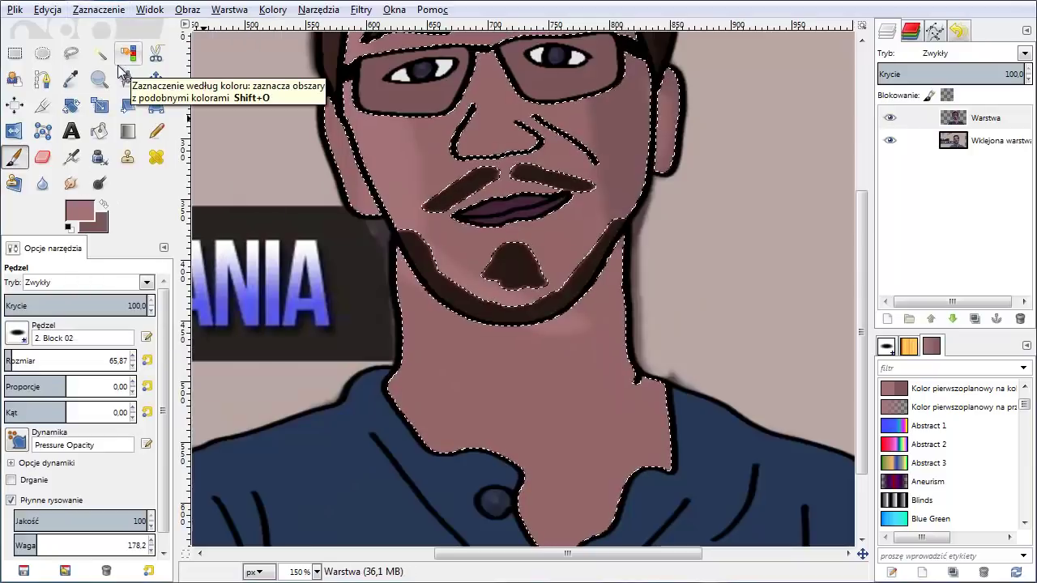
key(o)
click(462, 275)
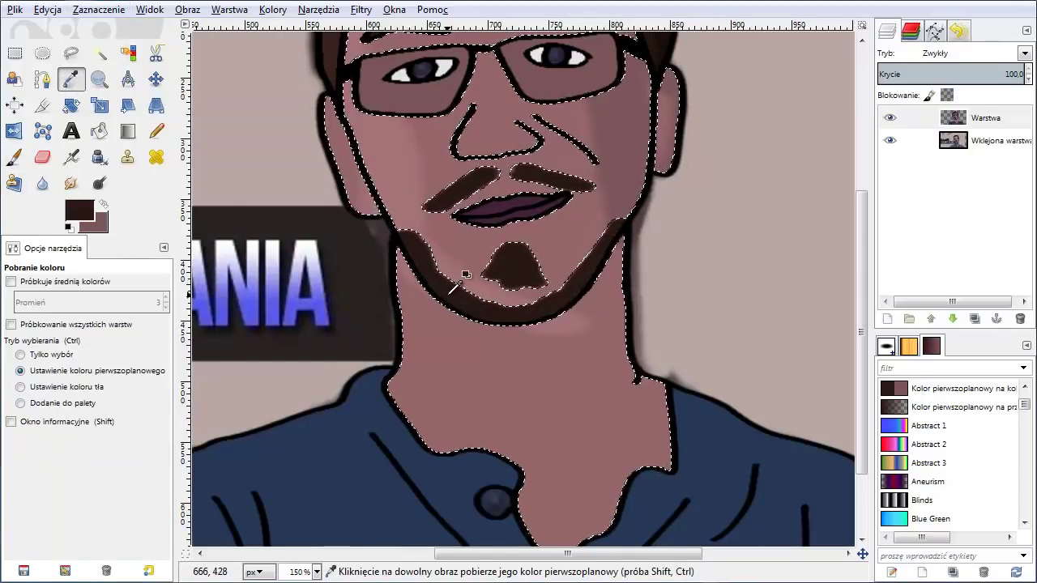
click(14, 156)
click(78, 211)
click(160, 416)
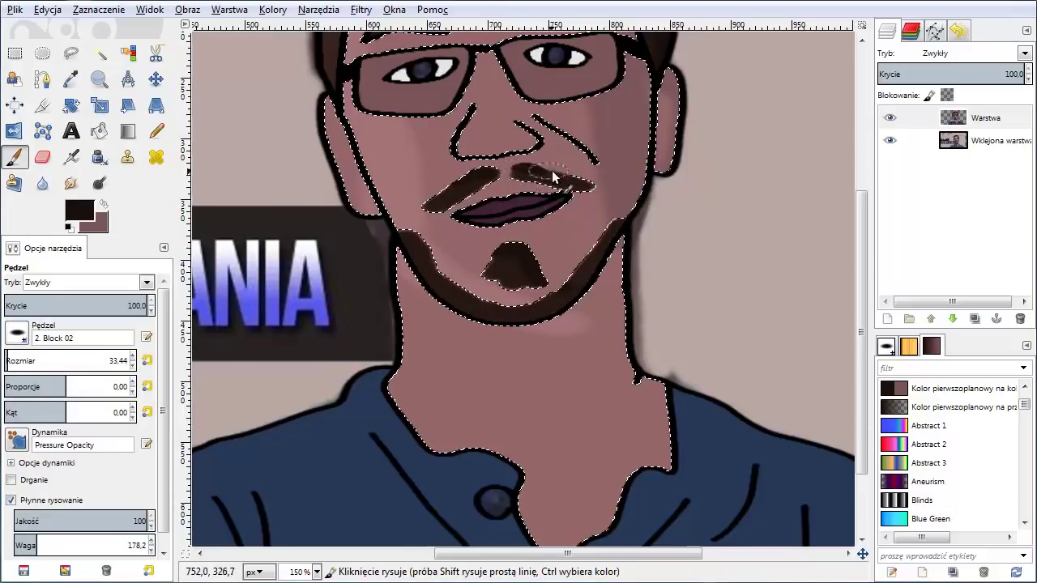
key(o)
click(79, 211)
click(561, 322)
click(153, 416)
key(p)
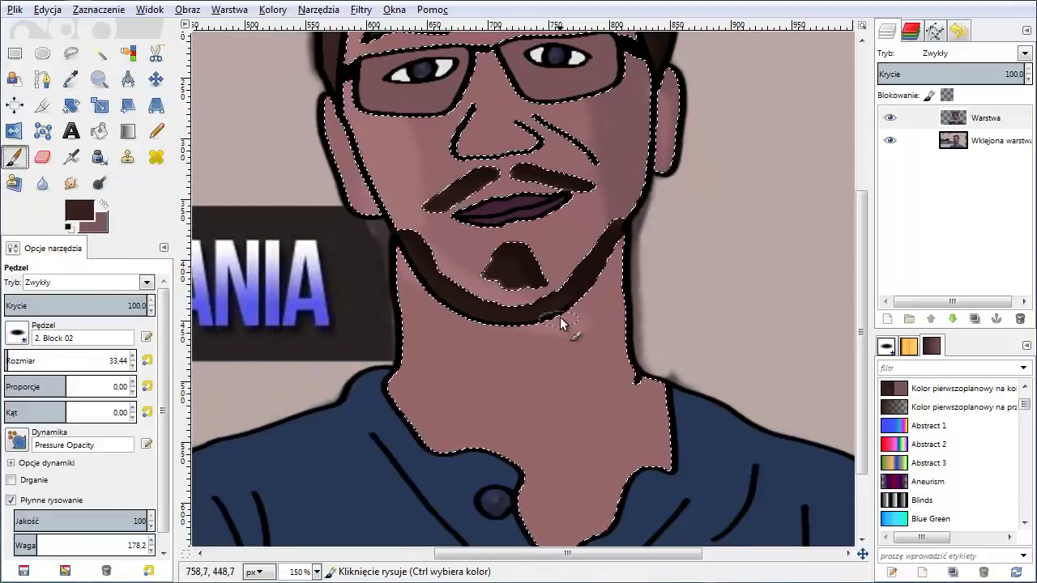
drag(562, 322, 554, 323)
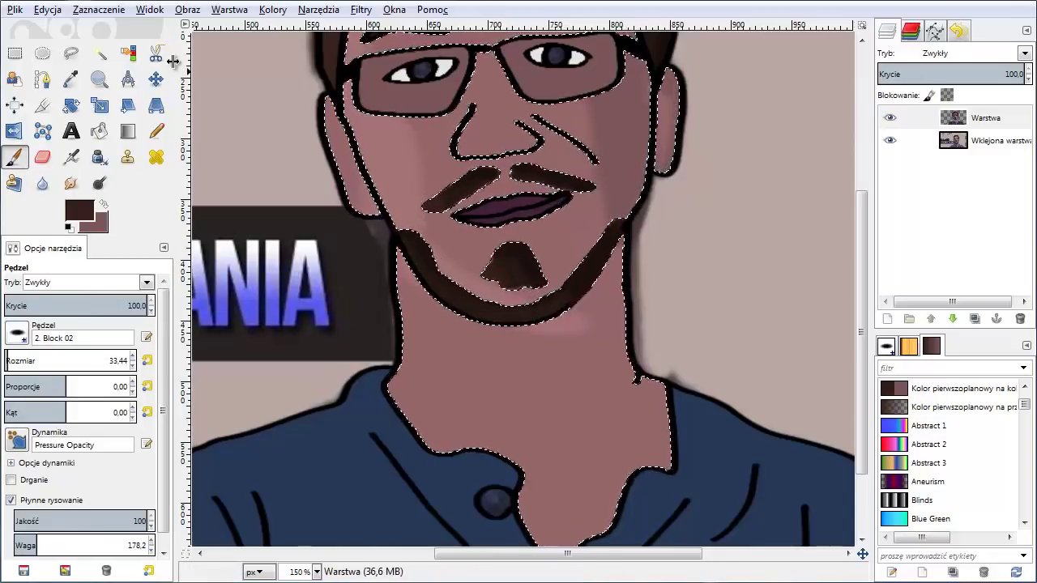
Invert the selection again and paint pink skin tone along the jaw and neck.
click(101, 9)
click(117, 63)
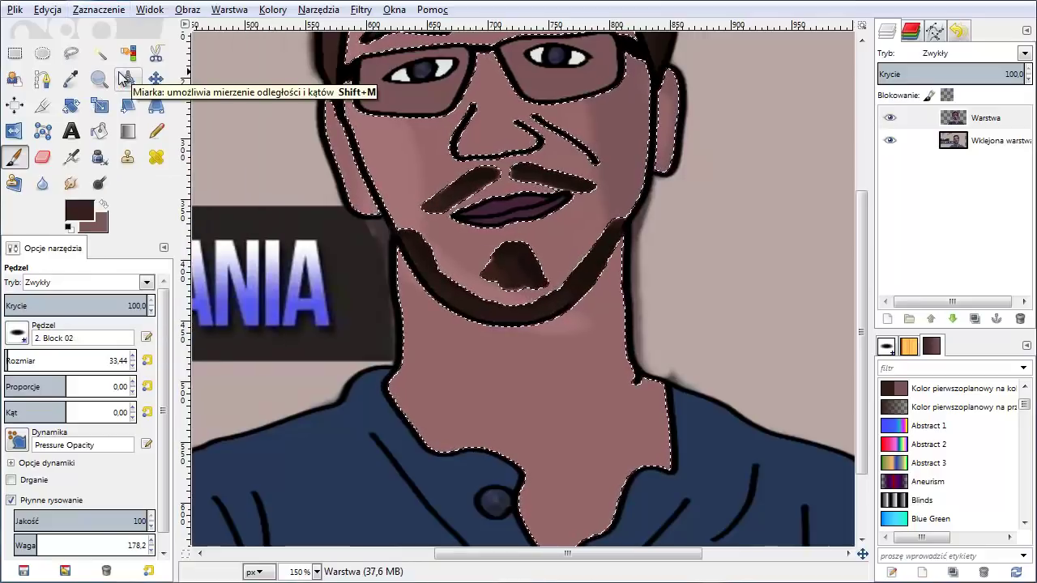
key(o)
click(412, 324)
click(78, 211)
click(153, 416)
key(p)
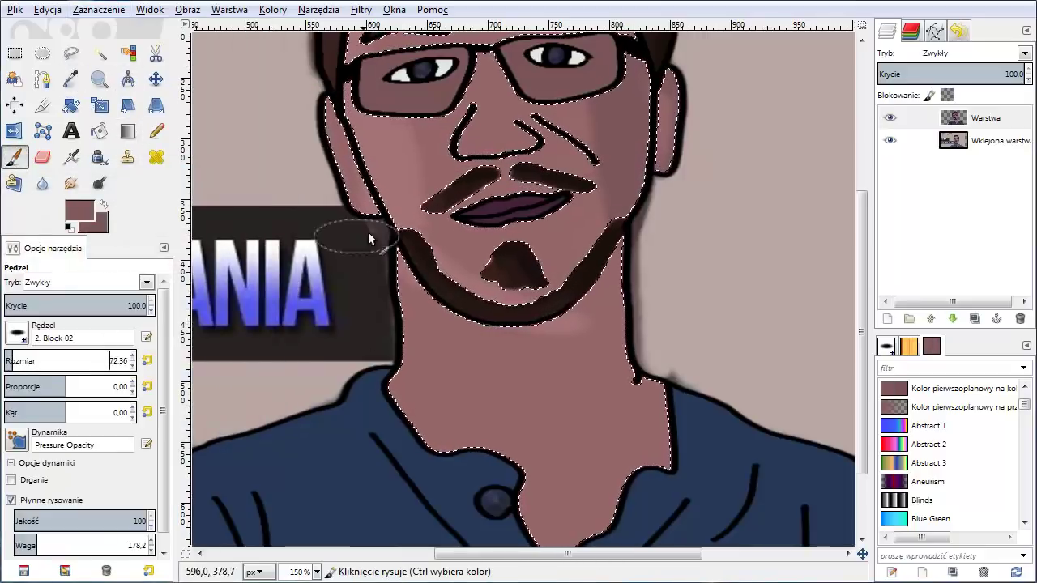
drag(367, 232, 620, 317)
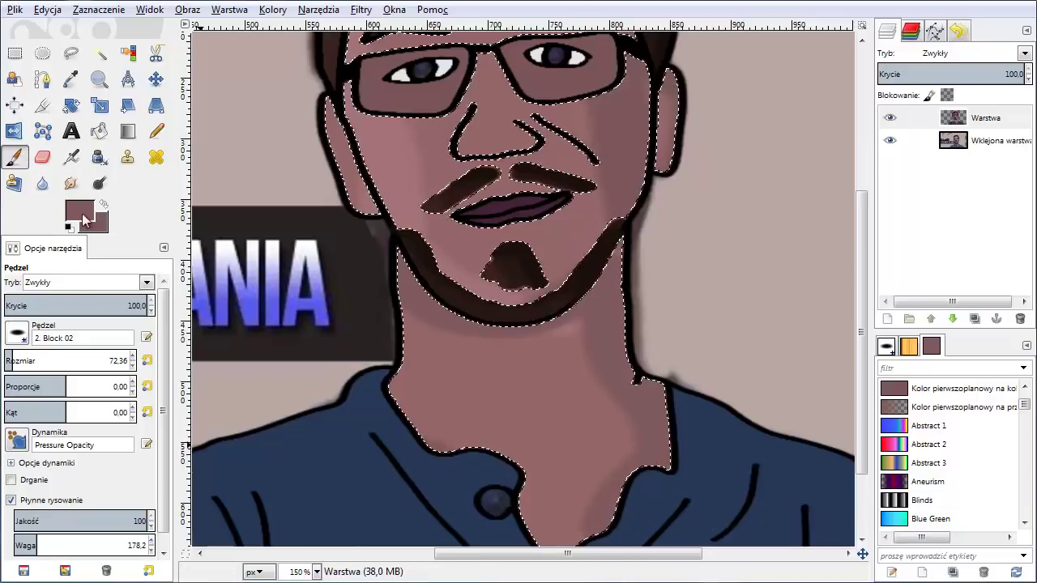
Choose a lighter pink skin shade as the foreground colour.
key(o)
click(628, 507)
click(79, 210)
click(157, 416)
key(p)
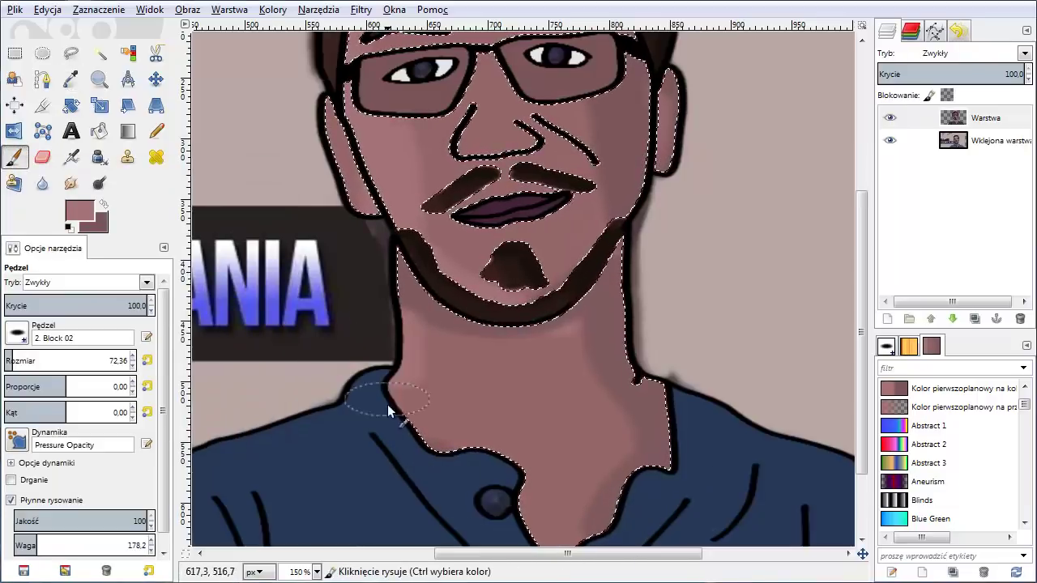
scroll(573, 402, down, 3)
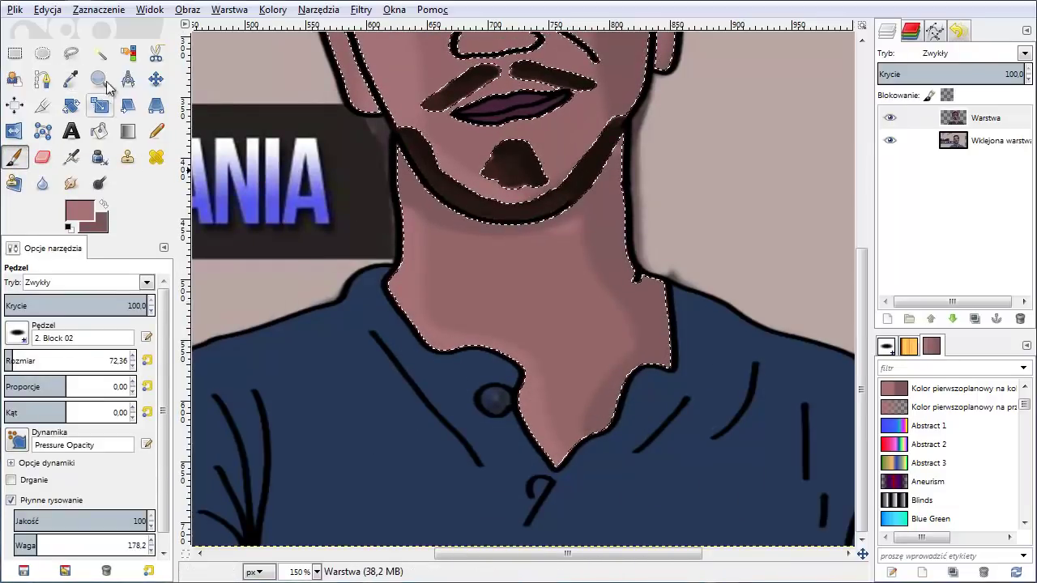
click(100, 53)
Select the shirt and paint mid-blue highlights across it and along the collar lines.
click(338, 448)
click(79, 211)
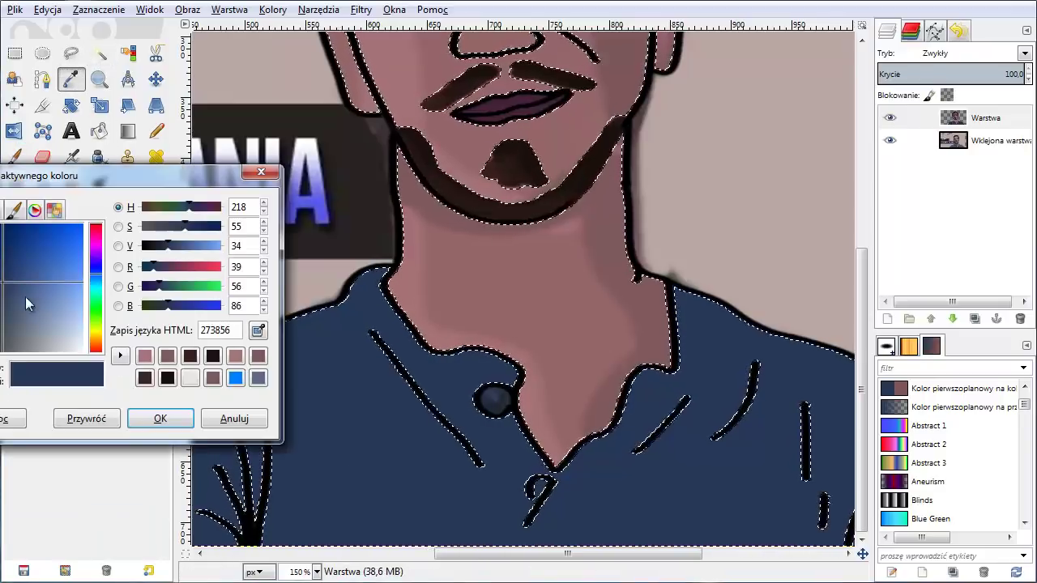
click(25, 296)
click(151, 420)
key(1)
key(p)
drag(275, 494, 329, 413)
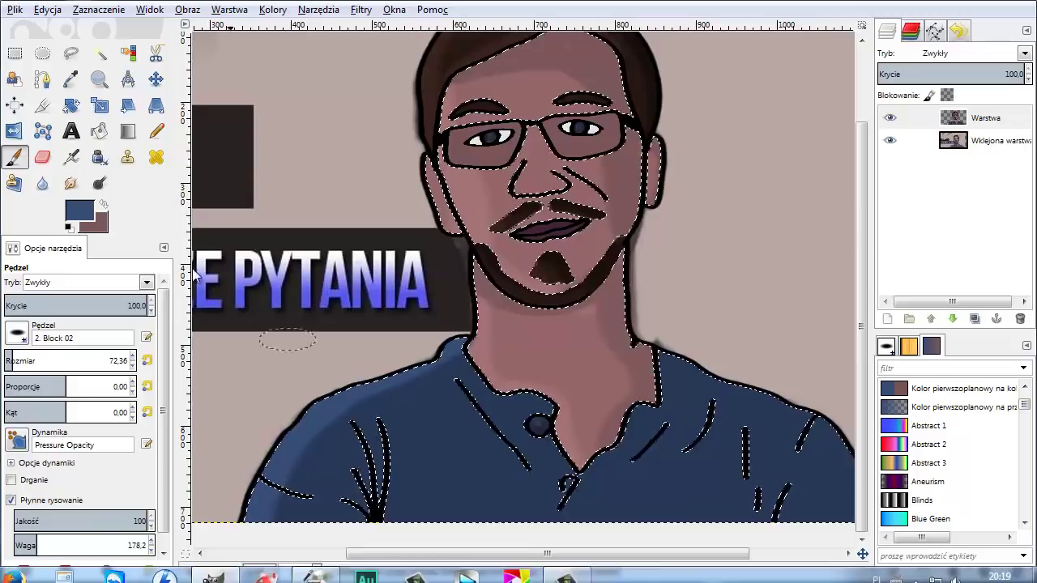
drag(13, 360, 8, 360)
drag(359, 497, 381, 486)
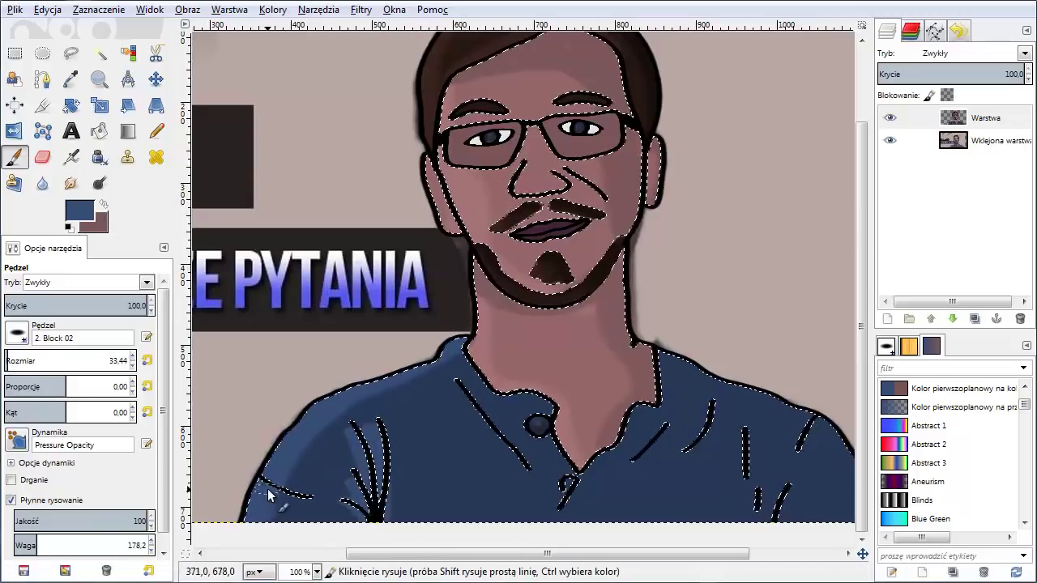
drag(471, 404, 528, 474)
drag(636, 458, 708, 434)
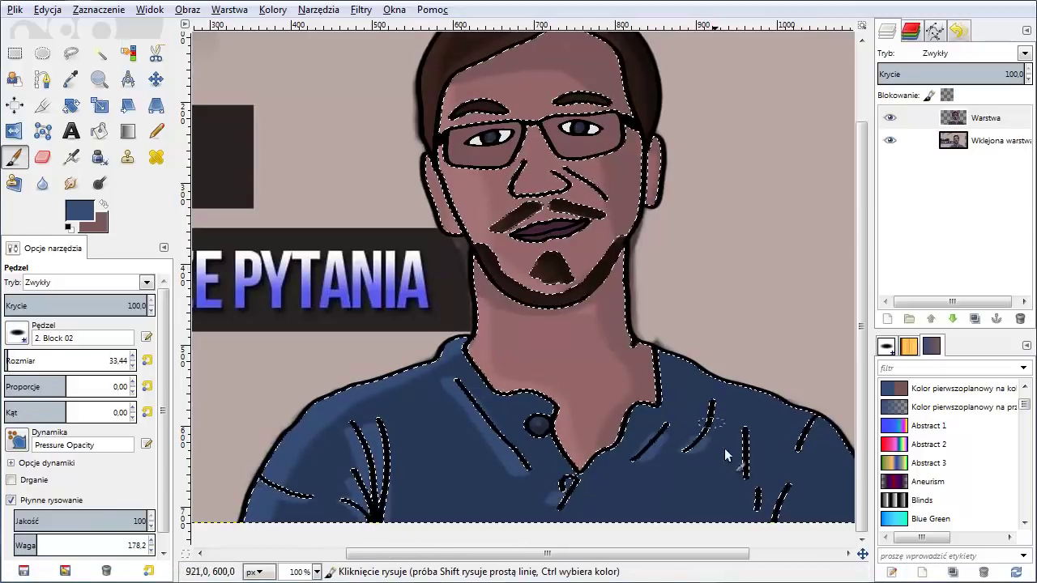
Paint dark navy shadows along the left collar and right shoulder, then deselect.
click(79, 211)
click(157, 418)
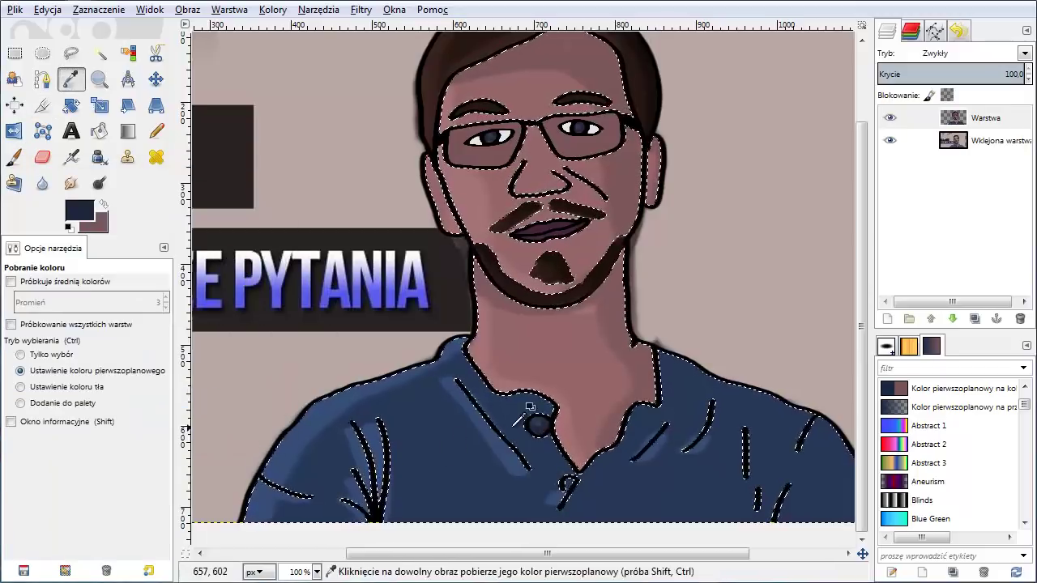
ctrl+click(467, 391)
drag(463, 386, 523, 460)
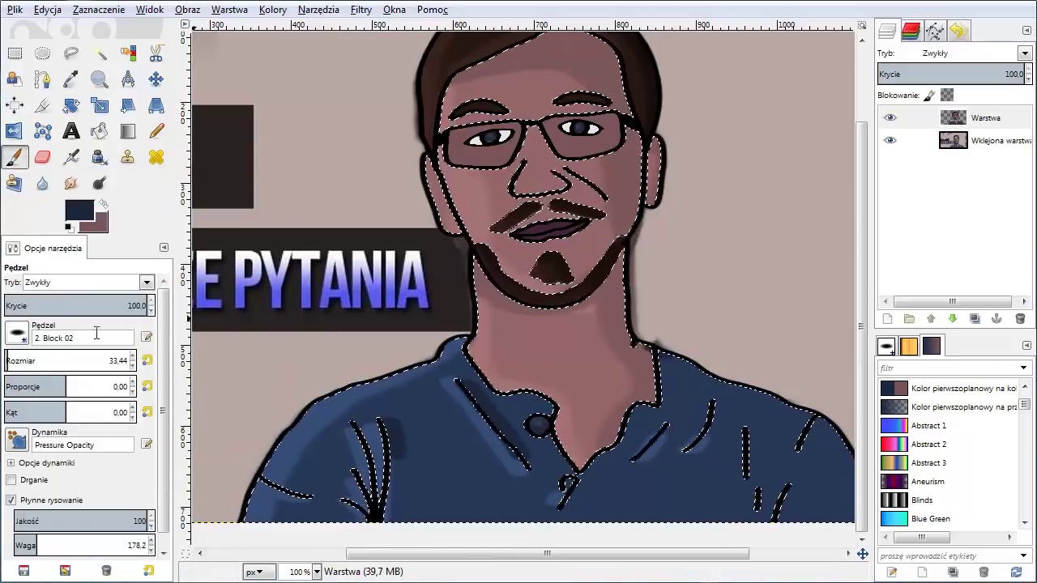
drag(81, 360, 109, 360)
drag(704, 381, 843, 510)
key(minus)
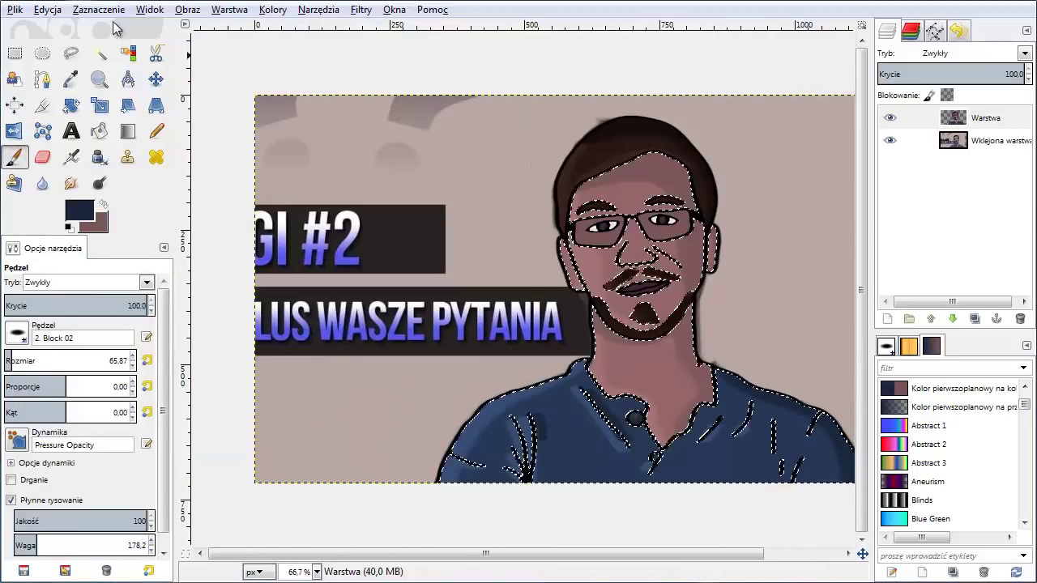
click(100, 10)
click(92, 46)
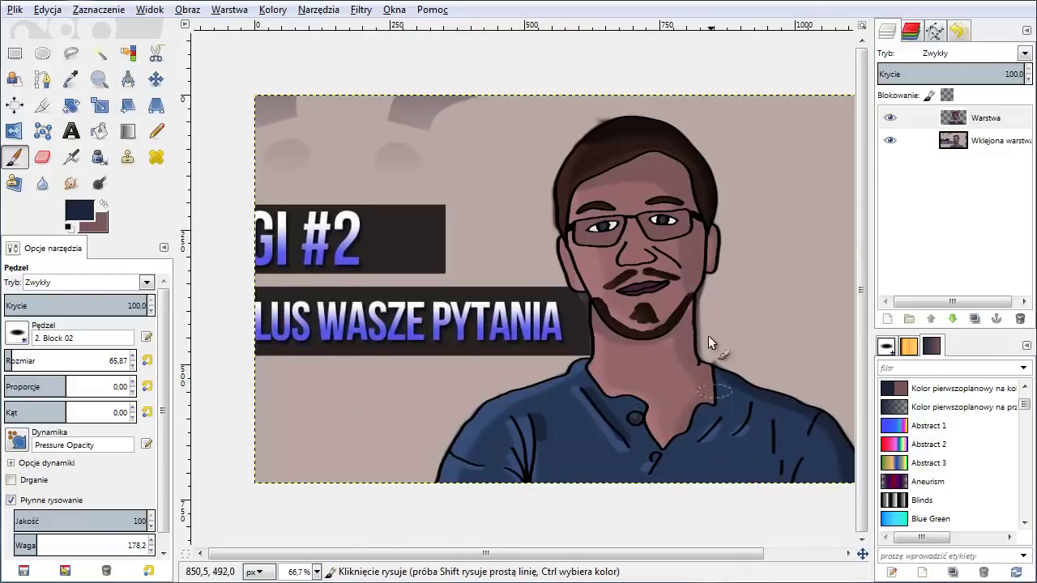
Paint both eye irises on Warstwa in a darker colour sampled from the original photo.
scroll(683, 190, up, 1)
scroll(699, 212, up, 2)
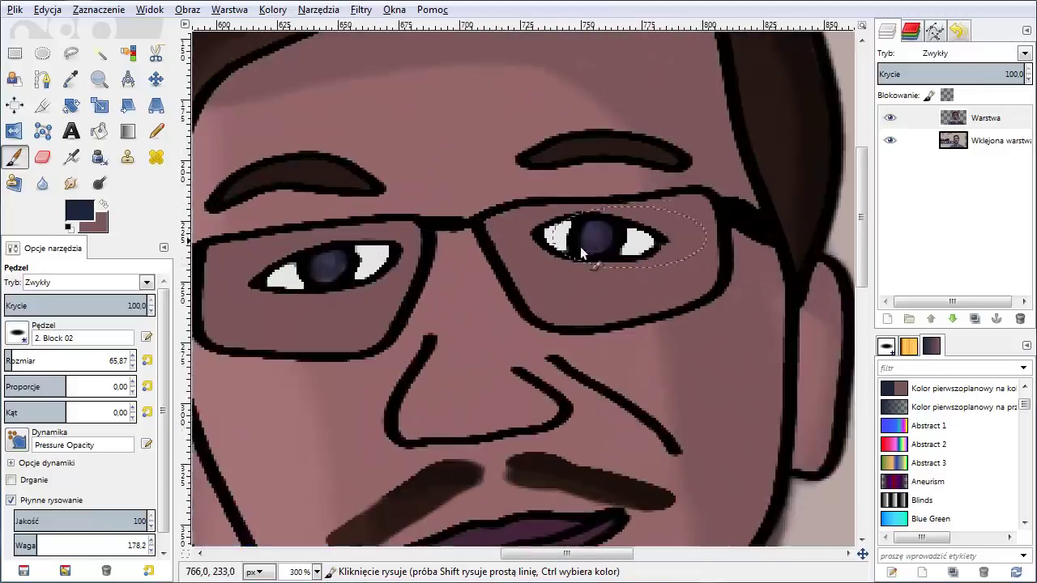
scroll(580, 247, up, 2)
key(u)
click(599, 233)
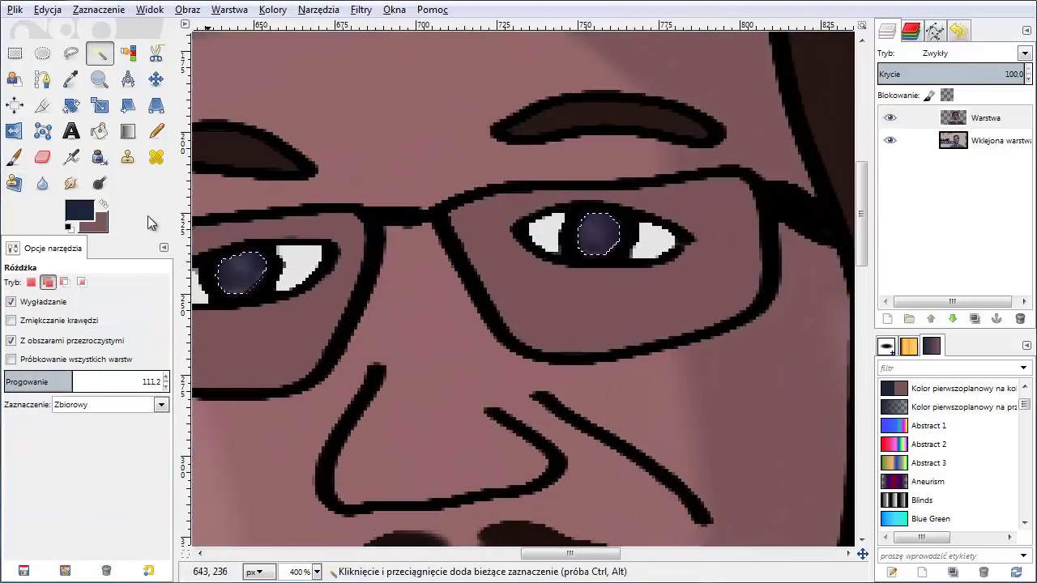
key(o)
click(988, 140)
click(602, 232)
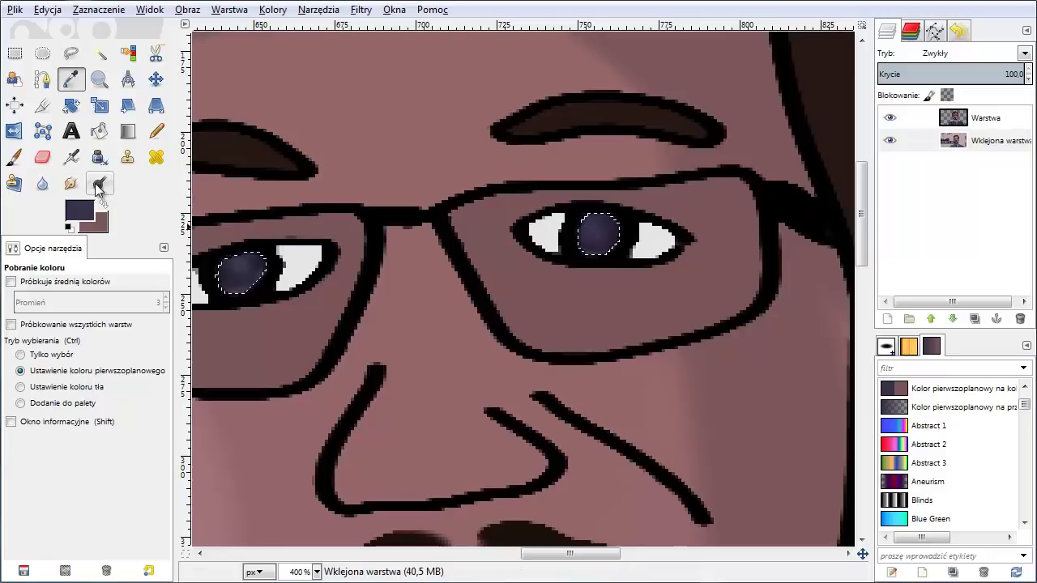
click(15, 158)
click(986, 117)
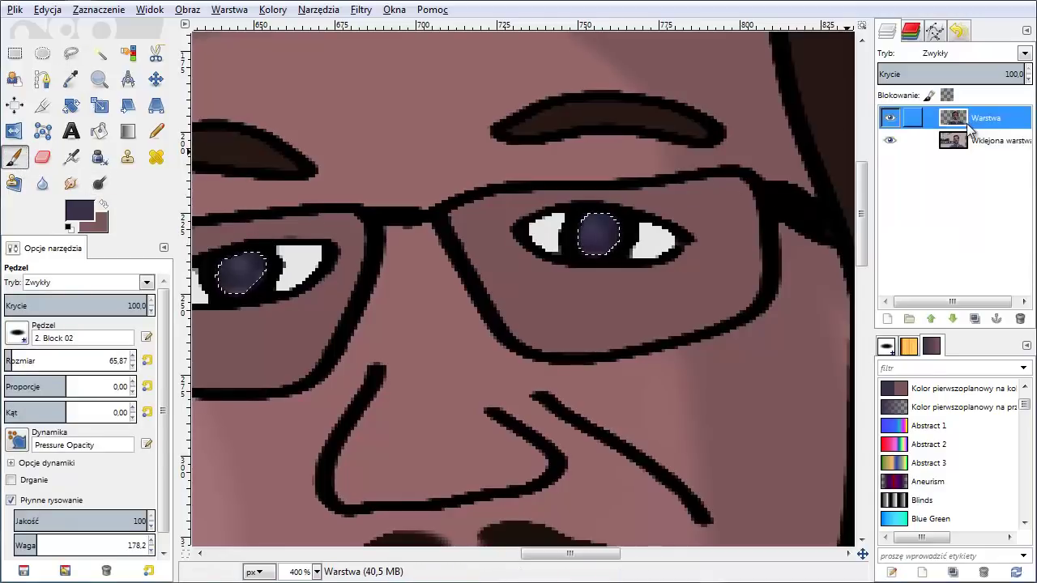
drag(592, 234, 609, 217)
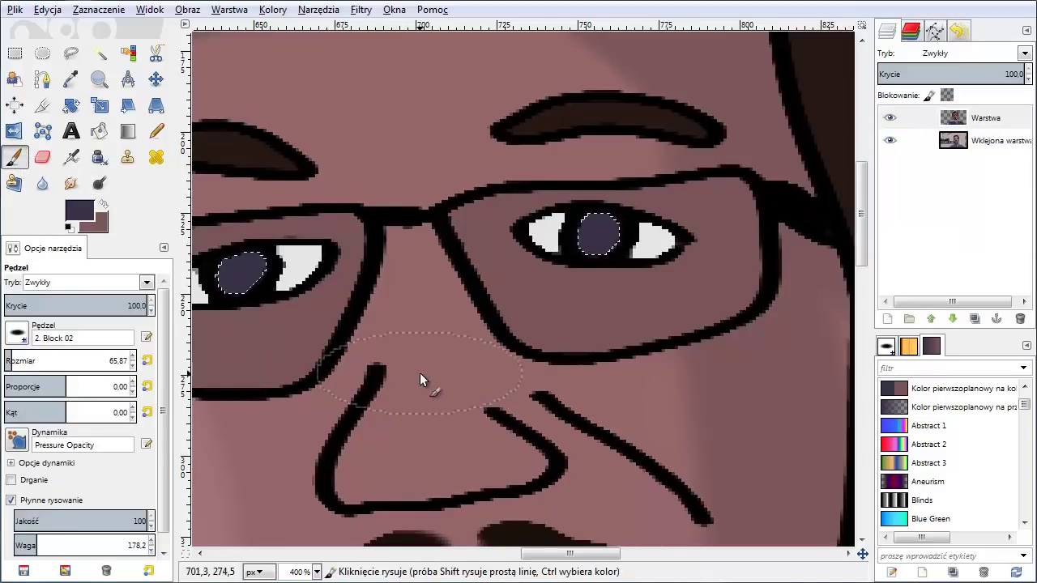
scroll(420, 373, down, 10)
scroll(388, 440, up, 1)
Ellipse-select the round shirt button and paint it dark navy on Warstwa.
click(70, 78)
click(986, 118)
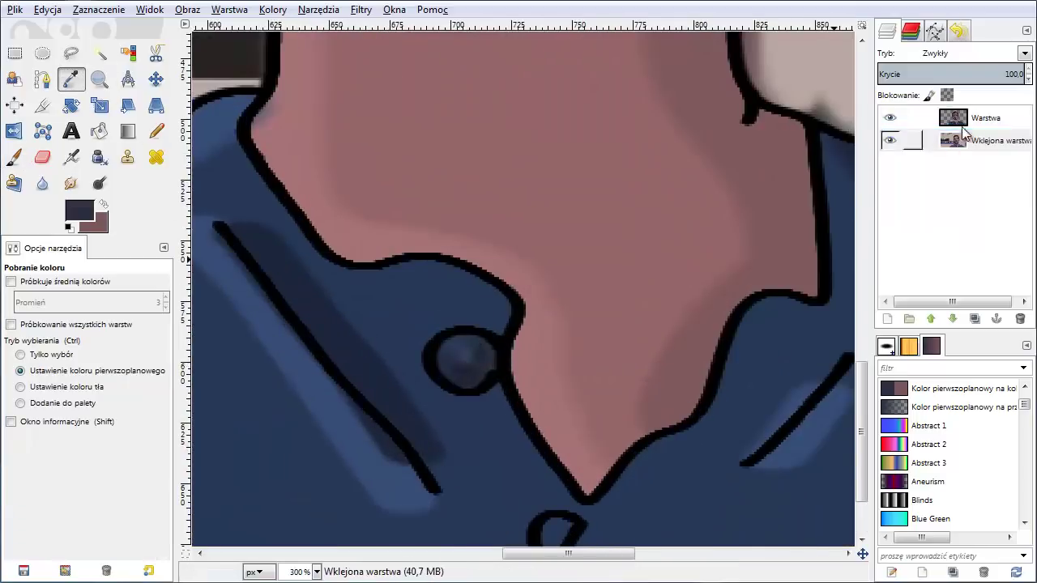
scroll(522, 287, down, 3)
key(e)
drag(438, 229, 495, 283)
key(p)
click(466, 255)
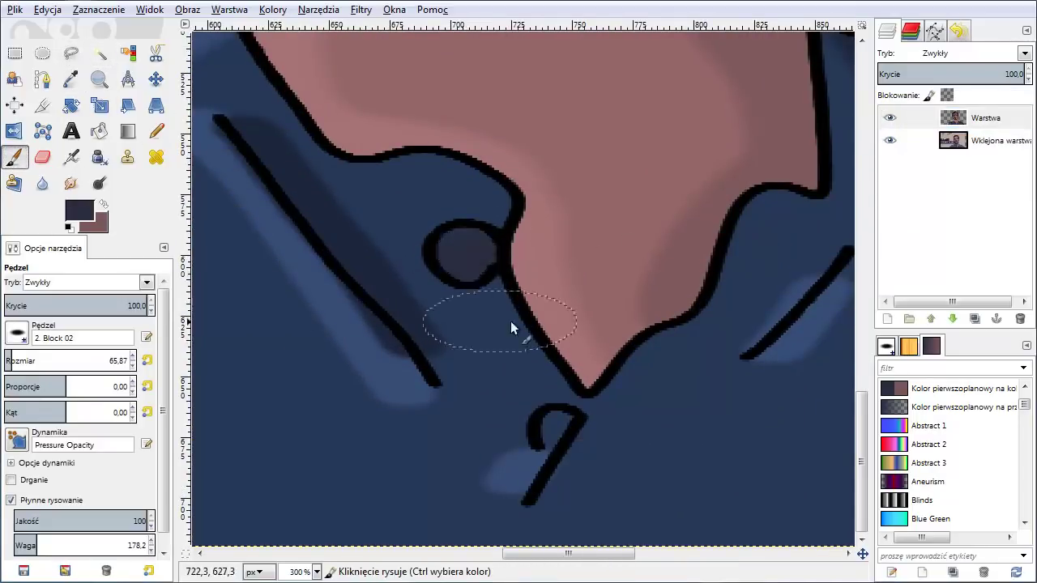
scroll(496, 352, down, 2)
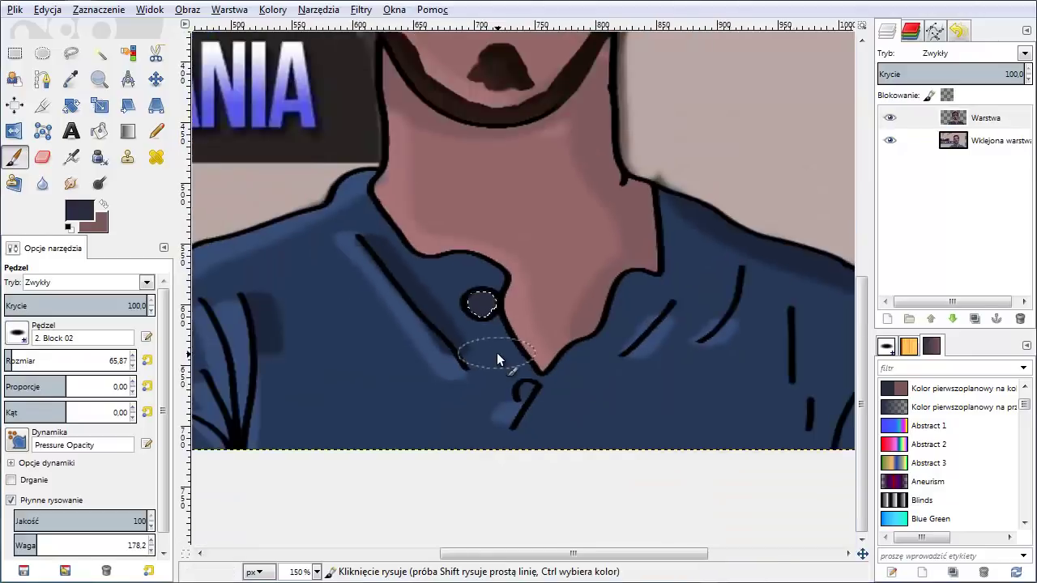
scroll(496, 352, down, 1)
scroll(497, 352, down, 1)
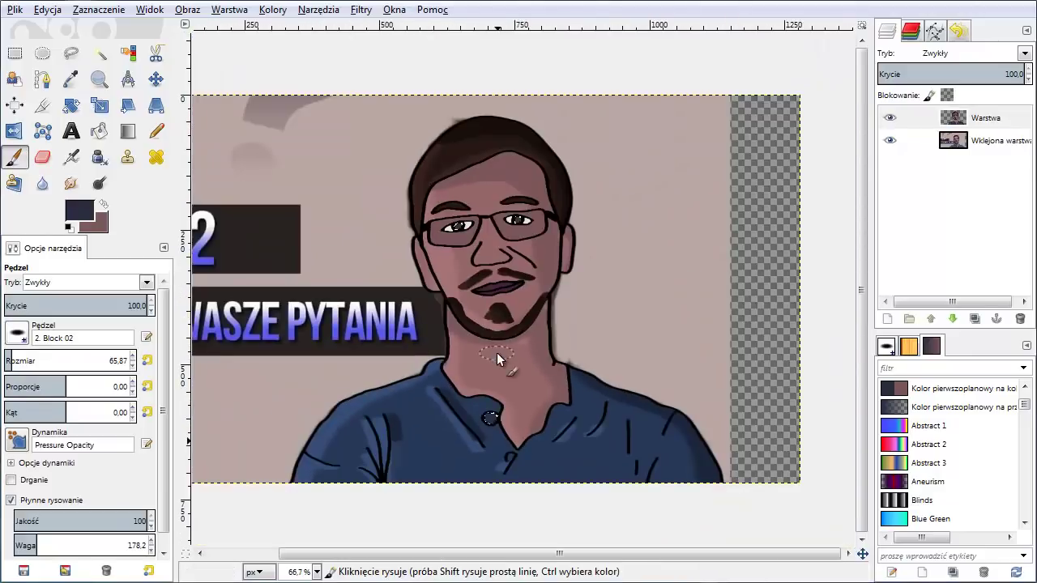
Clear the selection and delete the original photo layer Wklejona warstwa.
click(99, 10)
click(95, 47)
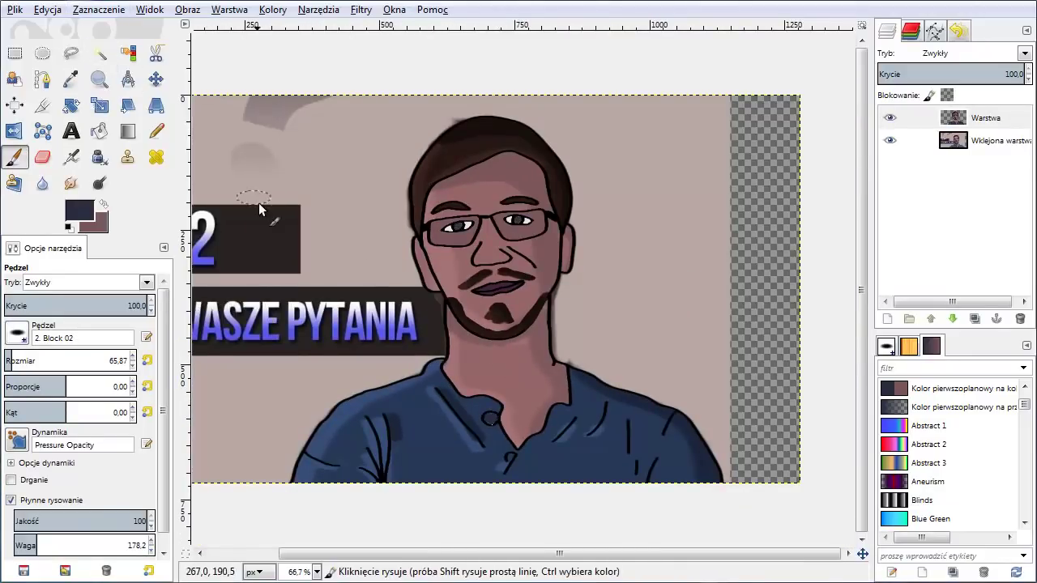
click(1003, 148)
click(1020, 318)
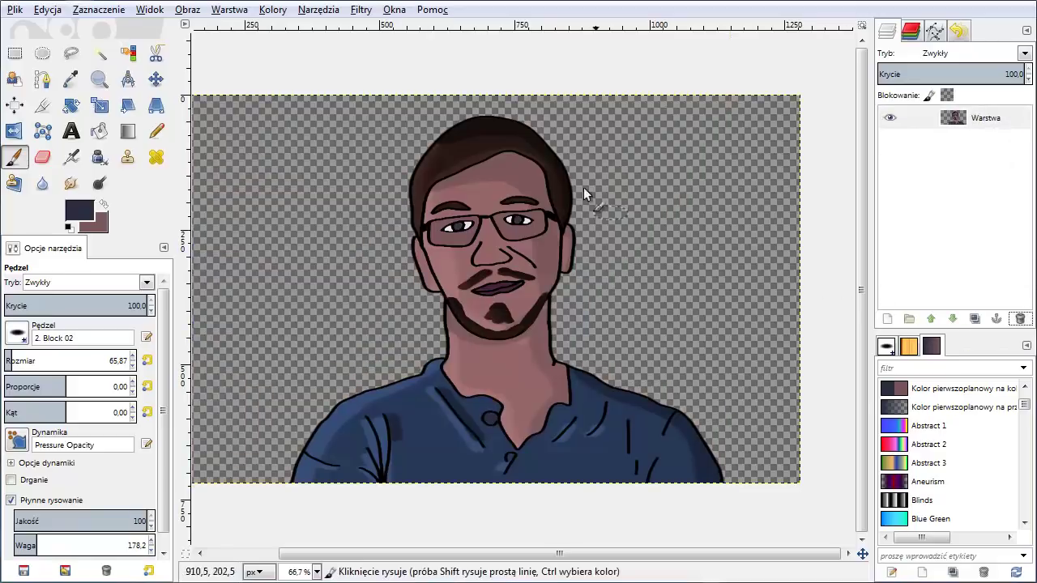
Apply Farba olejna (Oil Paint) to the cartoon with mask size 7 and exponent 3.
click(356, 11)
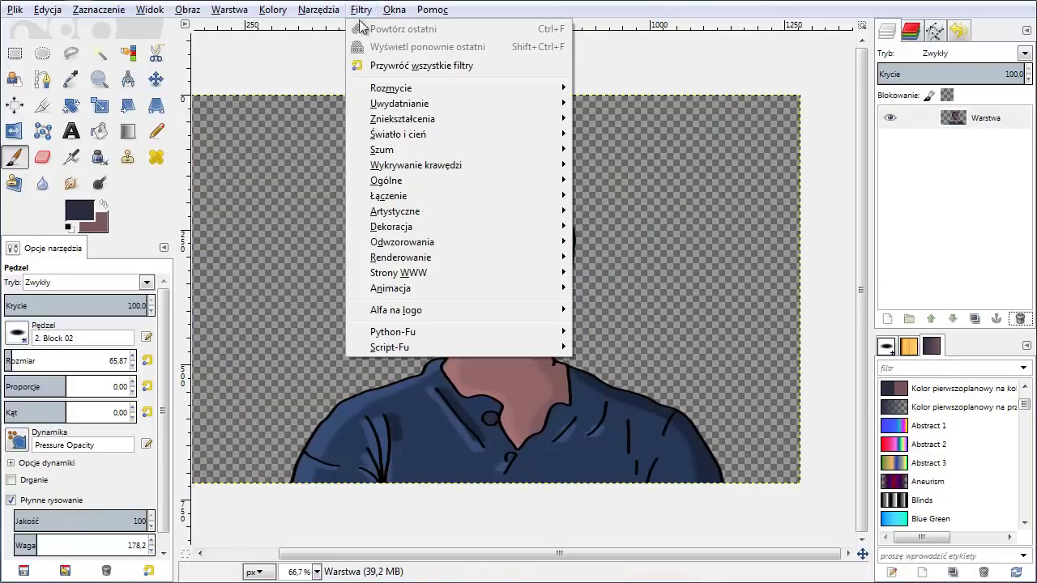
mouse_move(394, 211)
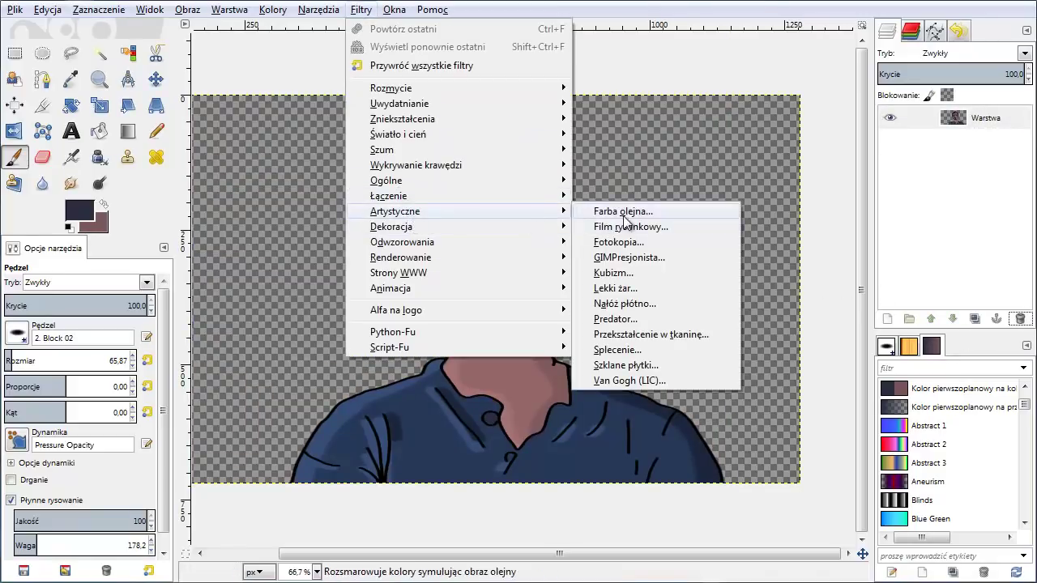
click(625, 212)
drag(563, 282, 603, 301)
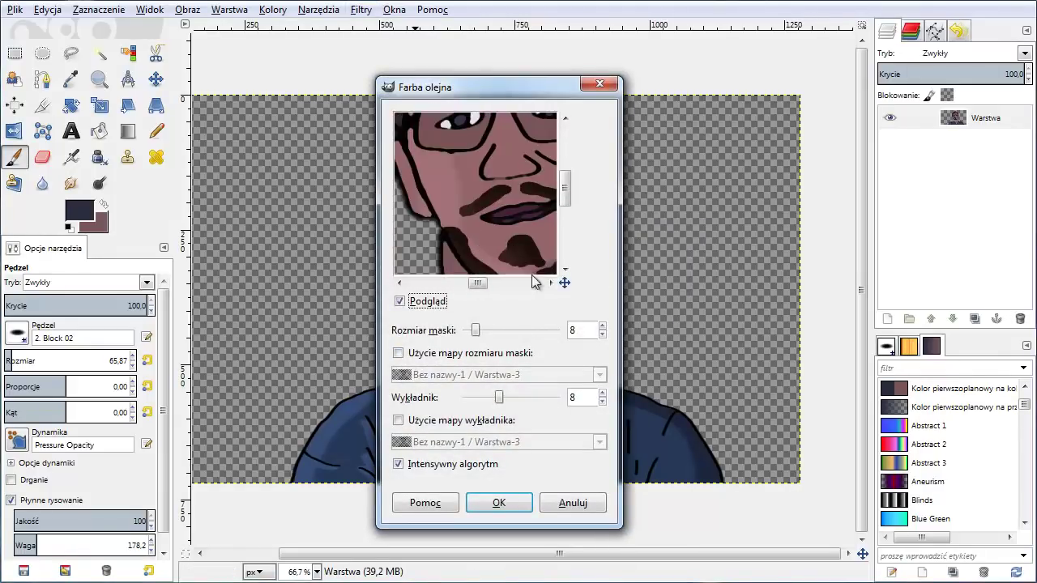
click(603, 327)
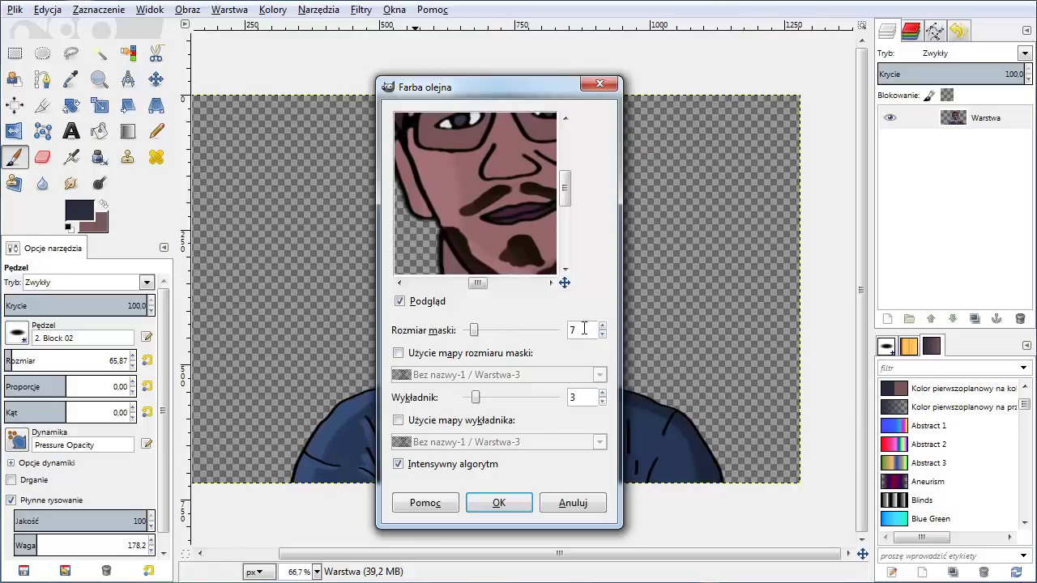
click(499, 503)
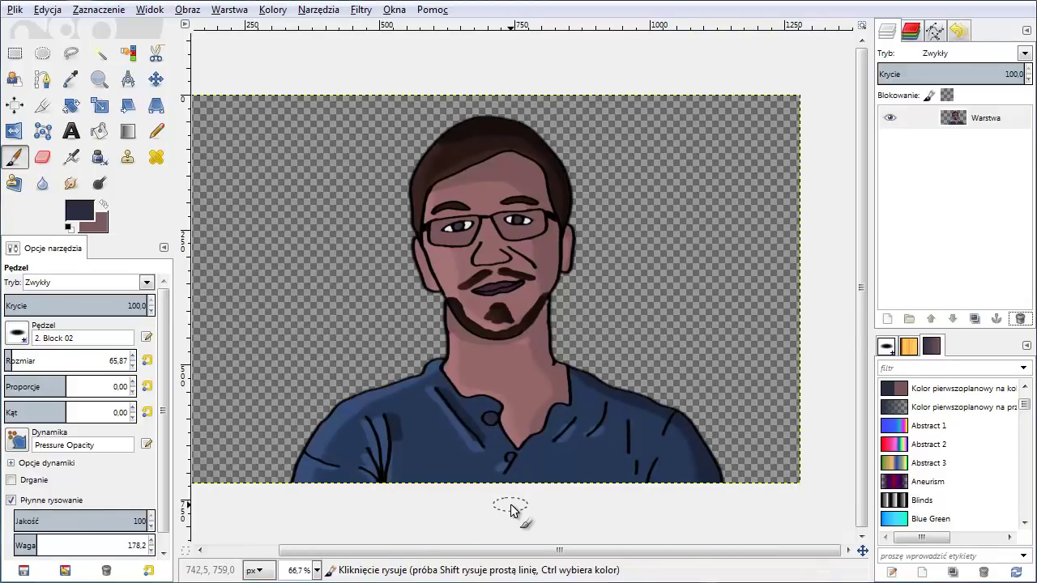
ctrl+scroll(419, 467, up, 1)
scroll(434, 456, down, 3)
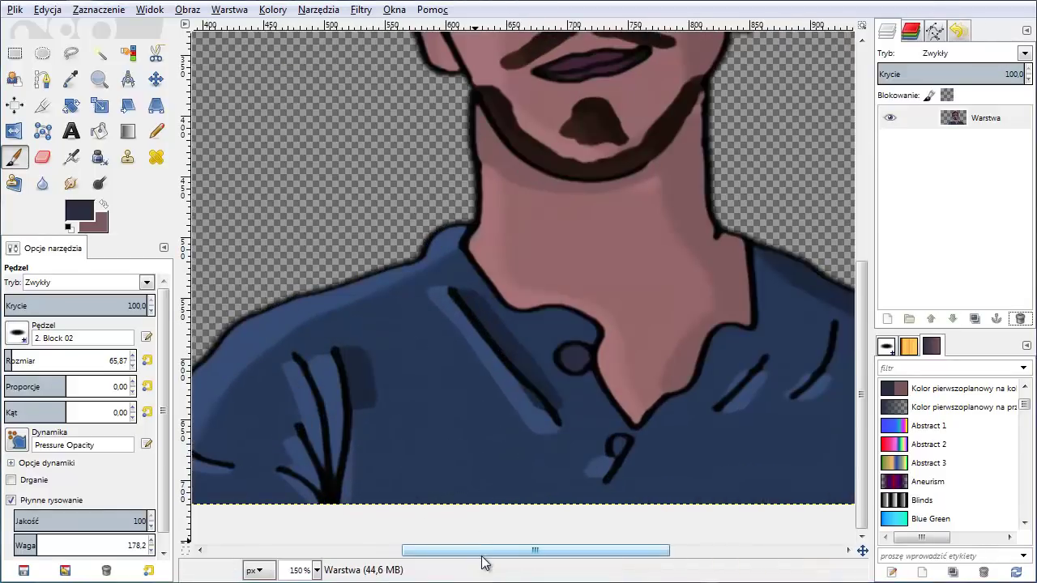
key(2)
mouse_move(482, 556)
mouse_down()
mouse_move(456, 571)
mouse_move(625, 571)
mouse_up()
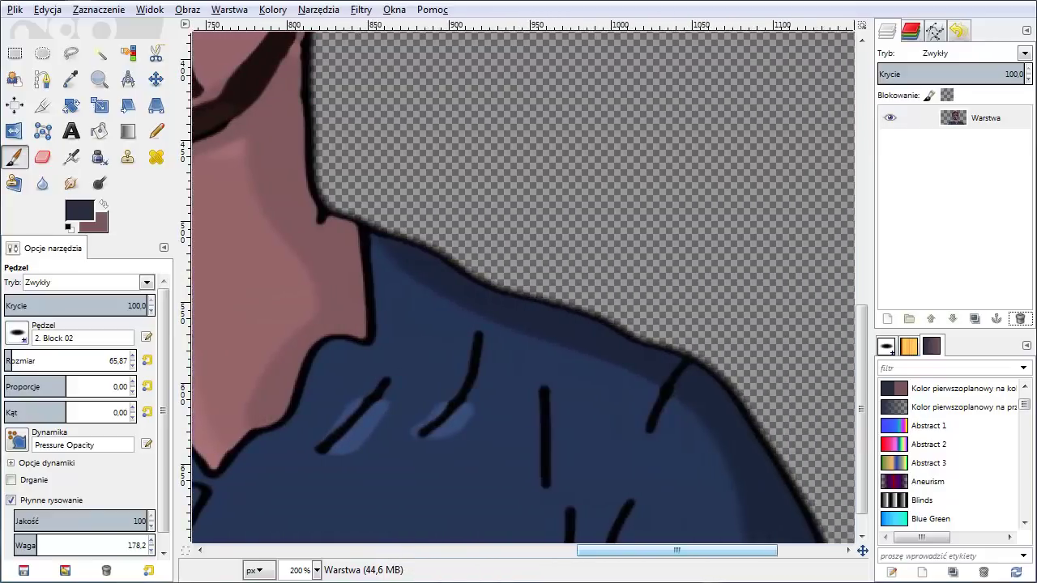
drag(677, 550, 572, 549)
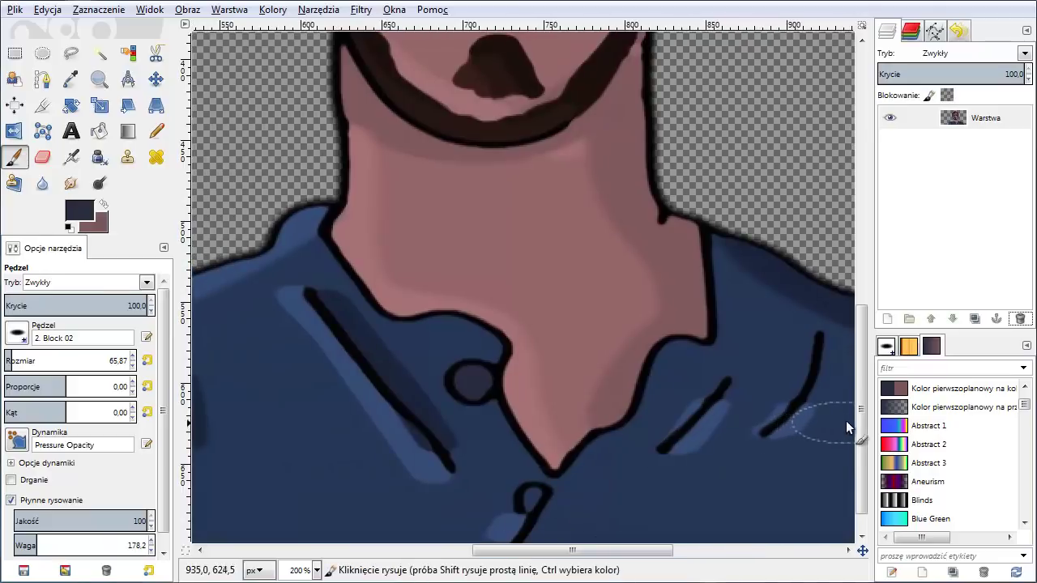
drag(857, 418, 898, 259)
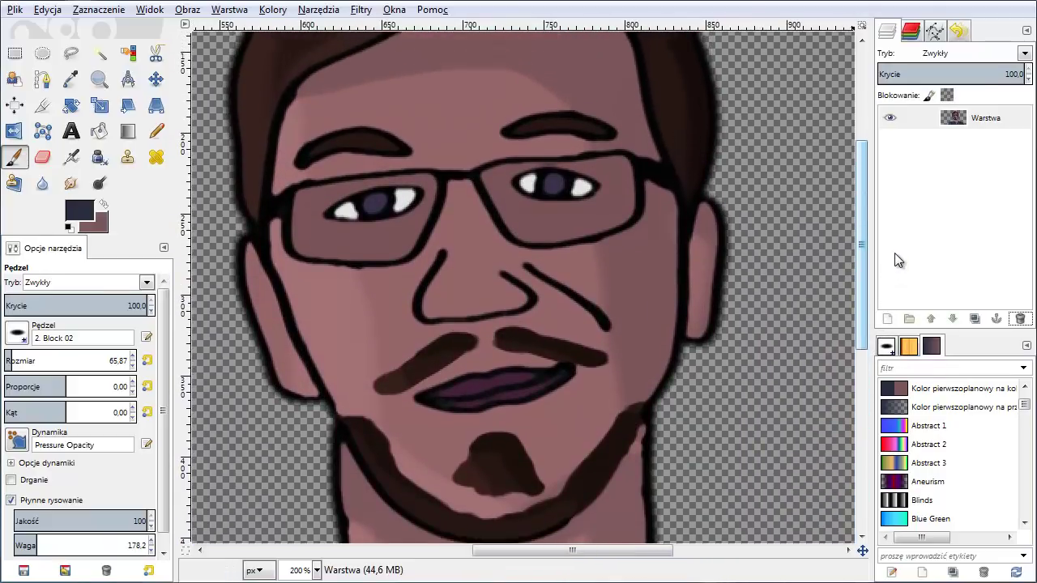